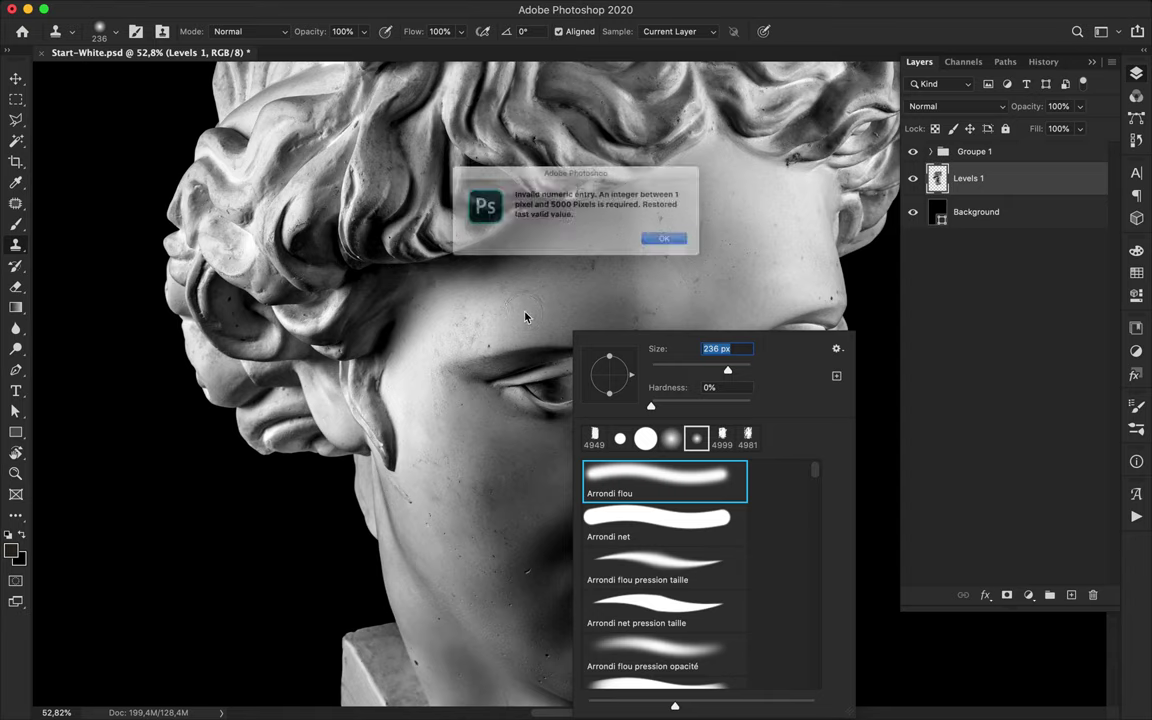
Dismiss the alert and close the Clone Stamp brush settings.
{"action": "left_click", "coordinate": [838, 349]}
{"action": "left_click", "coordinate": [663, 261]}
{"action": "key", "text": "Return"}
{"action": "key", "text": "Return"}
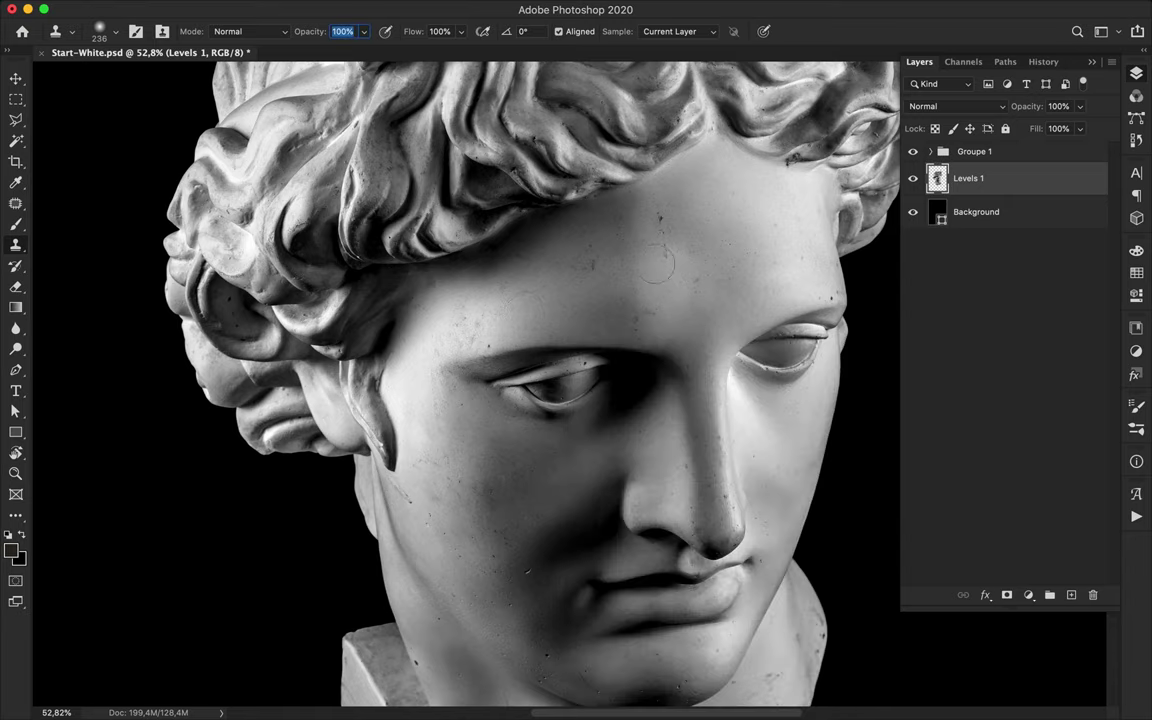
Patch over the statue's eye on the shadowed side with smooth cheek texture using the Patch tool, and clear the selection.
{"action": "left_click", "coordinate": [18, 206]}
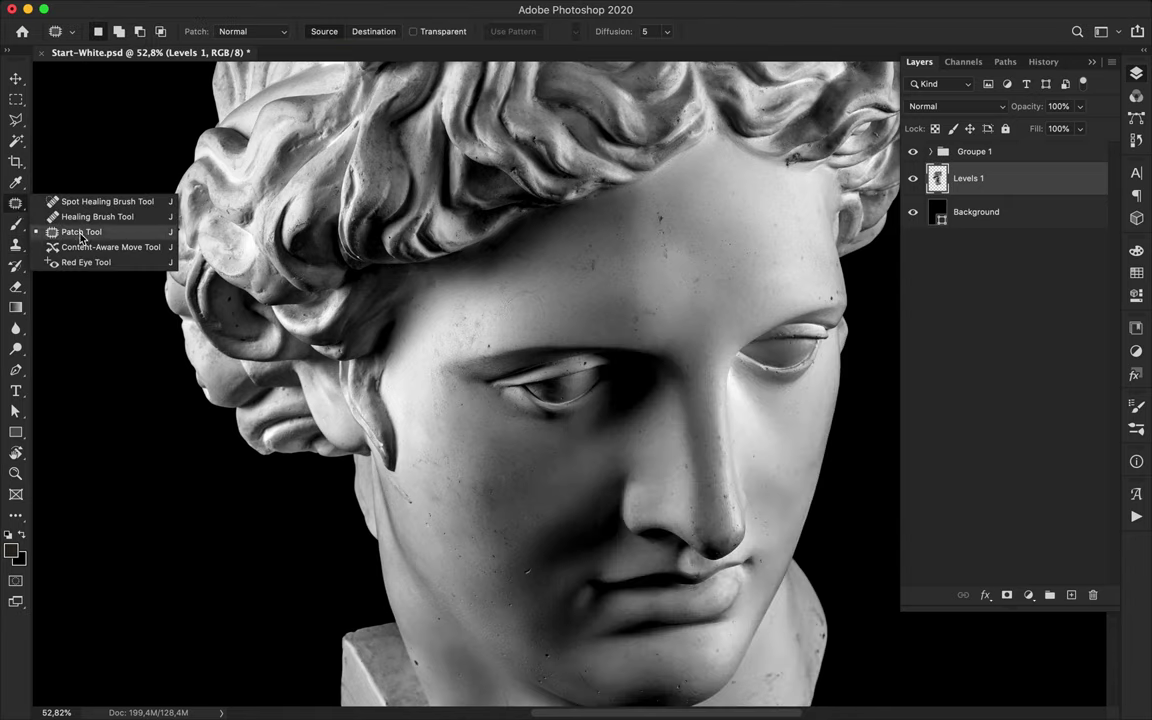
{"action": "left_click", "coordinate": [60, 231]}
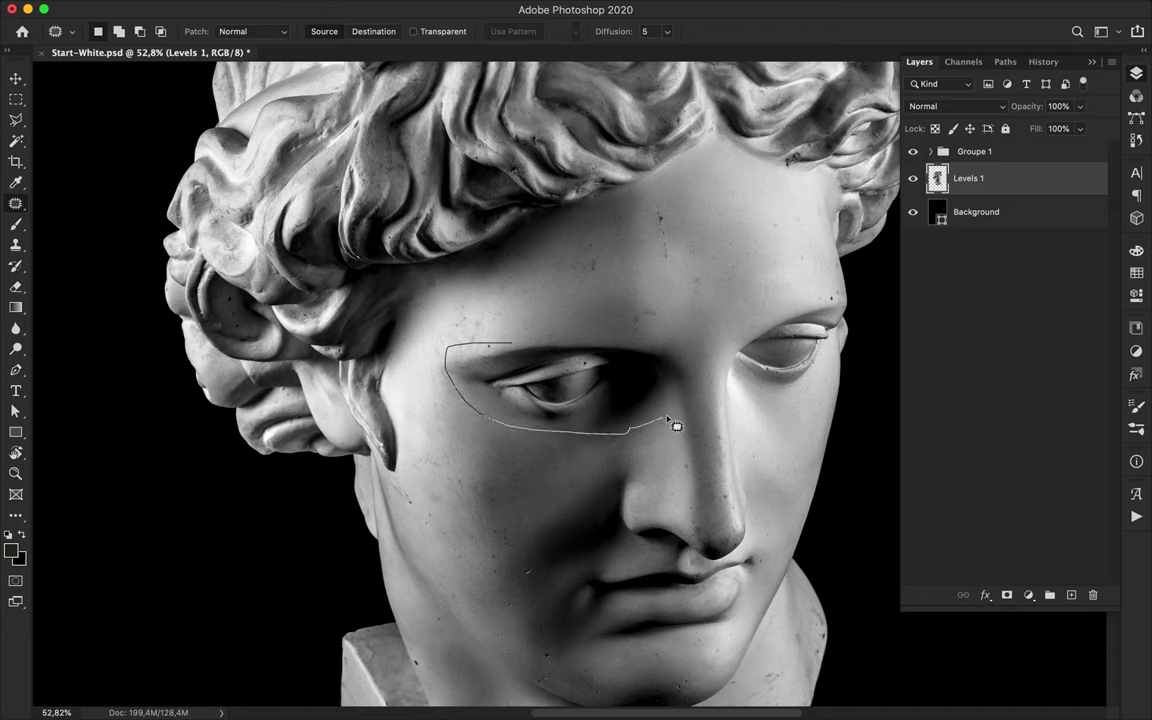
{"action": "mouse_move", "coordinate": [664, 354]}
{"action": "left_mouse_down"}
{"action": "mouse_move", "coordinate": [512, 345]}
{"action": "mouse_move", "coordinate": [546, 460]}
{"action": "mouse_move", "coordinate": [472, 473]}
{"action": "left_mouse_up"}
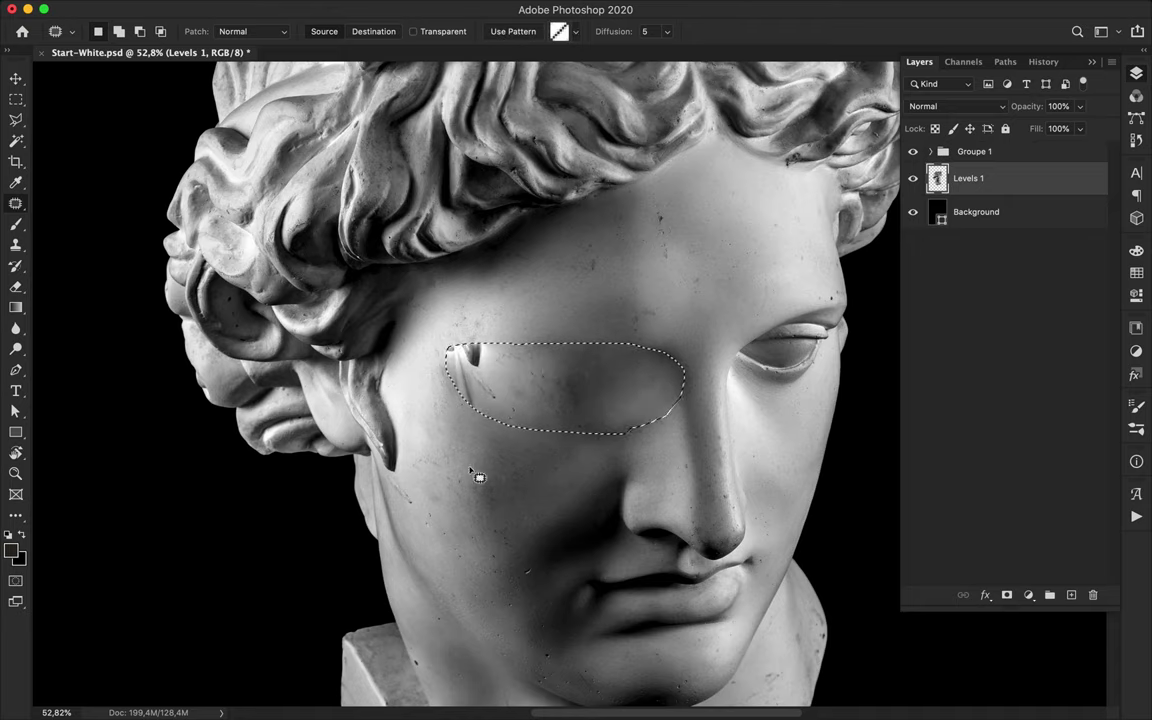
{"action": "key", "text": "super+d"}
Clone Stamp clean marble over the leftover patch marks at the temple beside the removed eye.
{"action": "key", "text": "e"}
{"action": "key", "text": "s"}
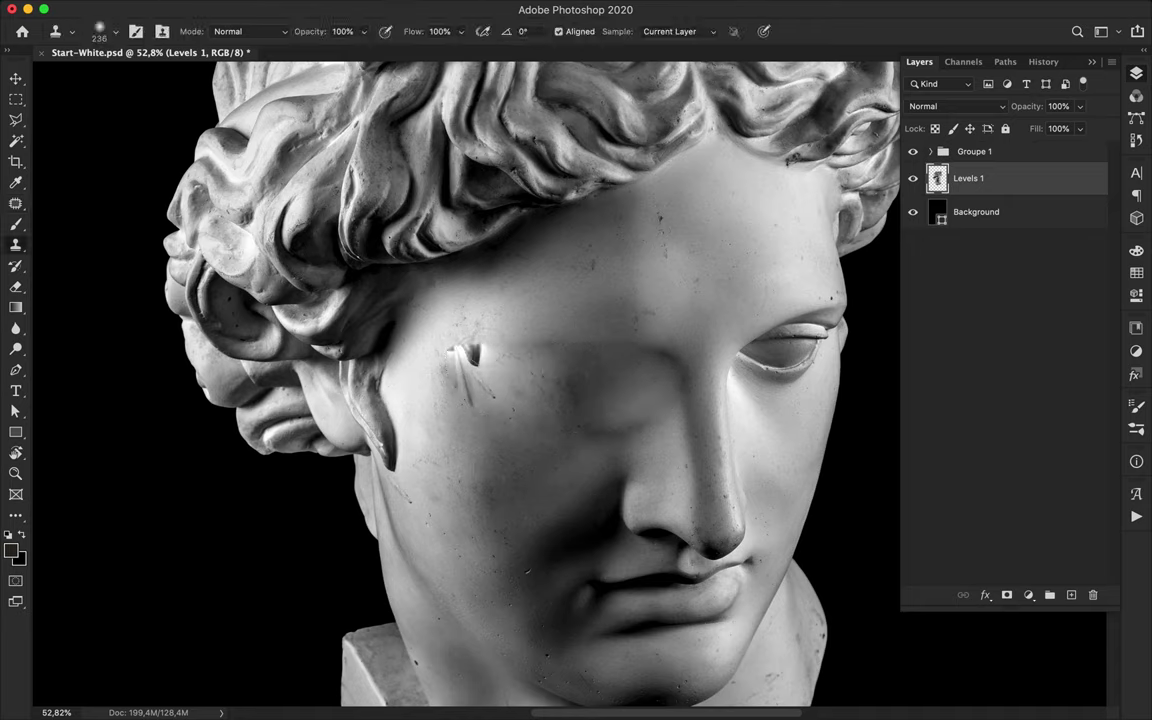
{"action": "left_click", "coordinate": [499, 330], "text": "alt"}
{"action": "left_click_drag", "start_coordinate": [489, 348], "coordinate": [458, 351]}
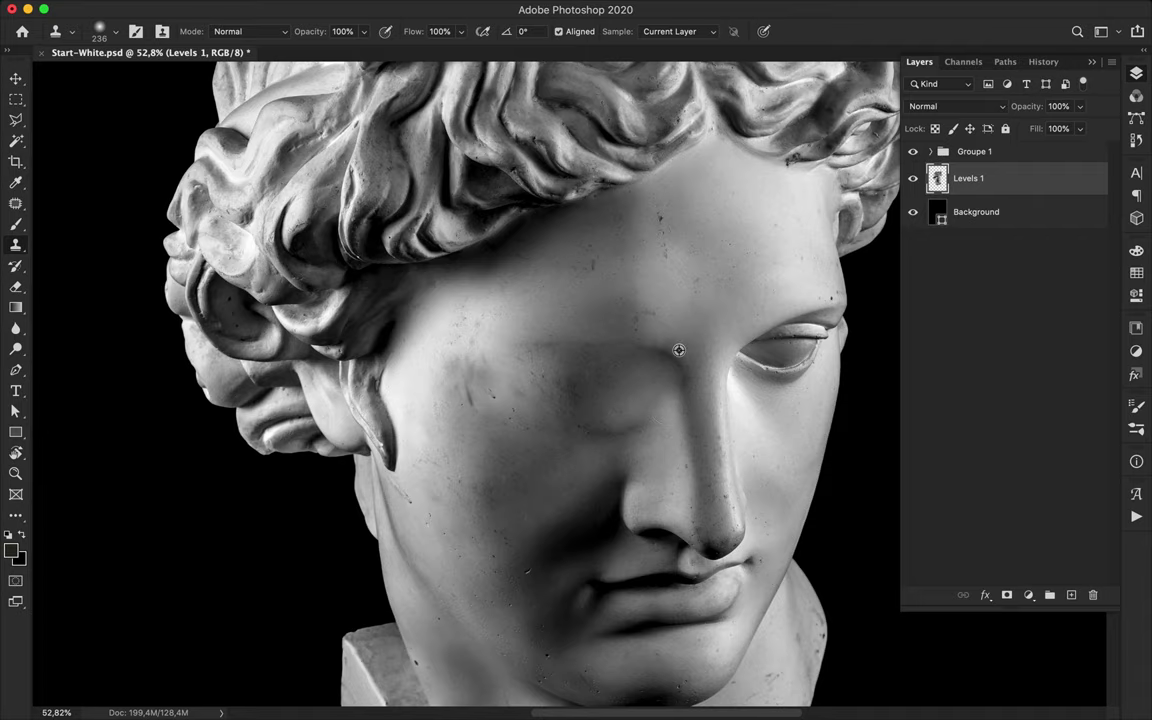
Patch over the statue's other eye on the lit side with cheek texture from below it, and clear the selection.
{"action": "scroll", "coordinate": [598, 331], "scroll_direction": "right", "scroll_amount": 2}
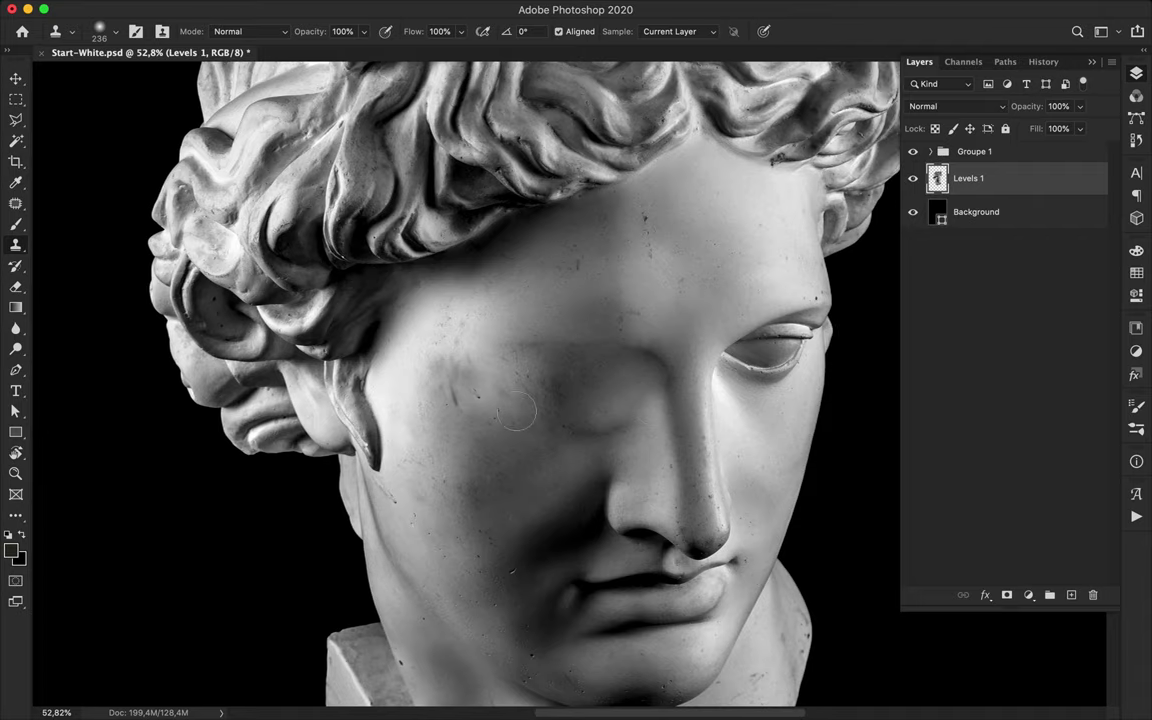
{"action": "scroll", "coordinate": [562, 450], "scroll_direction": "up", "scroll_amount": 5}
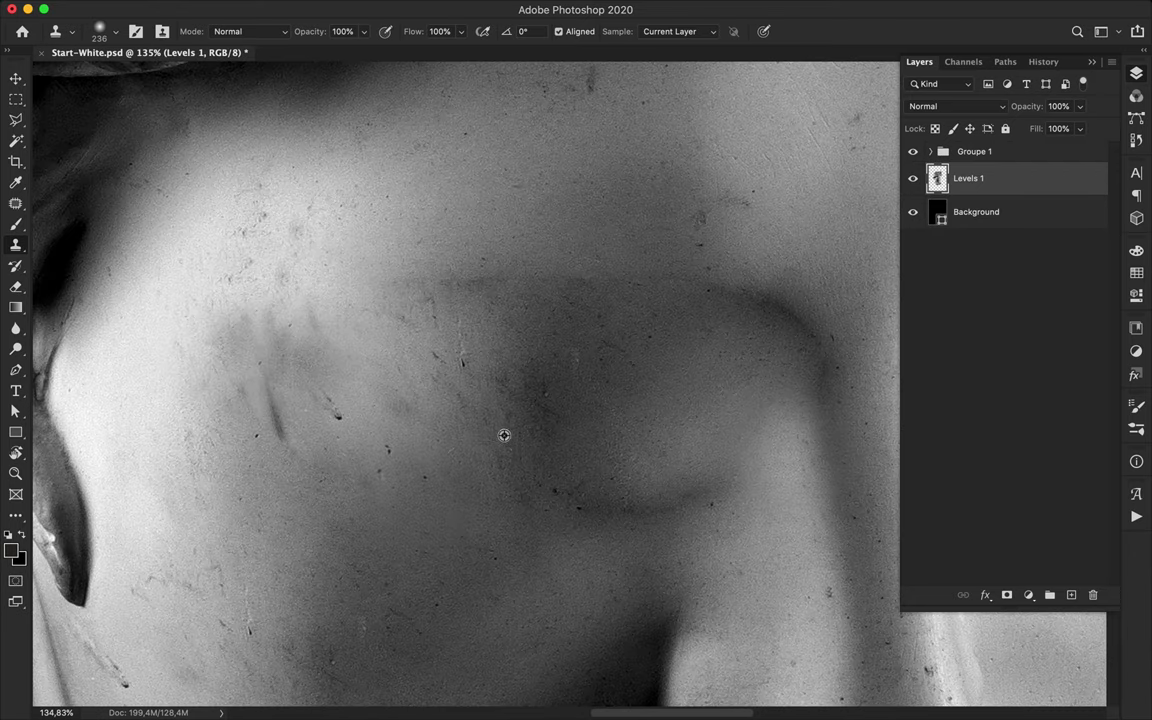
{"action": "scroll", "coordinate": [358, 338], "scroll_direction": "right", "scroll_amount": 8}
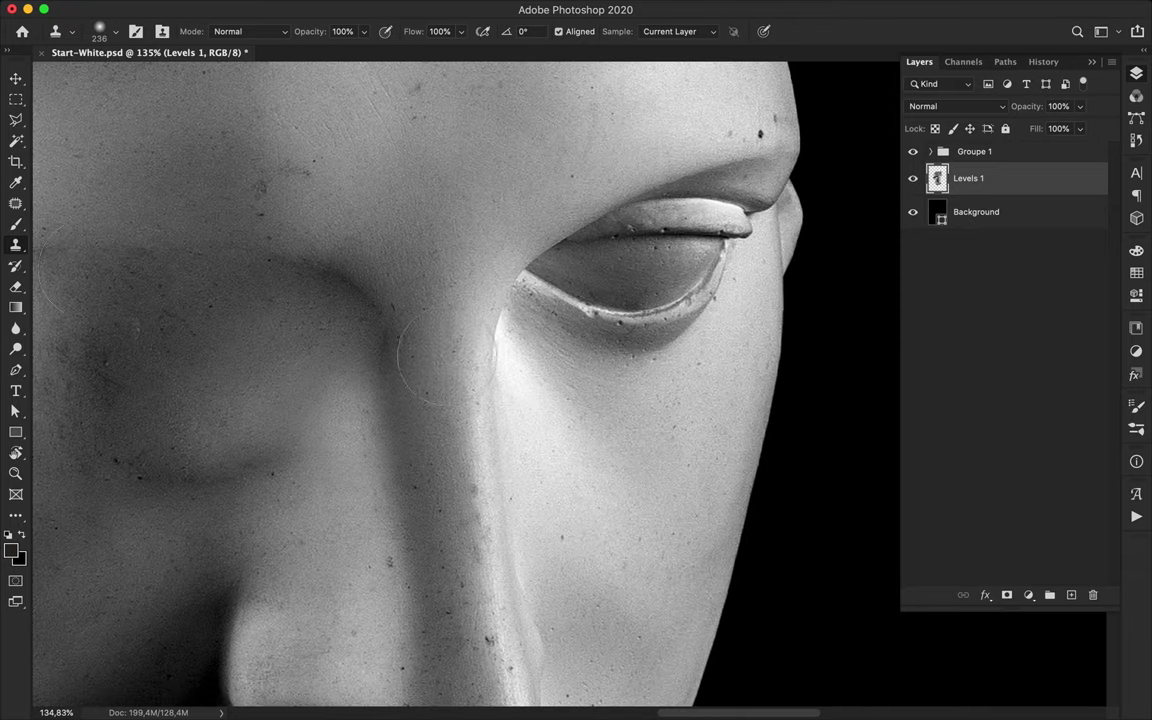
{"action": "key", "text": "j"}
{"action": "mouse_move", "coordinate": [524, 262]}
{"action": "left_mouse_down"}
{"action": "mouse_move", "coordinate": [643, 187]}
{"action": "mouse_move", "coordinate": [764, 155]}
{"action": "left_mouse_up"}
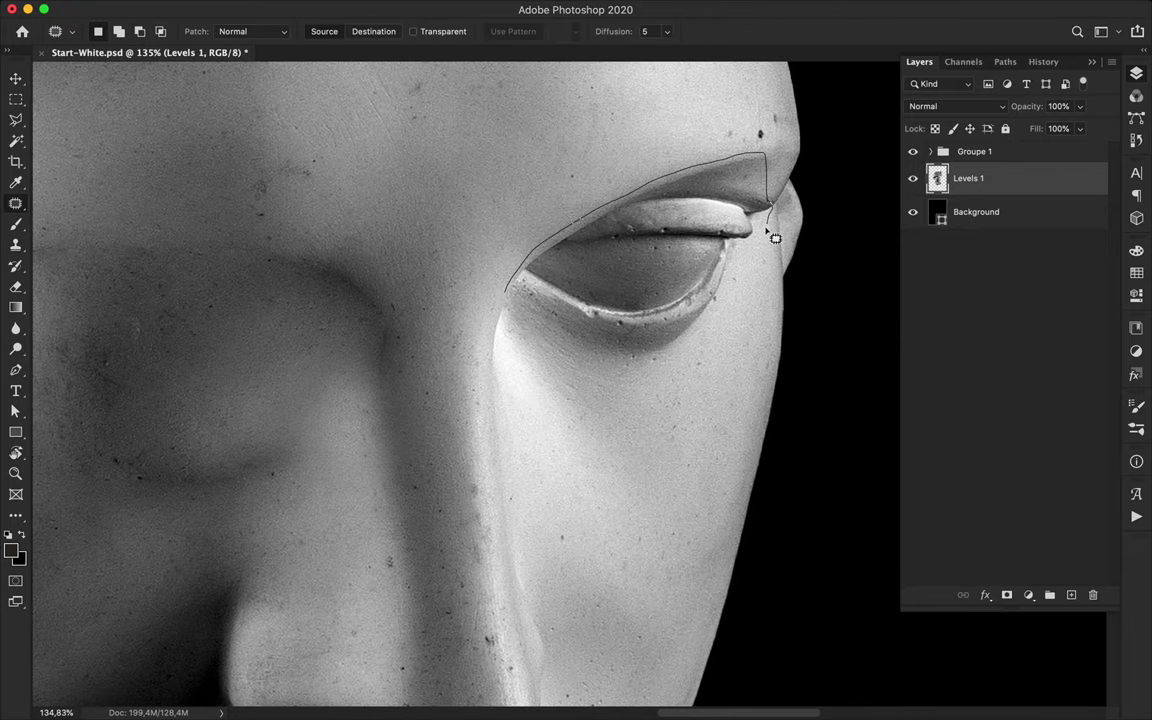
{"action": "mouse_move", "coordinate": [713, 322]}
{"action": "left_mouse_down"}
{"action": "mouse_move", "coordinate": [636, 353]}
{"action": "mouse_move", "coordinate": [563, 343]}
{"action": "left_mouse_up"}
{"action": "left_click_drag", "start_coordinate": [513, 306], "coordinate": [503, 302]}
{"action": "mouse_move", "coordinate": [592, 360]}
{"action": "left_mouse_down"}
{"action": "mouse_move", "coordinate": [579, 488]}
{"action": "mouse_move", "coordinate": [600, 470]}
{"action": "left_mouse_up"}
{"action": "key", "text": "ctrl+d"}
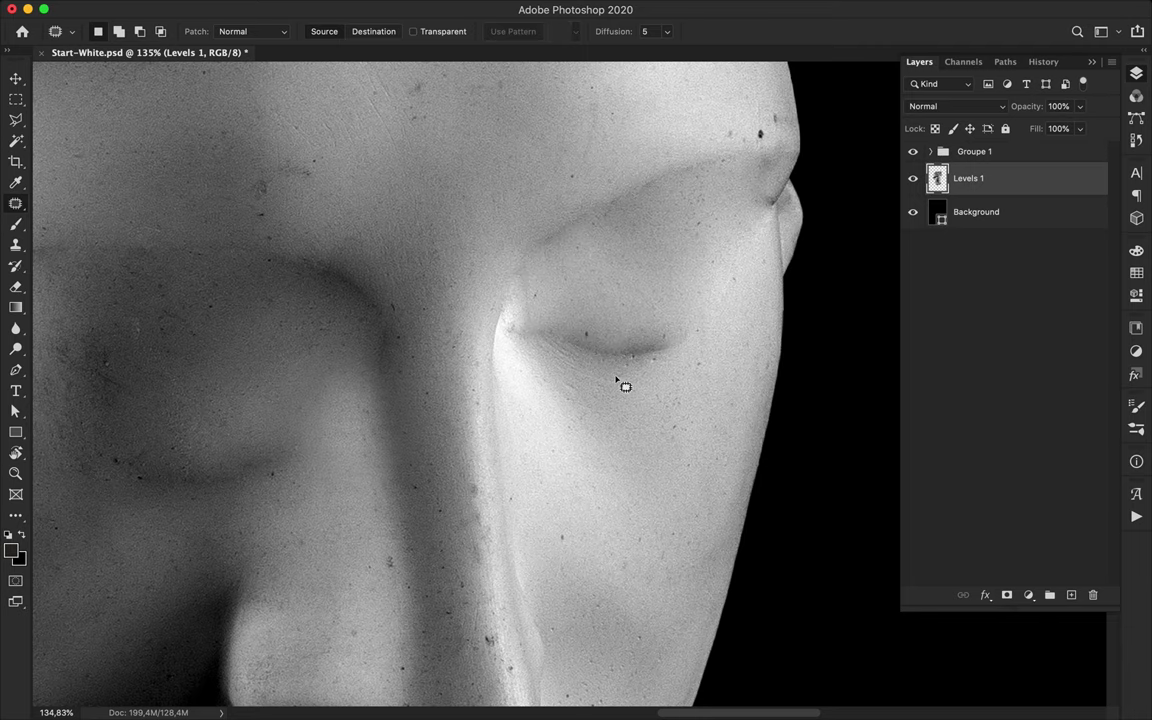
Retouch the patch edges around the lit-side eye socket using a 79 px Clone Stamp brush.
{"action": "key", "text": "s"}
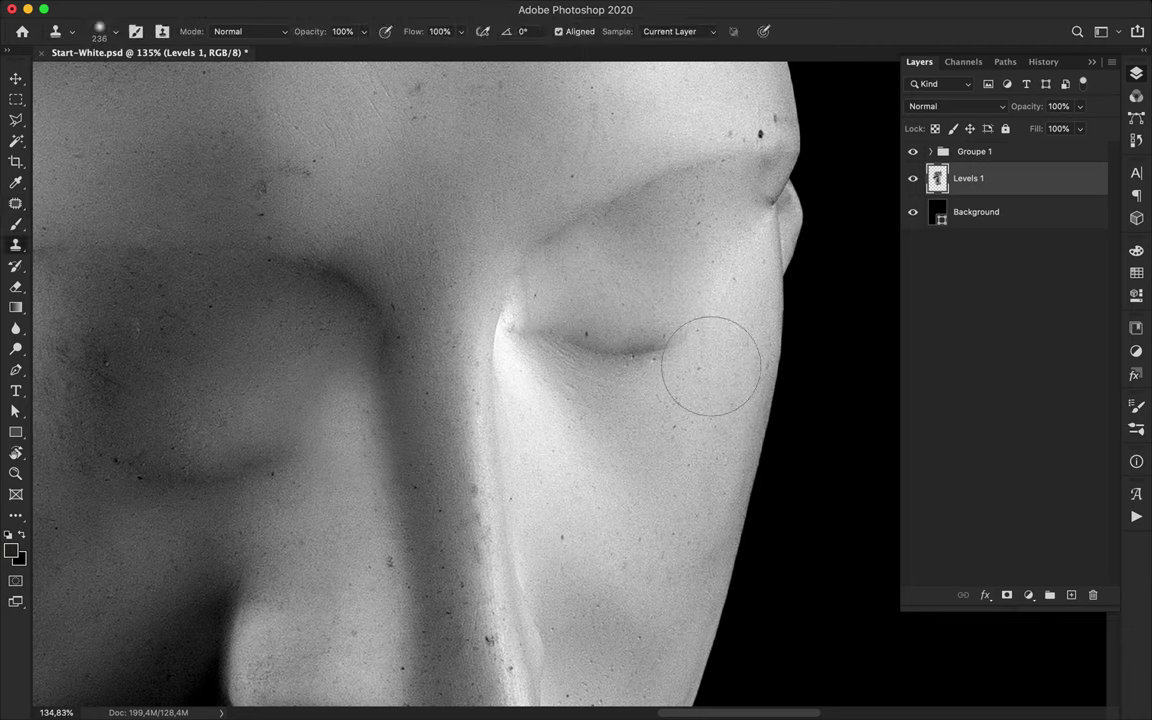
{"action": "right_click", "coordinate": [699, 469]}
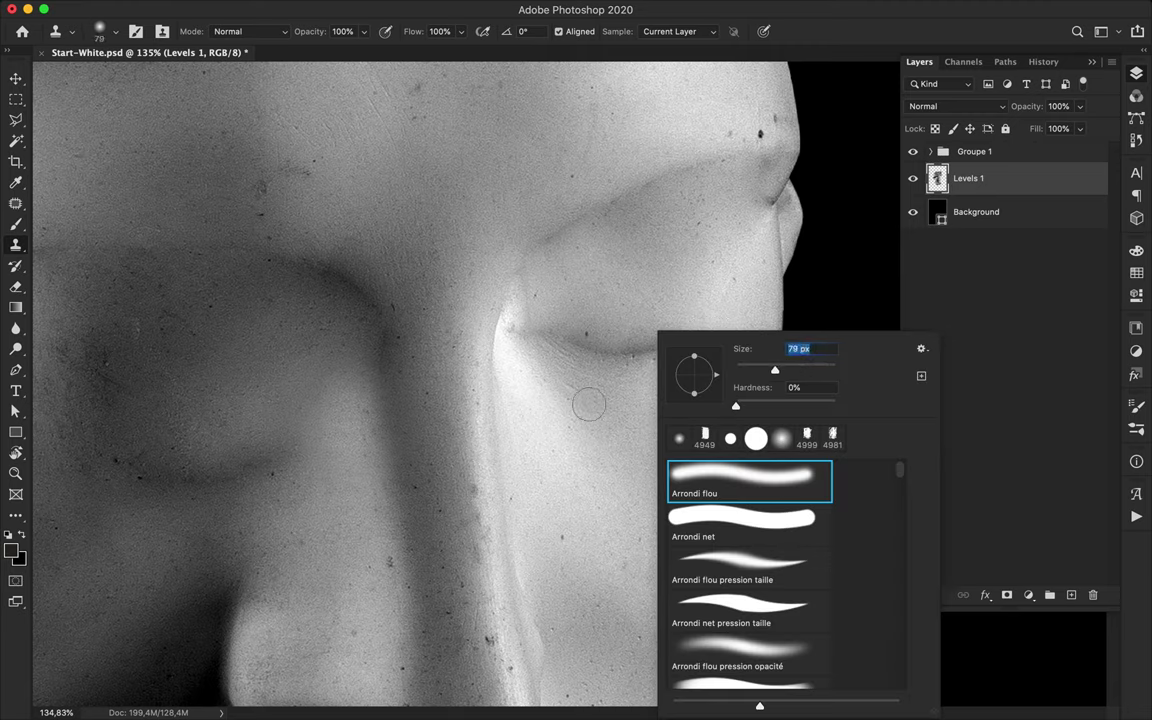
{"action": "key", "text": "Return"}
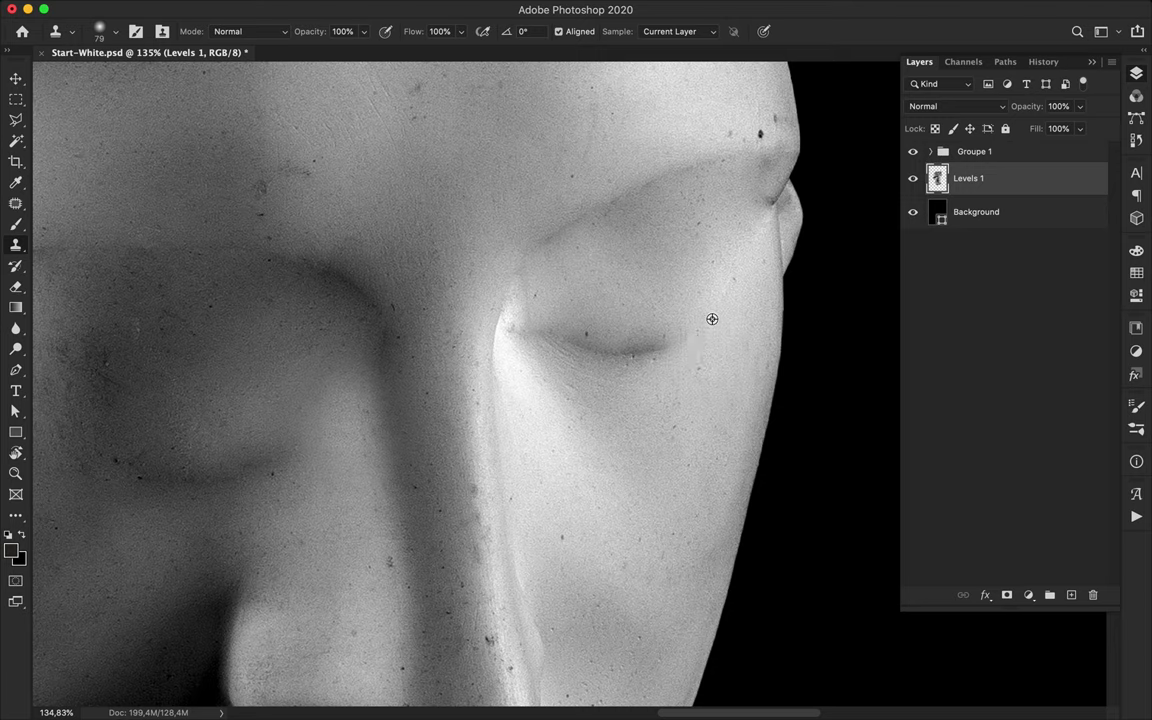
{"action": "mouse_move", "coordinate": [672, 332]}
{"action": "left_mouse_down"}
{"action": "mouse_move", "coordinate": [723, 288]}
{"action": "mouse_move", "coordinate": [739, 238]}
{"action": "left_mouse_up"}
{"action": "left_click_drag", "start_coordinate": [536, 248], "coordinate": [527, 290]}
Lower the Clone Stamp opacity to 36% and soften the inner crease under the lit-side eye.
{"action": "scroll", "coordinate": [541, 267], "scroll_direction": "down", "scroll_amount": 10}
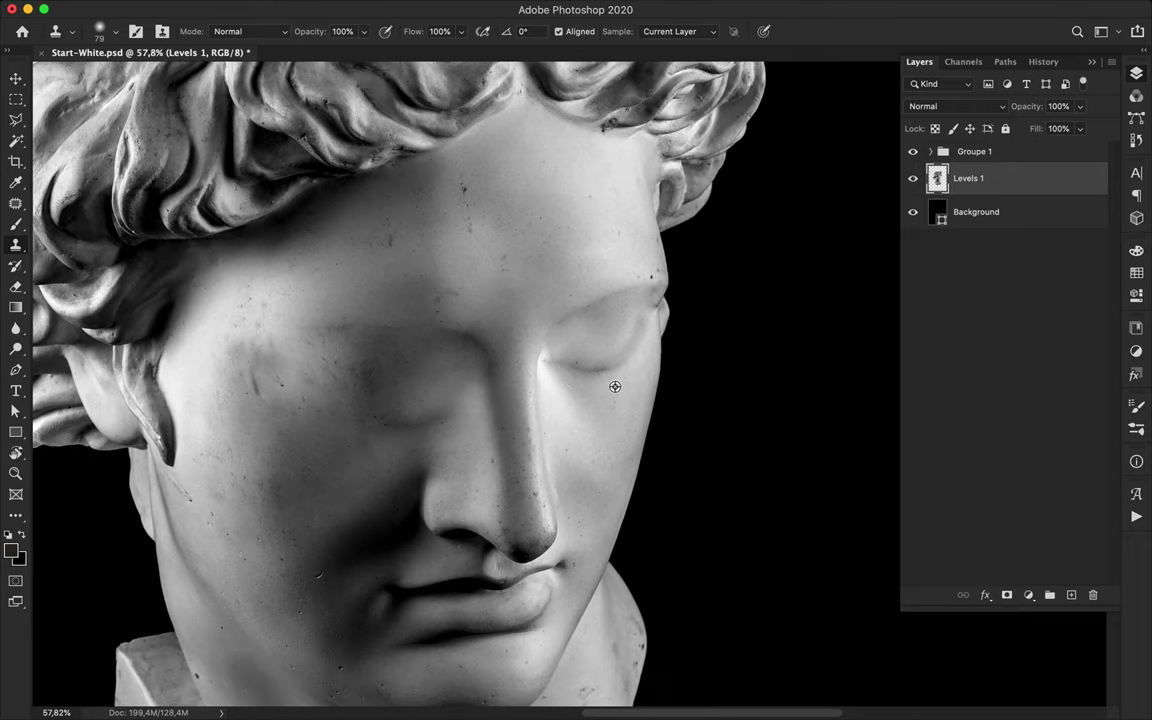
{"action": "left_click", "coordinate": [364, 31]}
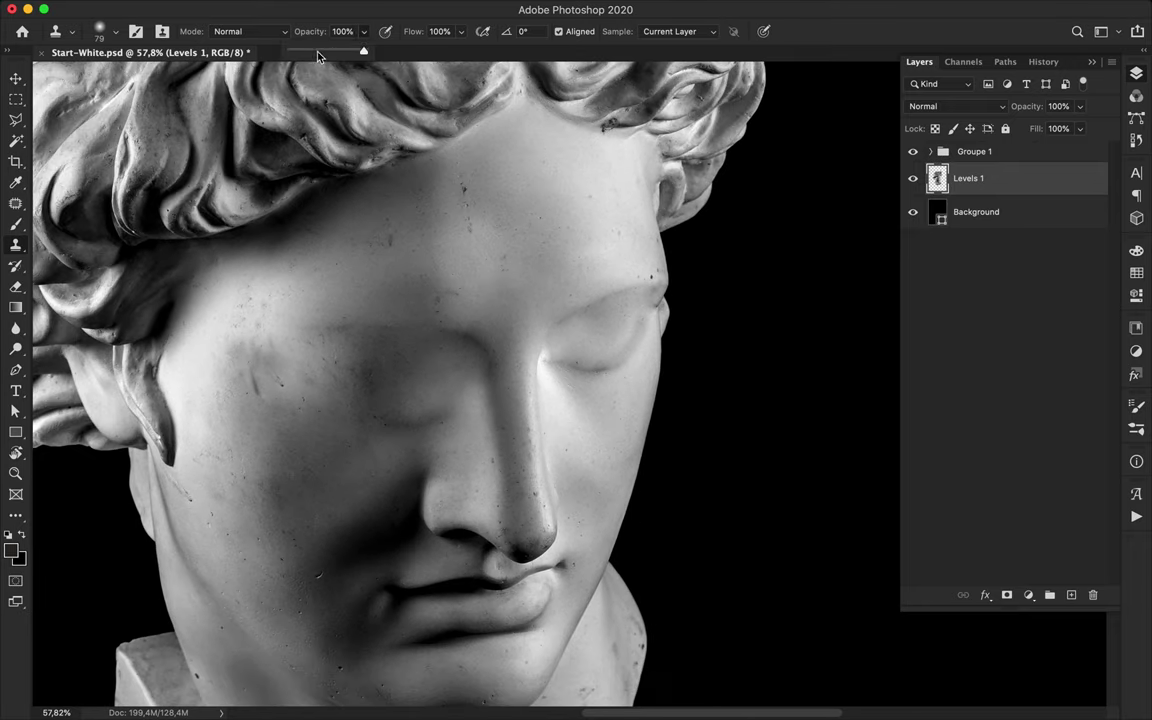
{"action": "left_click_drag", "start_coordinate": [551, 363], "coordinate": [563, 364]}
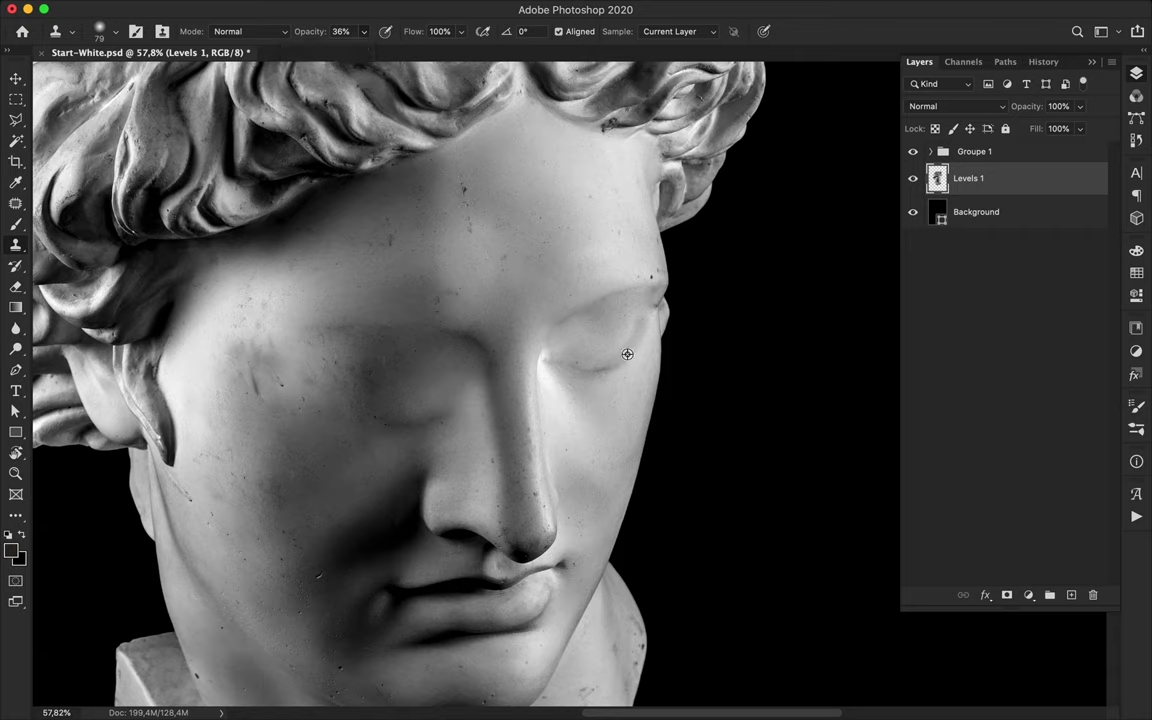
Set the Clone Stamp opacity to 100% and smooth the eyelid area and nose bridge with freshly sampled marble.
{"action": "scroll", "coordinate": [595, 324], "scroll_direction": "up", "scroll_amount": 5}
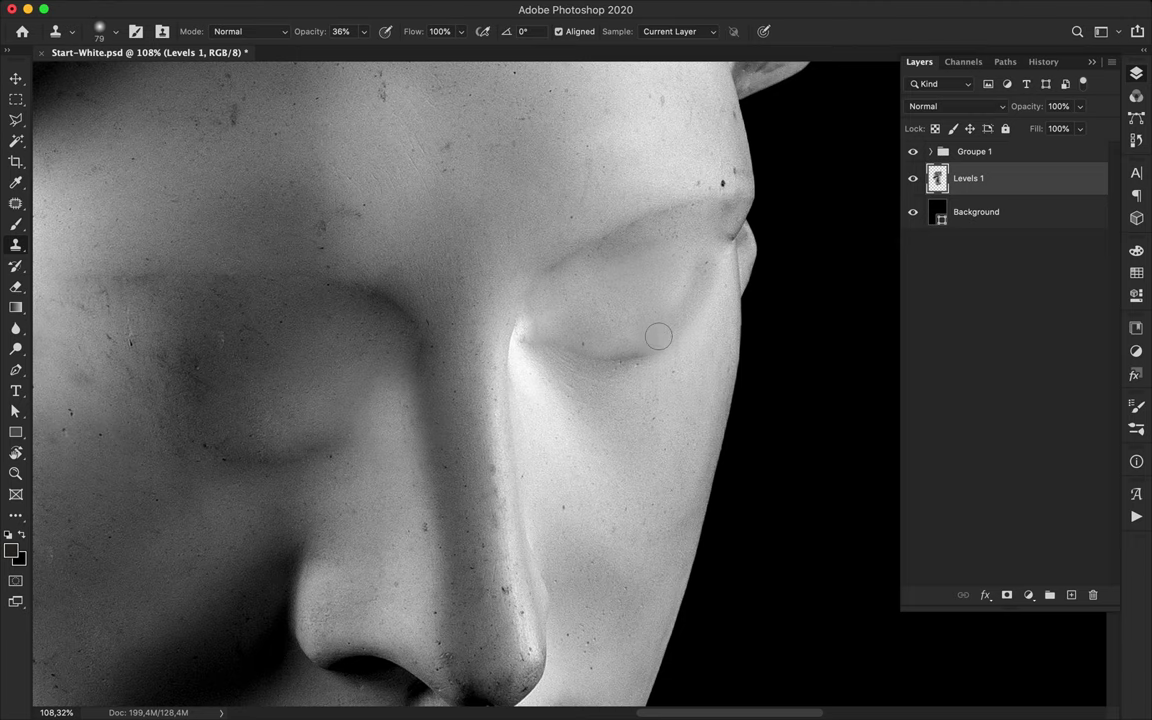
{"action": "scroll", "coordinate": [607, 445], "scroll_direction": "up", "scroll_amount": 5}
{"action": "left_click_drag", "start_coordinate": [364, 46], "coordinate": [417, 46]}
{"action": "left_click", "coordinate": [467, 320], "text": "alt"}
{"action": "left_click_drag", "start_coordinate": [537, 340], "coordinate": [584, 321]}
{"action": "left_click", "coordinate": [455, 297], "text": "alt"}
{"action": "left_click", "coordinate": [479, 270], "text": "alt"}
{"action": "mouse_move", "coordinate": [516, 228]}
{"action": "left_mouse_down"}
{"action": "mouse_move", "coordinate": [451, 259]}
{"action": "mouse_move", "coordinate": [472, 282]}
{"action": "mouse_move", "coordinate": [548, 226]}
{"action": "mouse_move", "coordinate": [578, 241]}
{"action": "left_mouse_up"}
{"action": "mouse_move", "coordinate": [576, 402]}
{"action": "left_mouse_down"}
{"action": "mouse_move", "coordinate": [630, 400]}
{"action": "mouse_move", "coordinate": [626, 380]}
{"action": "mouse_move", "coordinate": [643, 355]}
{"action": "mouse_move", "coordinate": [618, 389]}
{"action": "mouse_move", "coordinate": [577, 409]}
{"action": "mouse_move", "coordinate": [708, 438]}
{"action": "mouse_move", "coordinate": [639, 294]}
{"action": "mouse_move", "coordinate": [515, 401]}
{"action": "mouse_move", "coordinate": [563, 395]}
{"action": "mouse_move", "coordinate": [647, 283]}
{"action": "mouse_move", "coordinate": [647, 212]}
{"action": "mouse_move", "coordinate": [668, 342]}
{"action": "left_mouse_up"}
{"action": "scroll", "coordinate": [668, 342], "scroll_direction": "down", "scroll_amount": 5}
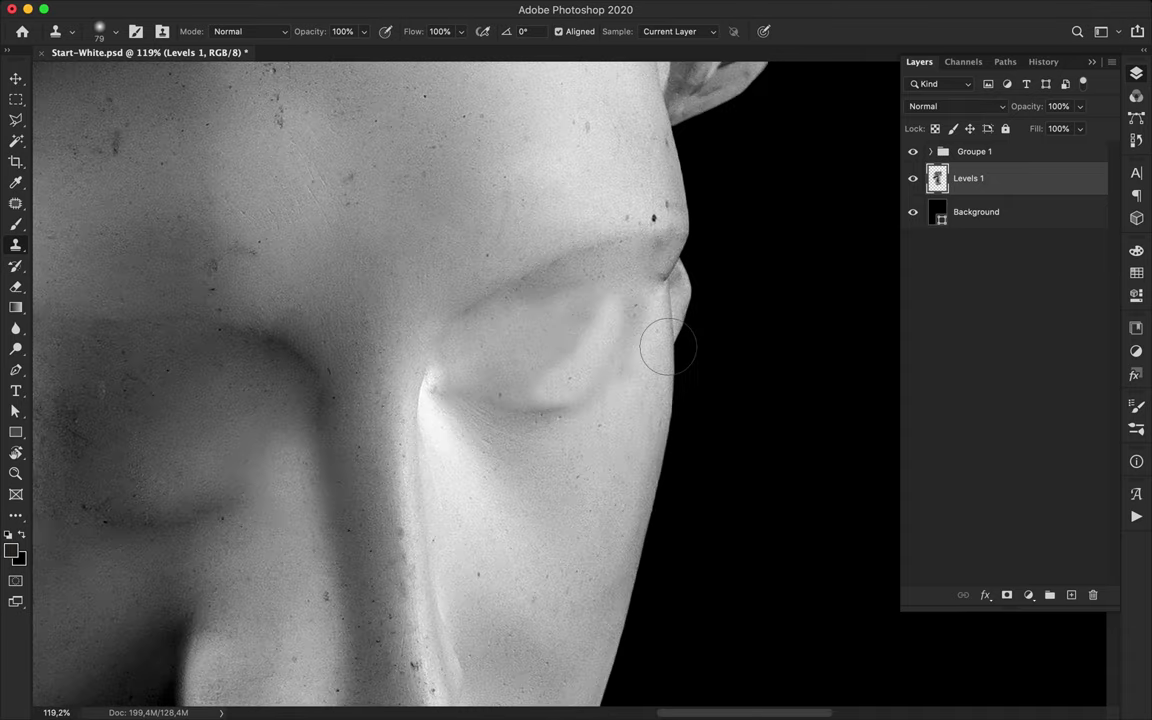
Clone over the remaining lower-lid crease of the lit-side eye, from its outer end towards the nose.
{"action": "scroll", "coordinate": [668, 346], "scroll_direction": "down", "scroll_amount": 8}
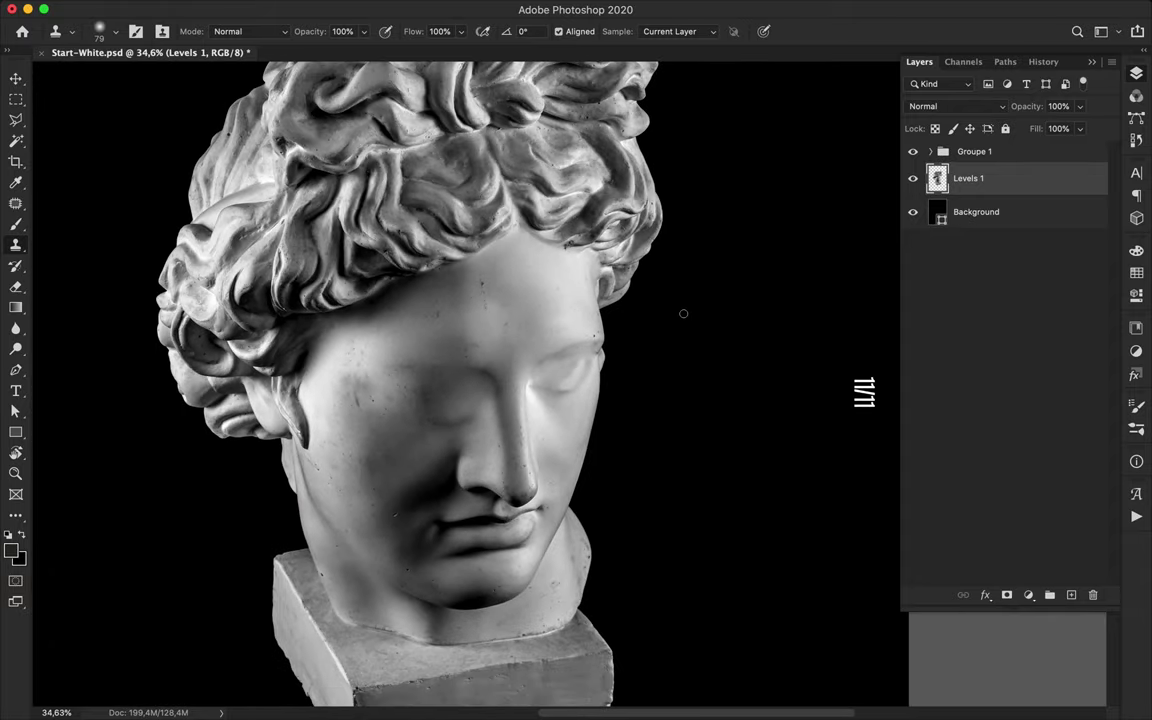
{"action": "scroll", "coordinate": [683, 313], "scroll_direction": "down", "scroll_amount": 1}
{"action": "scroll", "coordinate": [561, 404], "scroll_direction": "up", "scroll_amount": 4}
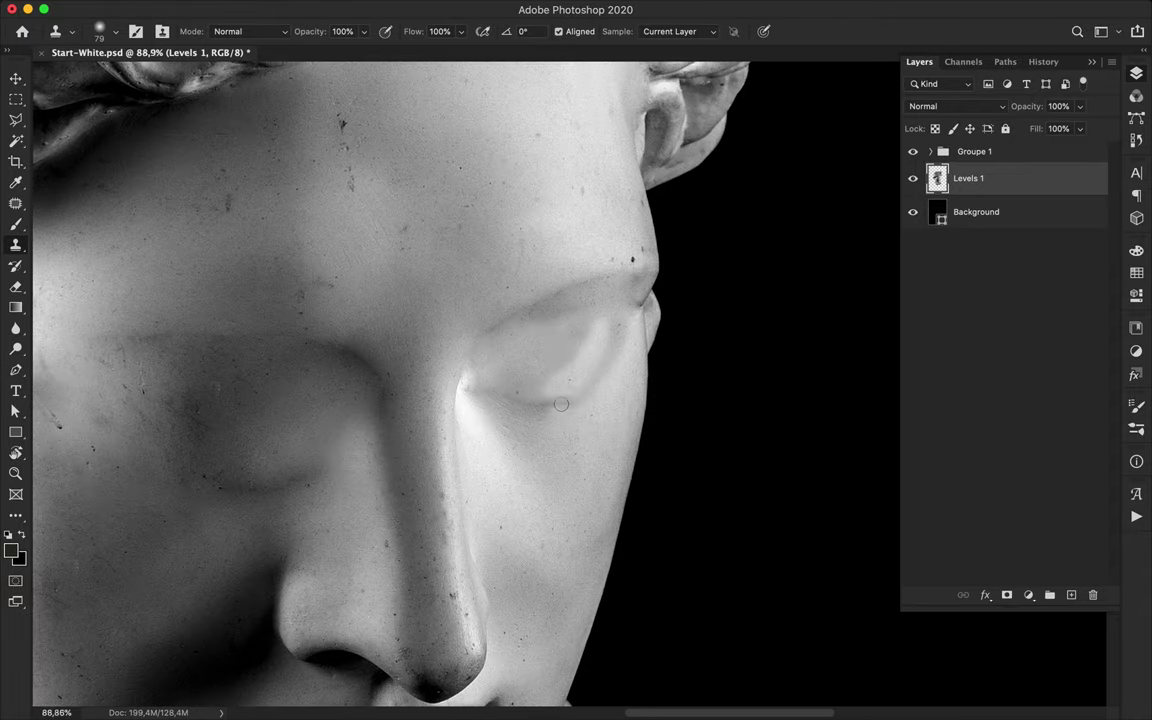
{"action": "left_click_drag", "start_coordinate": [556, 399], "coordinate": [486, 388]}
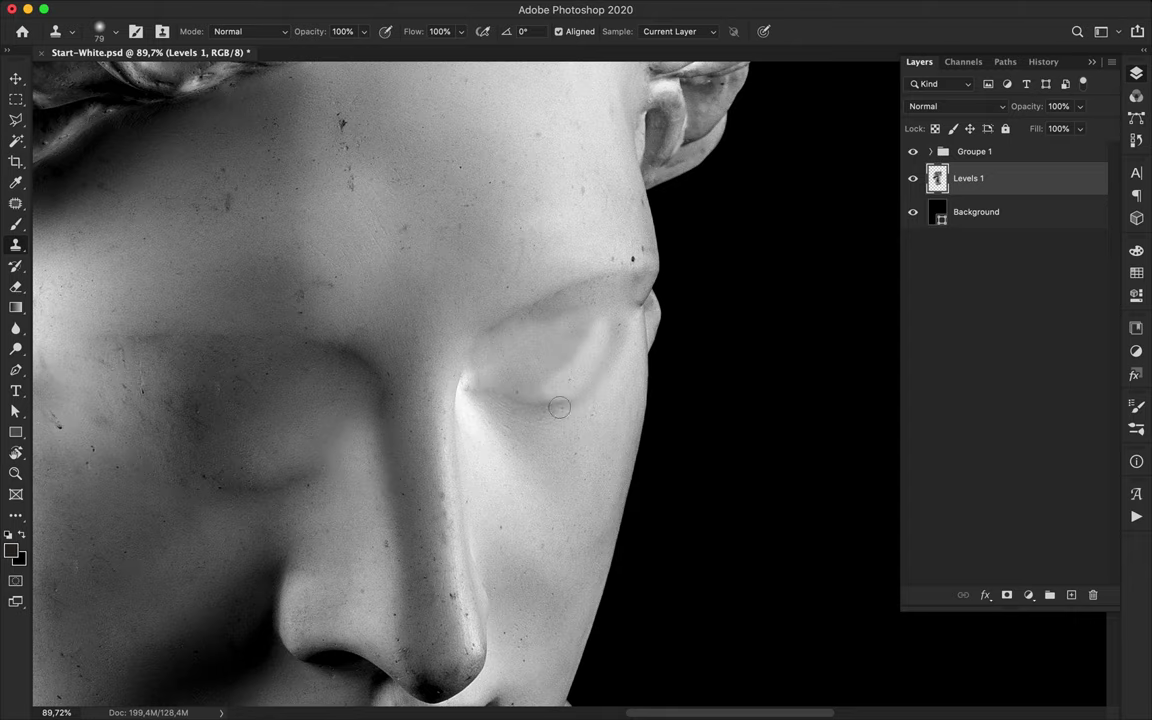
Add the text "HPPY BIRTHDAY" beside the statue's hair and enlarge it to about 335 pt.
{"action": "key", "text": "v"}
{"action": "scroll", "coordinate": [568, 428], "scroll_direction": "down", "scroll_amount": 6}
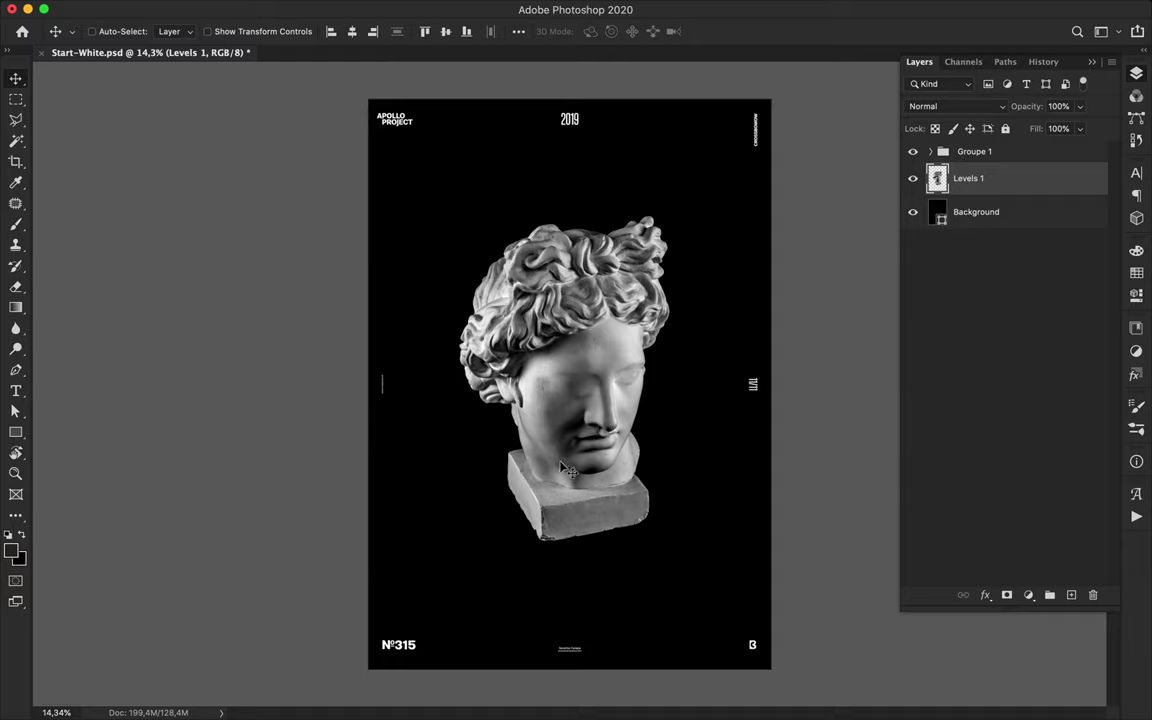
{"action": "key", "text": "t"}
{"action": "left_click", "coordinate": [435, 253]}
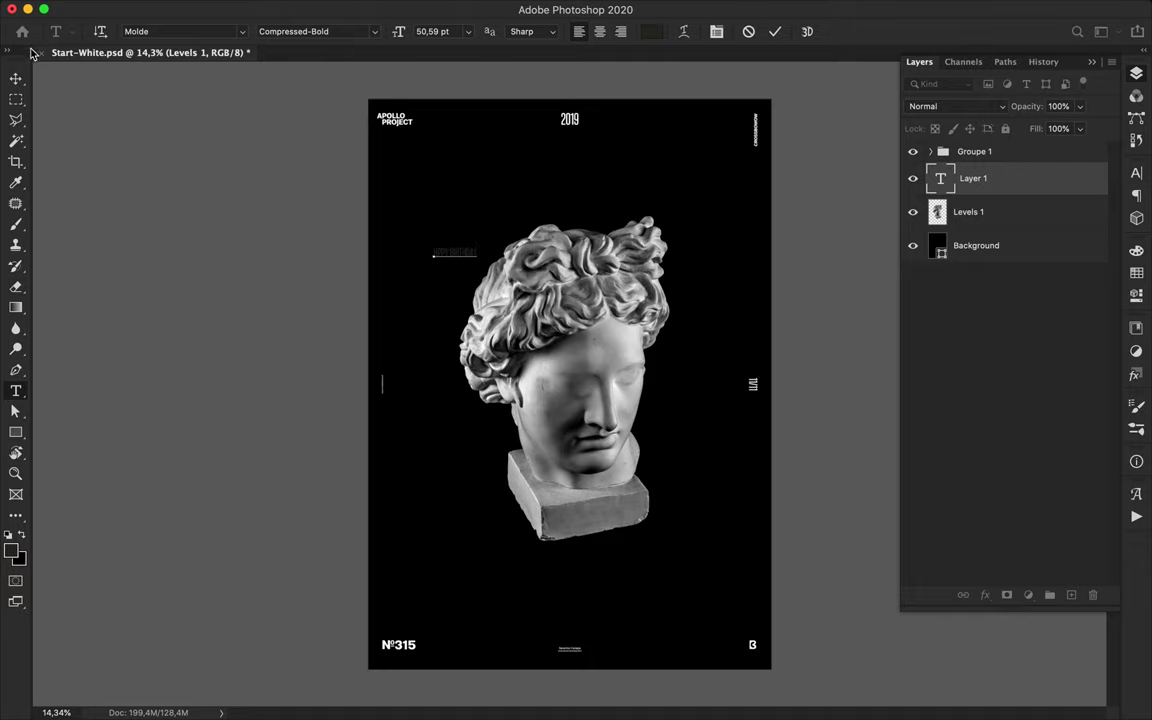
{"action": "left_click", "coordinate": [15, 78]}
{"action": "key", "text": "ctrl+t"}
{"action": "left_click_drag", "start_coordinate": [478, 253], "coordinate": [718, 268]}
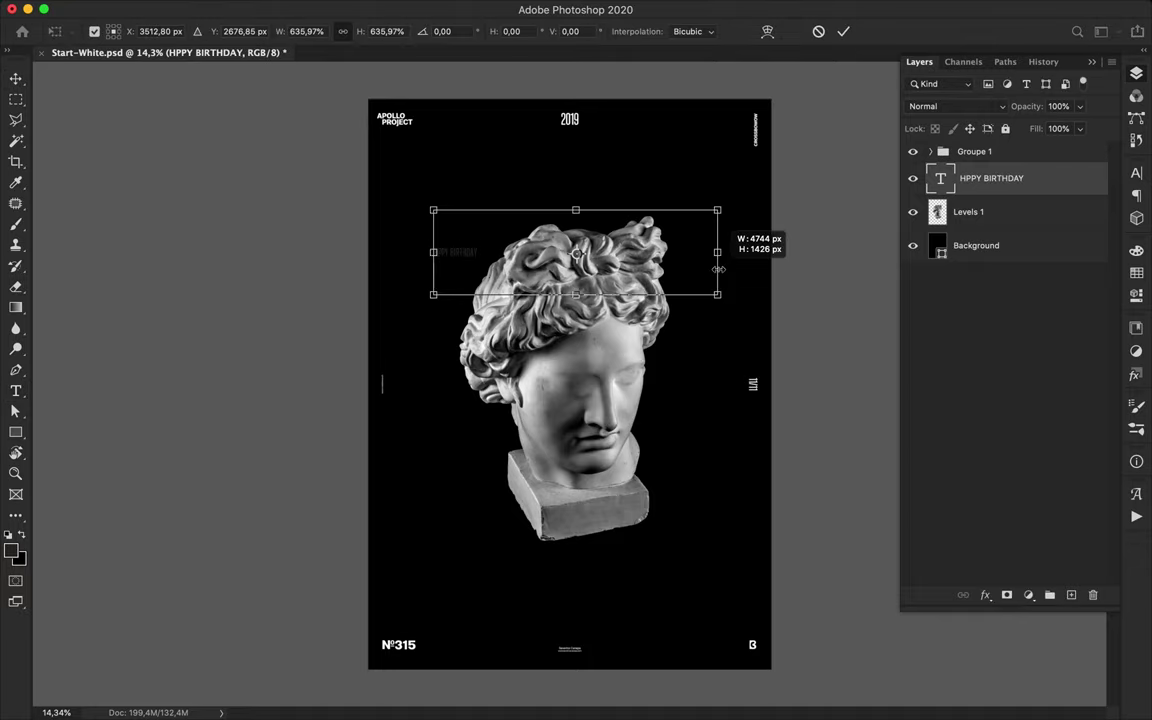
{"action": "key", "text": "Return"}
Color the birthday heading white and position it across the top of the statue's hair.
{"action": "key", "text": "t"}
{"action": "left_click", "coordinate": [656, 34]}
{"action": "left_click_drag", "start_coordinate": [175, 102], "coordinate": [143, 90]}
{"action": "key", "text": "Return"}
{"action": "key", "text": "v"}
{"action": "left_click_drag", "start_coordinate": [574, 275], "coordinate": [569, 251]}
Center the heading and the statue horizontally, and nudge the statue's position behind the text.
{"action": "left_click", "coordinate": [1136, 176]}
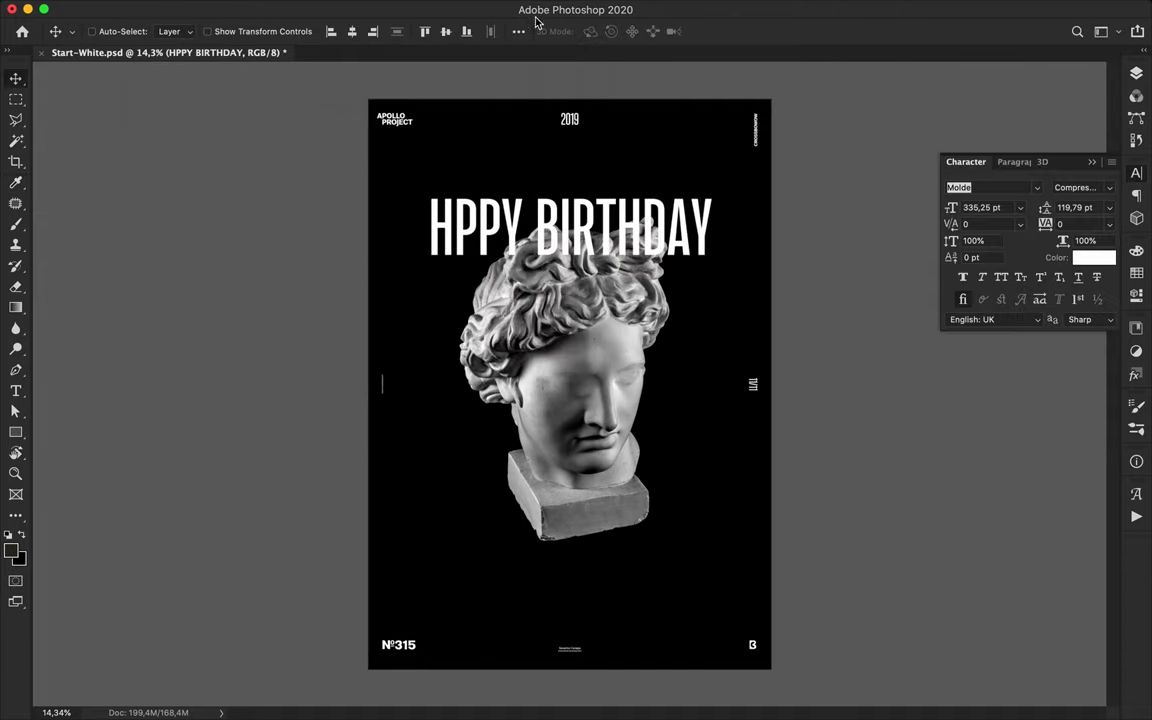
{"action": "left_click", "coordinate": [352, 33]}
{"action": "left_click", "coordinate": [471, 270], "text": "super"}
{"action": "left_click", "coordinate": [352, 34]}
{"action": "left_click_drag", "start_coordinate": [598, 300], "coordinate": [585, 308]}
Correct the heading text to "HAPPY BIRTHDAY".
{"action": "double_click", "coordinate": [478, 242]}
{"action": "type", "text": "A"}
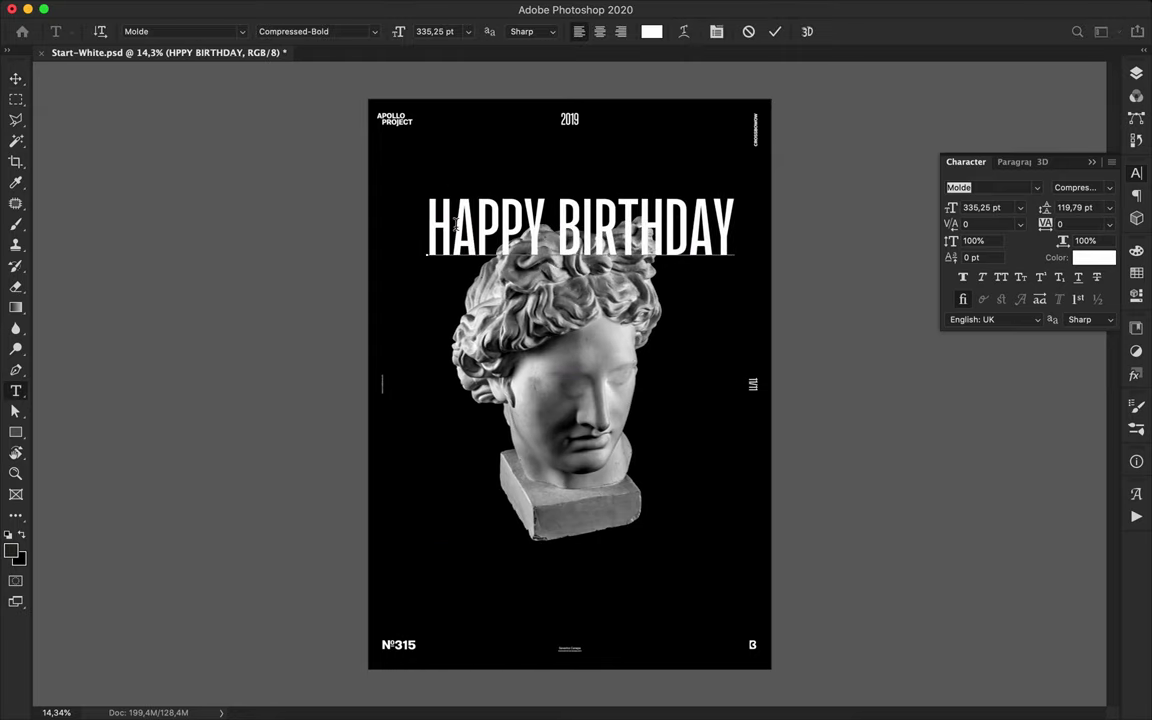
{"action": "key", "text": "Escape"}
Duplicate the heading down to the statue's base and place the copy's layer beneath the statue layer.
{"action": "left_click_drag", "start_coordinate": [614, 230], "coordinate": [614, 486]}
{"action": "left_click", "coordinate": [1136, 73]}
{"action": "left_click_drag", "start_coordinate": [1044, 175], "coordinate": [1040, 267]}
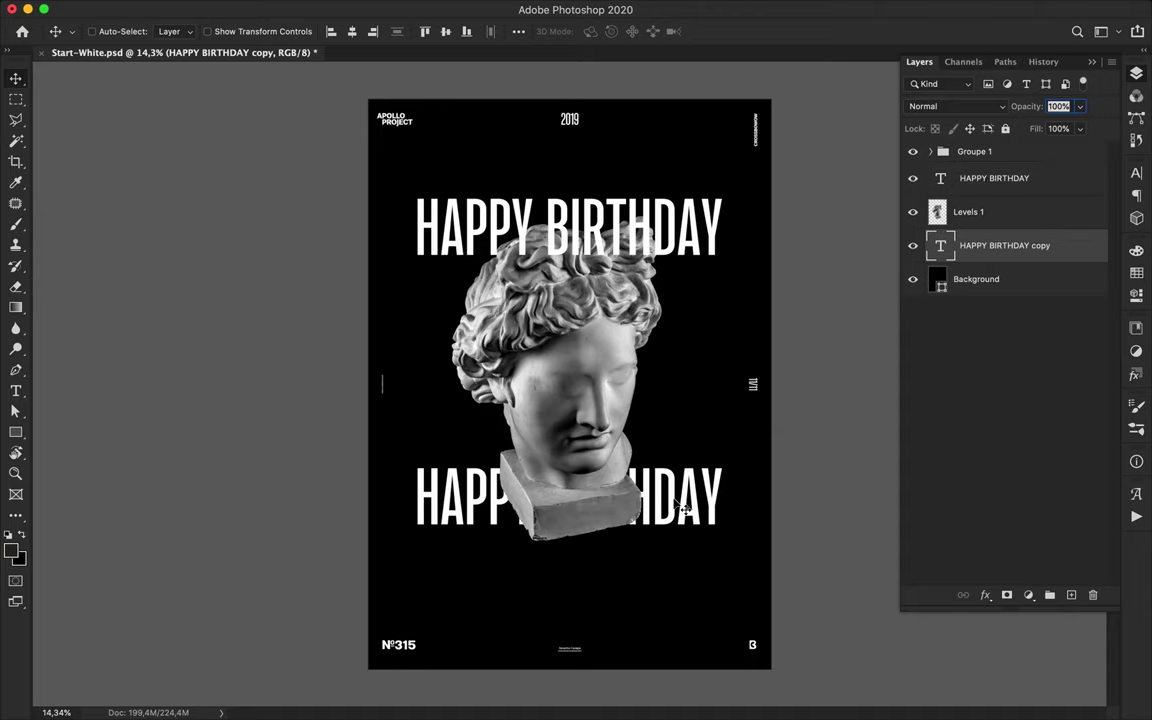
Rasterize the upper heading layer and load the statue layer's outline as a selection for erasing.
{"action": "double_click", "coordinate": [529, 246]}
{"action": "key", "text": "Escape"}
{"action": "right_click", "coordinate": [1049, 179]}
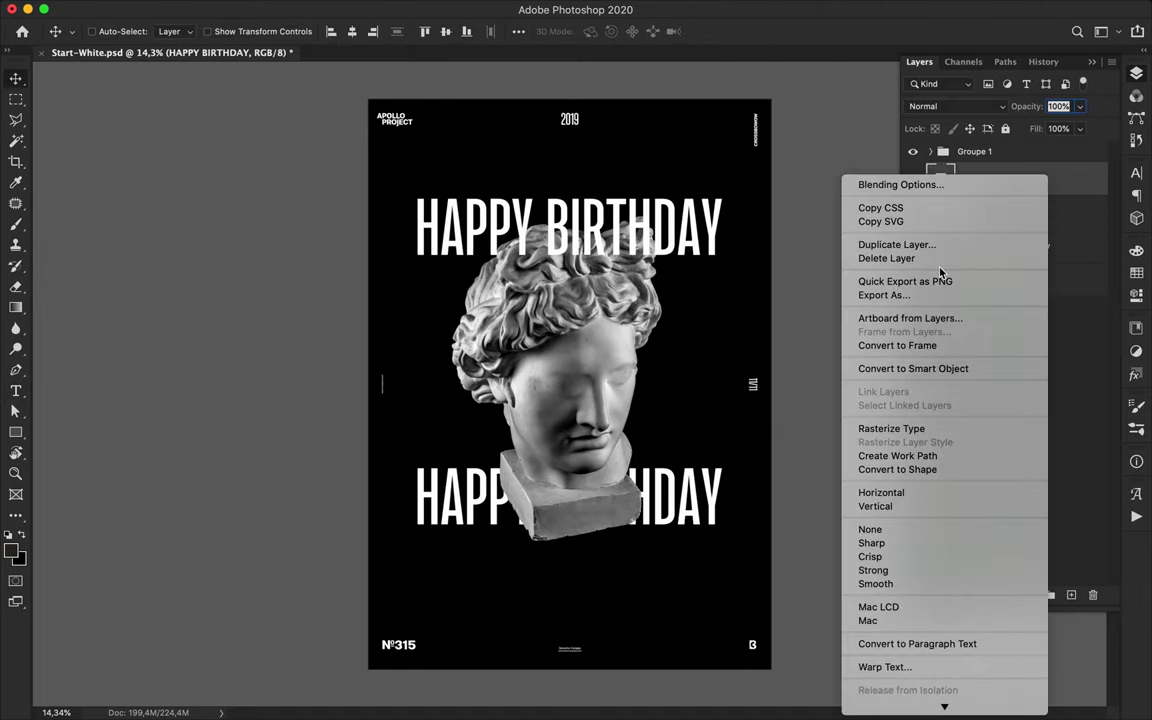
{"action": "left_click", "coordinate": [891, 428]}
{"action": "left_click", "coordinate": [937, 212], "text": "super"}
{"action": "key", "text": "e"}
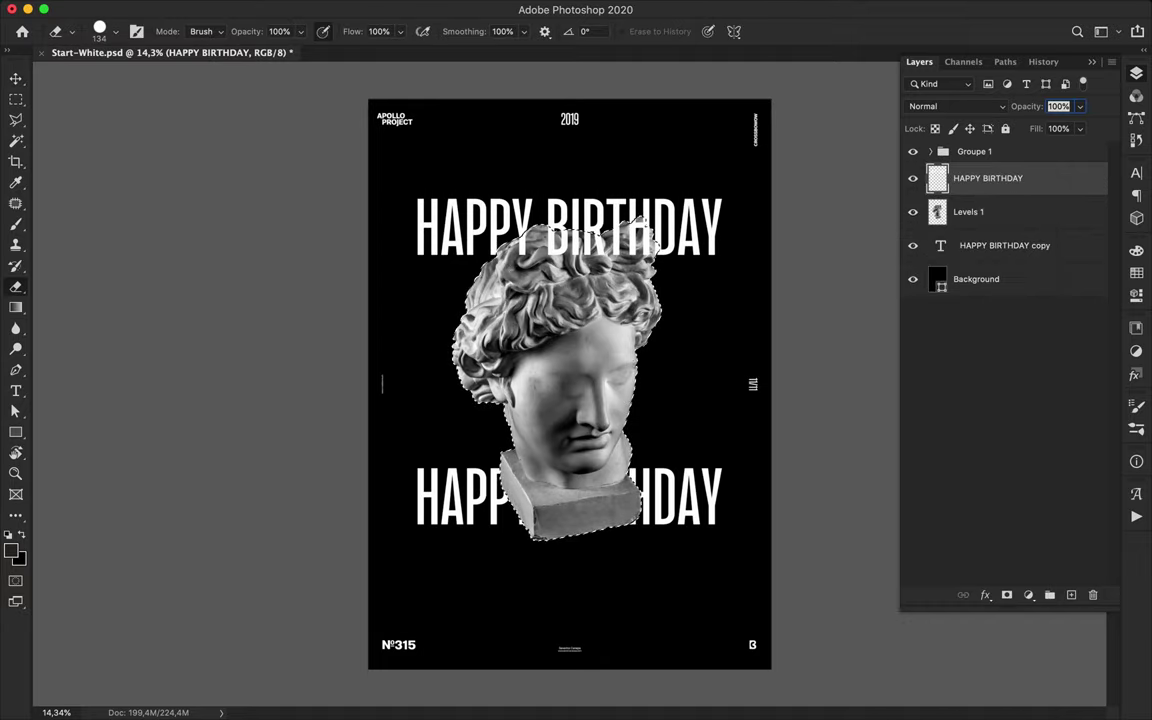
Set the Eraser brush size to 300 px for working on the upper heading.
{"action": "scroll", "coordinate": [596, 370], "scroll_direction": "up", "scroll_amount": 5}
{"action": "key", "text": "super+z"}
{"action": "scroll", "coordinate": [597, 374], "scroll_direction": "up", "scroll_amount": 1}
{"action": "scroll", "coordinate": [597, 374], "scroll_direction": "left", "scroll_amount": 1}
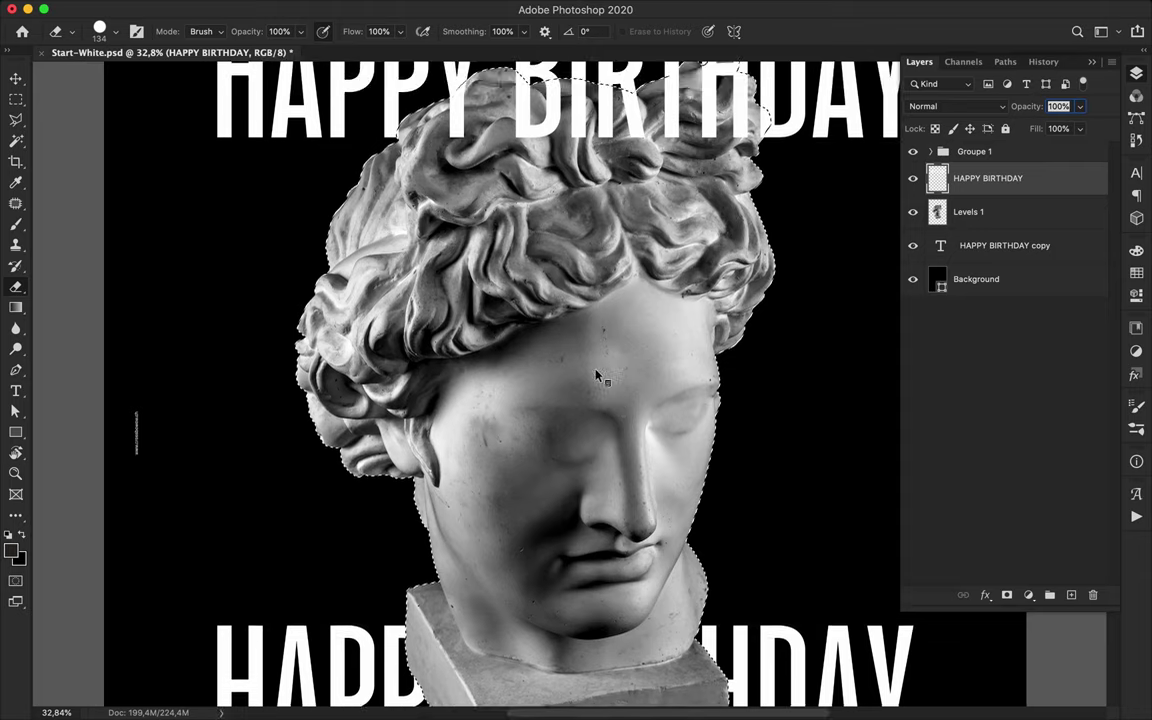
{"action": "right_click", "coordinate": [496, 205]}
{"action": "type", "text": "300"}
{"action": "key", "text": "Return"}
Rasterize the lower heading's copy layer.
{"action": "right_click", "coordinate": [1018, 245]}
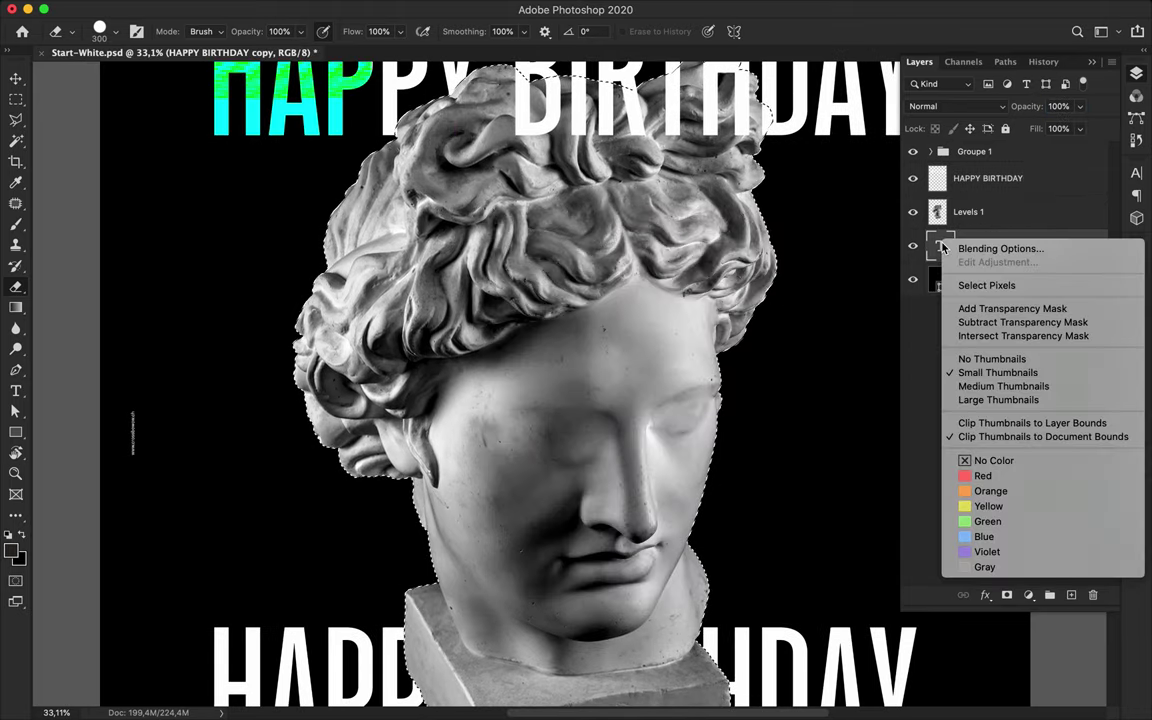
{"action": "left_click", "coordinate": [990, 242]}
{"action": "left_click", "coordinate": [1105, 332]}
{"action": "right_click", "coordinate": [940, 245]}
{"action": "right_click", "coordinate": [988, 243]}
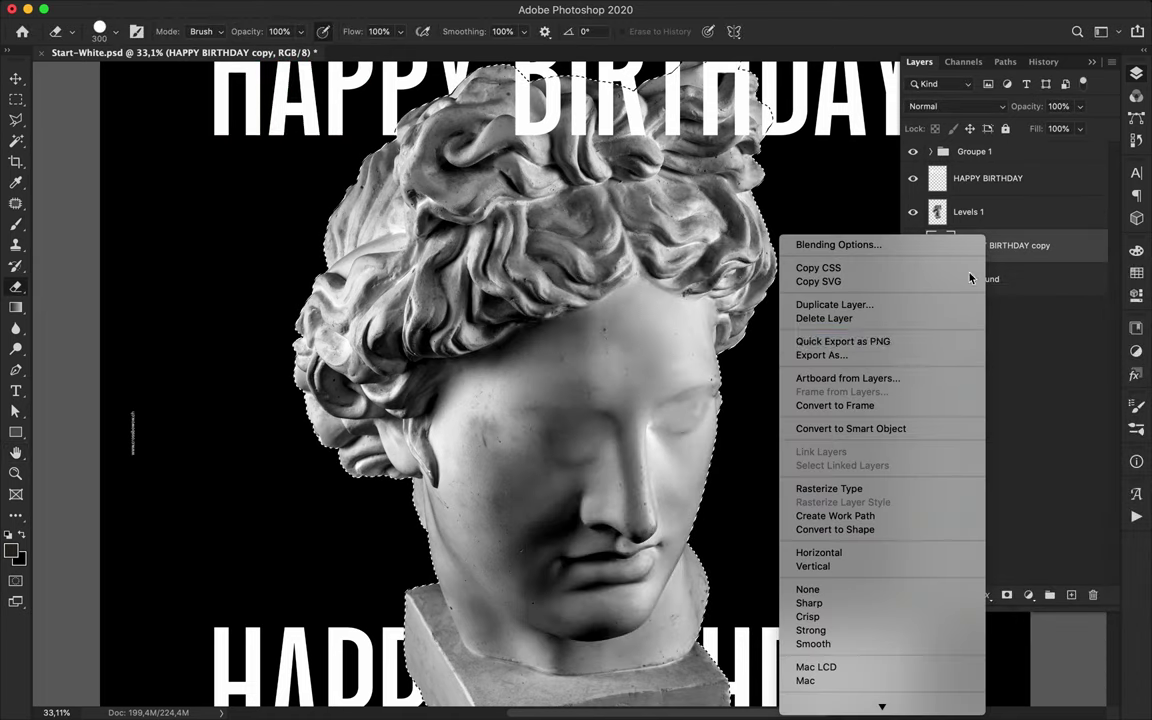
{"action": "left_click", "coordinate": [880, 489]}
Move the lower heading layer above the statue layer and erase its "BIRT" letters inside the statue selection.
{"action": "scroll", "coordinate": [870, 480], "scroll_direction": "down", "scroll_amount": 3}
{"action": "left_click_drag", "start_coordinate": [1035, 246], "coordinate": [1041, 211]}
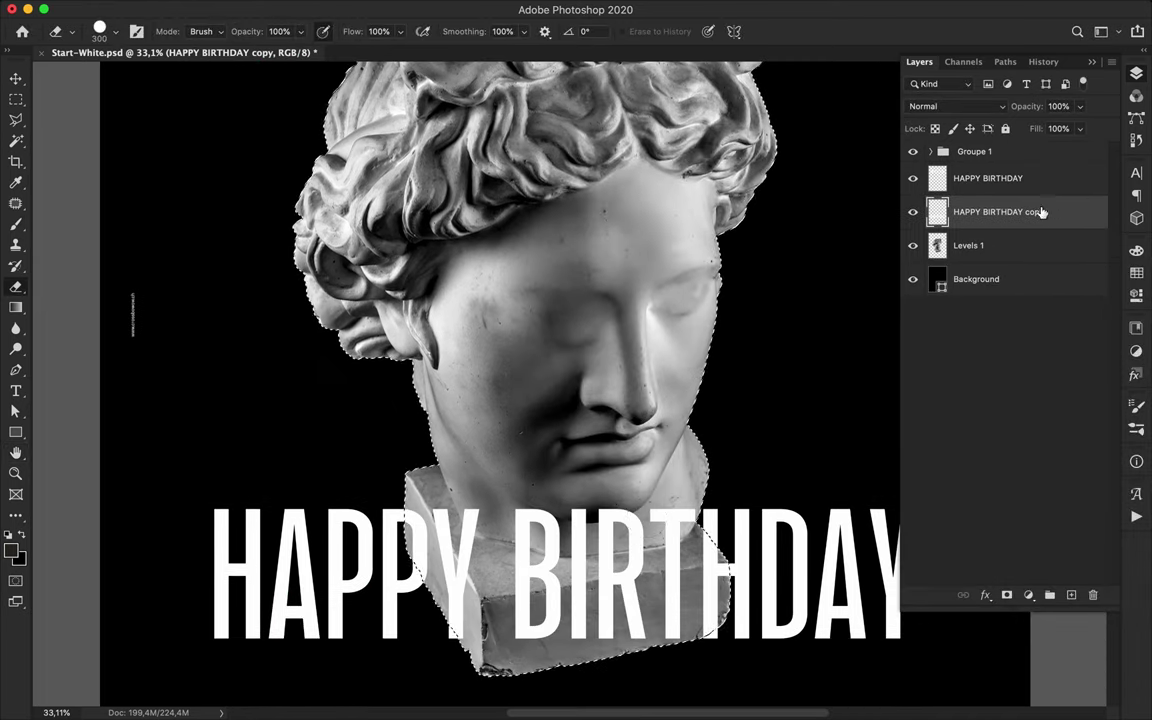
{"action": "mouse_move", "coordinate": [549, 503]}
{"action": "left_mouse_down"}
{"action": "mouse_move", "coordinate": [540, 590]}
{"action": "mouse_move", "coordinate": [560, 540]}
{"action": "mouse_move", "coordinate": [650, 560]}
{"action": "mouse_move", "coordinate": [603, 622]}
{"action": "mouse_move", "coordinate": [545, 560]}
{"action": "mouse_move", "coordinate": [572, 520]}
{"action": "left_mouse_up"}
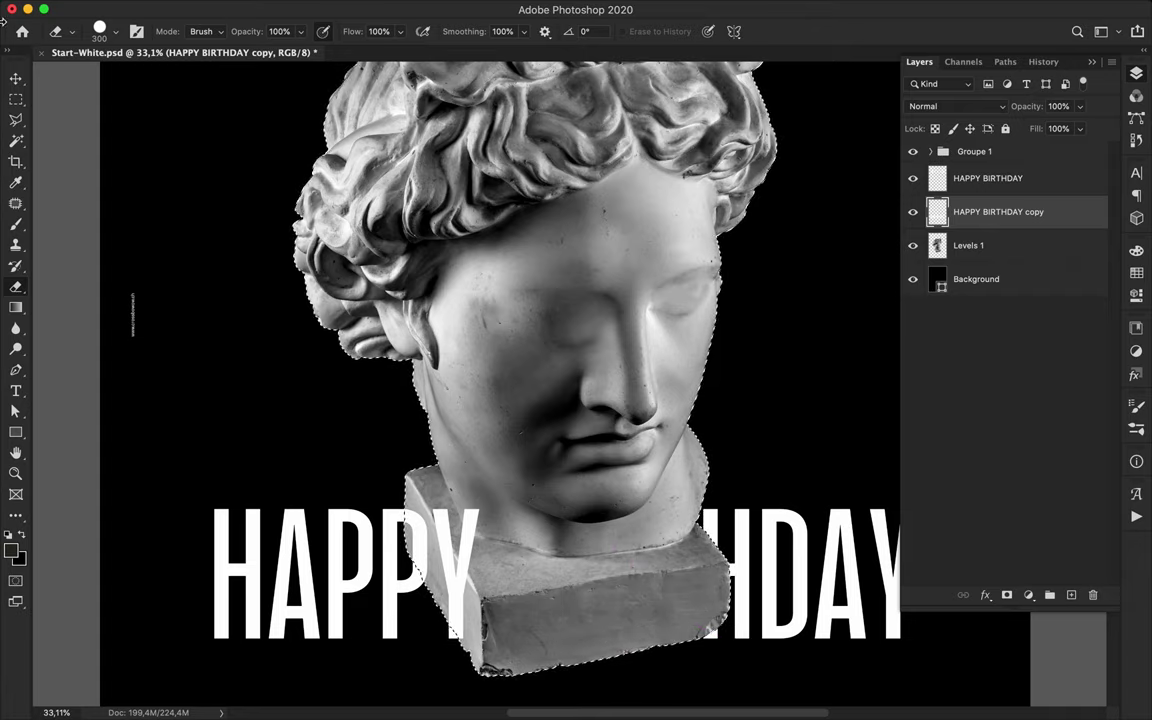
Deselect the statue outline after erasing the lower heading.
{"action": "key", "text": "v"}
{"action": "key", "text": "m"}
{"action": "key", "text": "ctrl+d"}
{"action": "key", "text": "ctrl+0"}
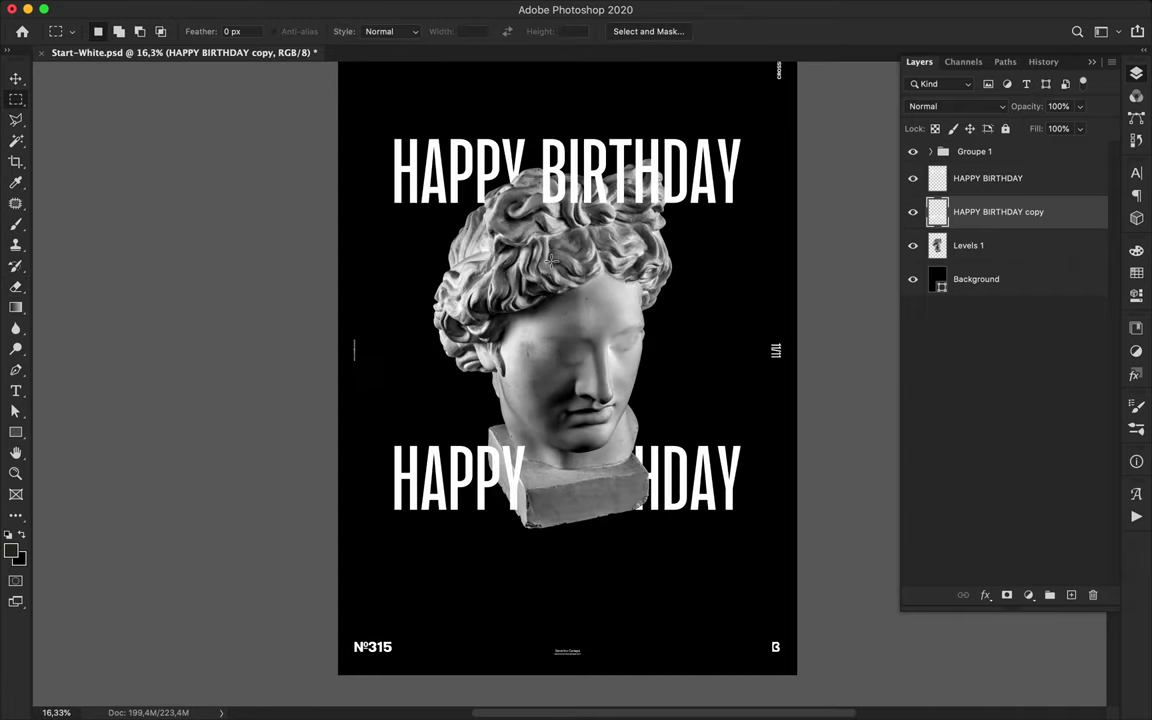
{"action": "scroll", "coordinate": [605, 187], "scroll_direction": "down", "scroll_amount": 1}
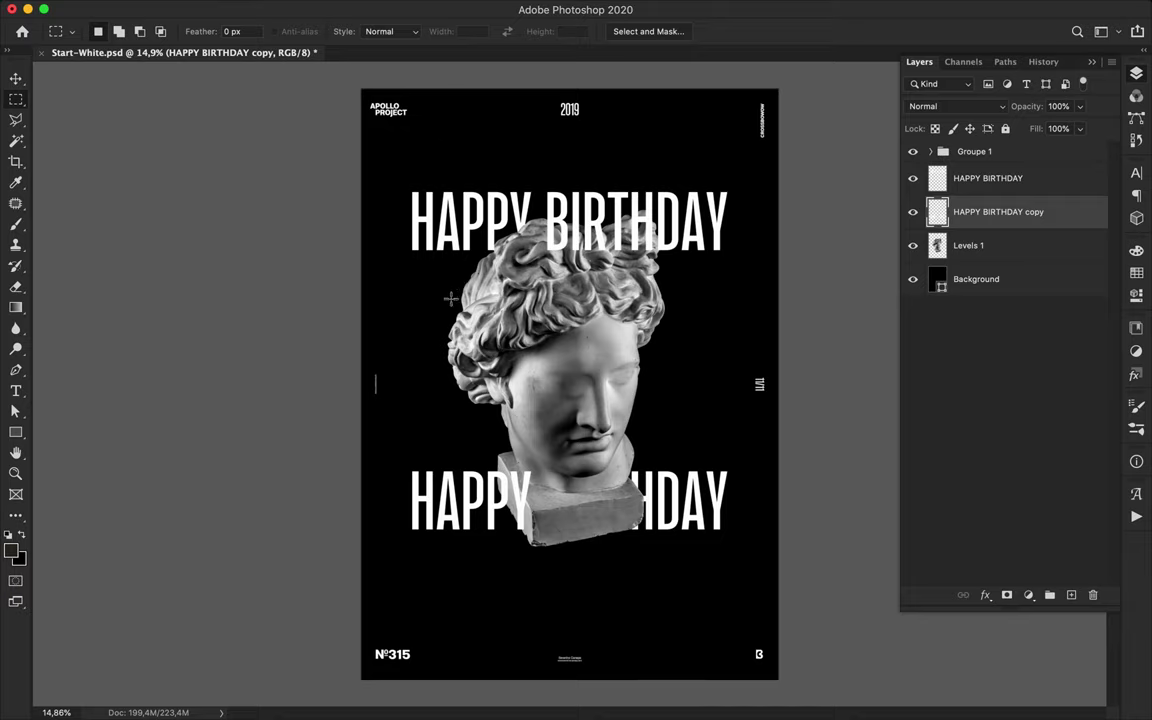
Draw two black rectangles cutting into the statue: about 1461 × 553 px across the hair's left side and 1486 × 376 px across the neck's right edge.
{"action": "key", "text": "u"}
{"action": "left_click_drag", "start_coordinate": [450, 293], "coordinate": [533, 330]}
{"action": "key", "text": "v"}
{"action": "key", "text": "m"}
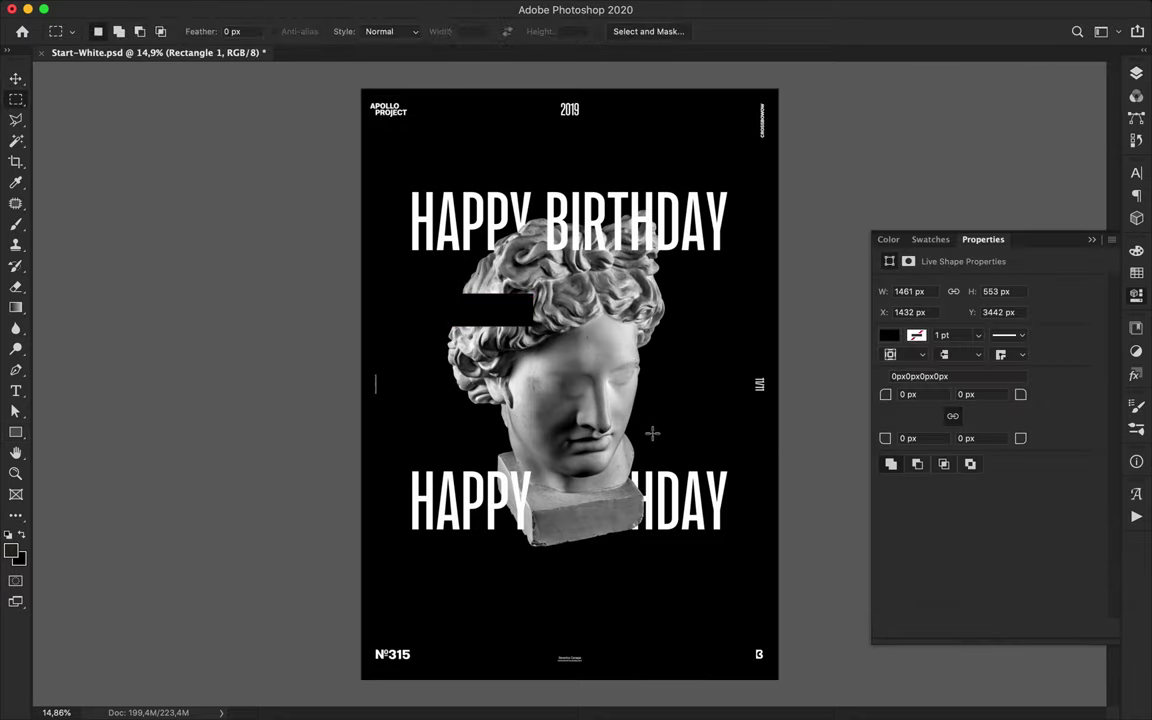
{"action": "key", "text": "u"}
{"action": "left_click_drag", "start_coordinate": [619, 452], "coordinate": [710, 472]}
{"action": "key", "text": "v"}
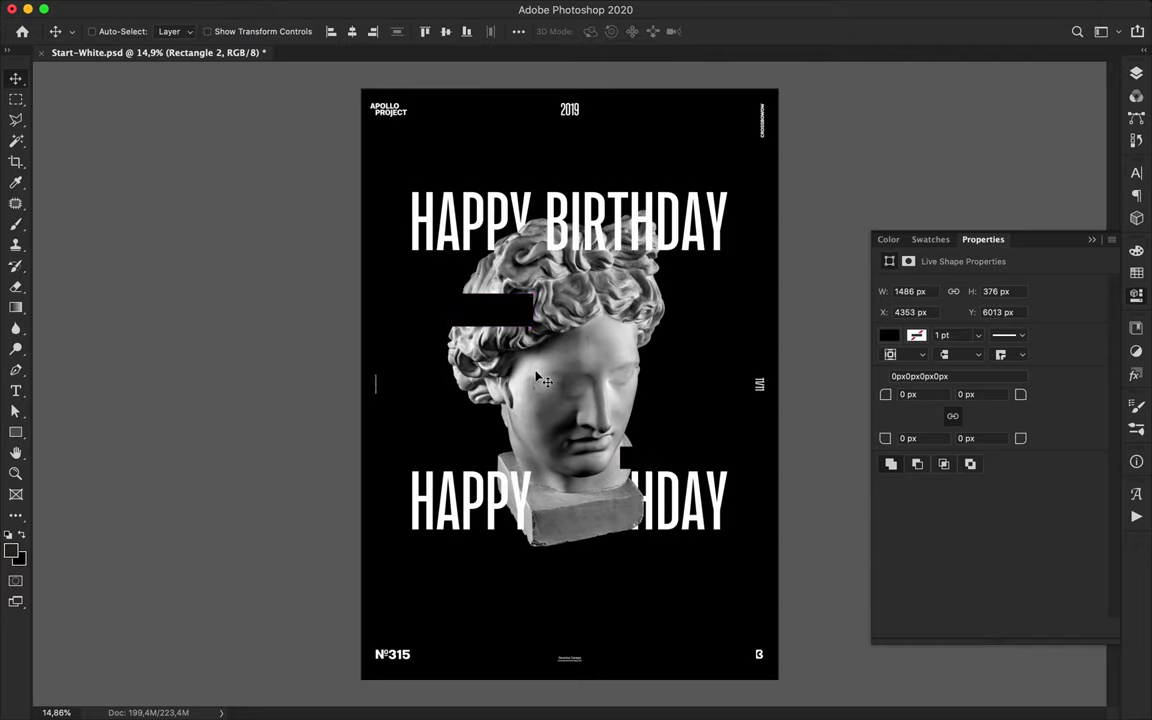
Draw a black circle about 427 px wide in the empty area left of the statue's neck.
{"action": "key", "text": "u"}
{"action": "left_click_drag", "start_coordinate": [428, 393], "coordinate": [460, 448]}
{"action": "key", "text": "super+z"}
{"action": "right_click", "coordinate": [19, 436]}
{"action": "left_click", "coordinate": [54, 461]}
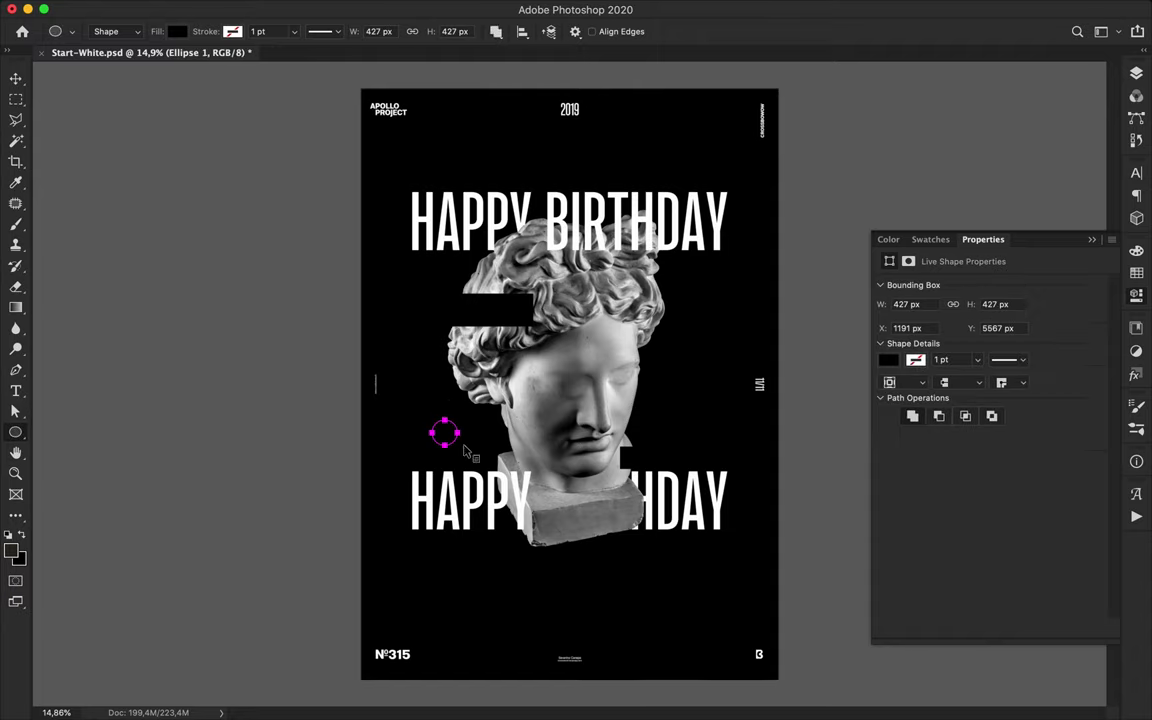
Fill the circle with a linear violet-pink to red-pink gradient from the Pinks presets.
{"action": "key", "text": "a"}
{"action": "left_click", "coordinate": [238, 31]}
{"action": "left_click", "coordinate": [210, 117]}
{"action": "left_click", "coordinate": [201, 63]}
{"action": "scroll", "coordinate": [244, 157], "scroll_direction": "up", "scroll_amount": 3}
{"action": "scroll", "coordinate": [244, 158], "scroll_direction": "down", "scroll_amount": 1}
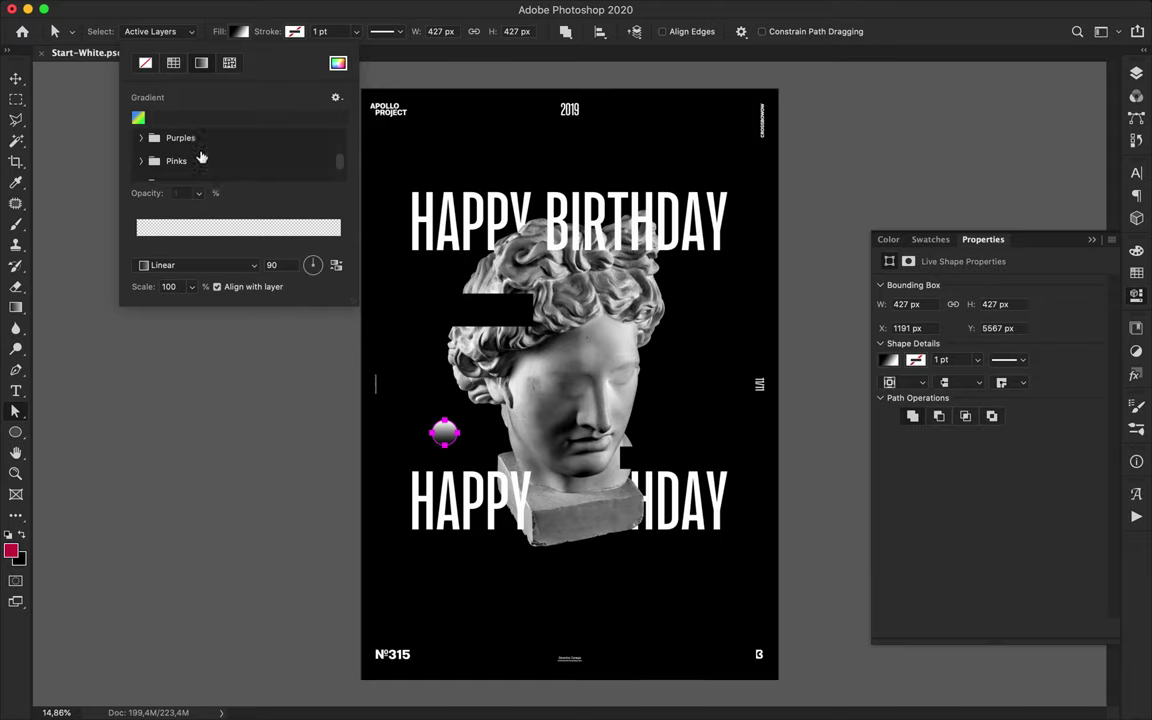
{"action": "left_click", "coordinate": [201, 159]}
{"action": "scroll", "coordinate": [226, 160], "scroll_direction": "down", "scroll_amount": 2}
{"action": "left_click", "coordinate": [250, 150]}
{"action": "left_click", "coordinate": [314, 167]}
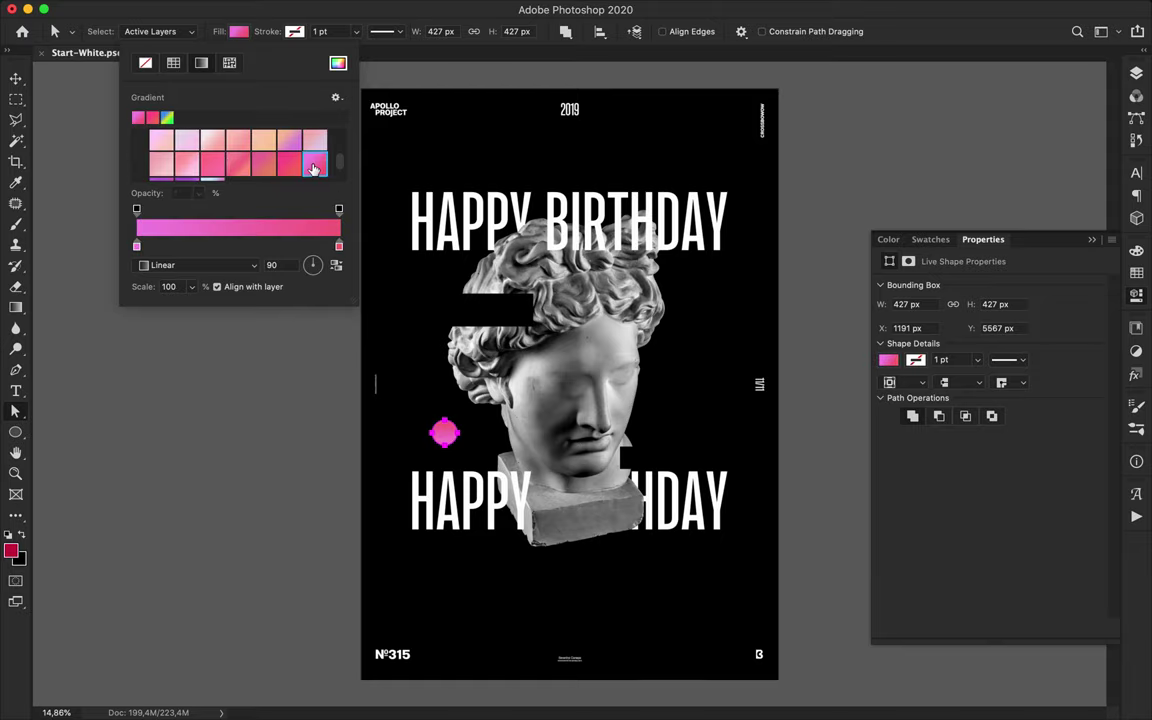
{"action": "left_click", "coordinate": [288, 399]}
{"action": "key", "text": "v"}
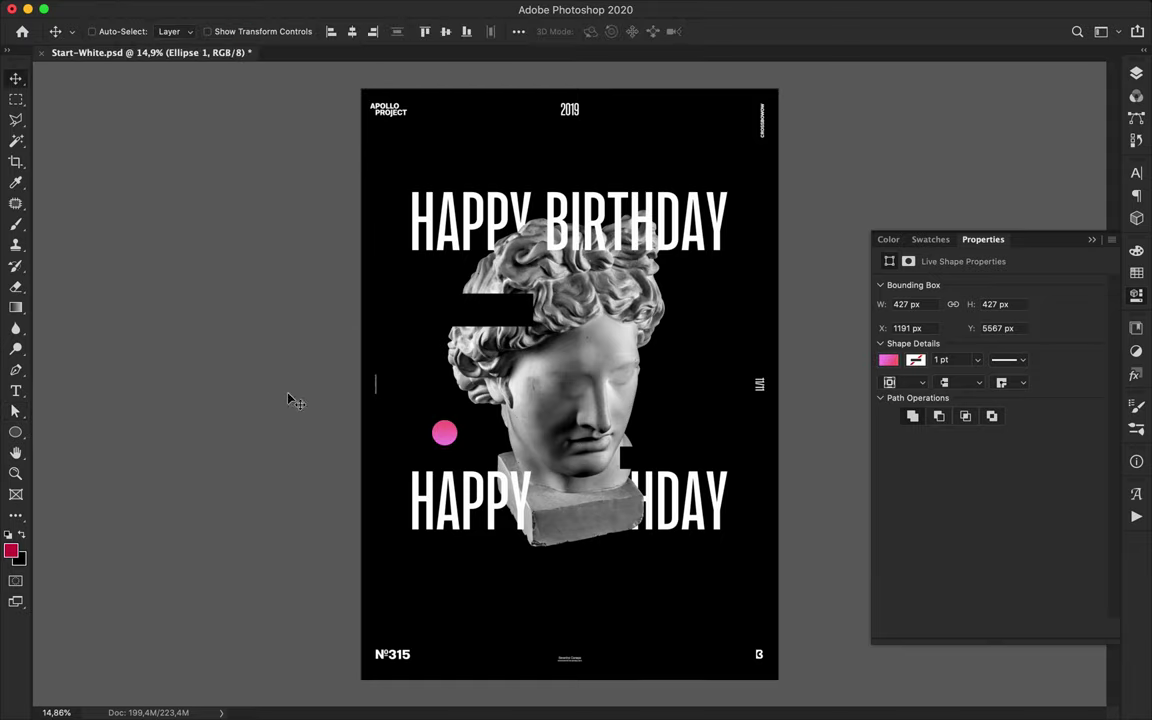
Try to warp the pink circle into a wide, wavy shape and undo the warp.
{"action": "key", "text": "ctrl+t"}
{"action": "right_click", "coordinate": [448, 436]}
{"action": "left_click", "coordinate": [430, 477]}
{"action": "scroll", "coordinate": [468, 450], "scroll_direction": "up", "scroll_amount": 5}
{"action": "scroll", "coordinate": [469, 449], "scroll_direction": "left", "scroll_amount": 3}
{"action": "scroll", "coordinate": [469, 449], "scroll_direction": "down", "scroll_amount": 1}
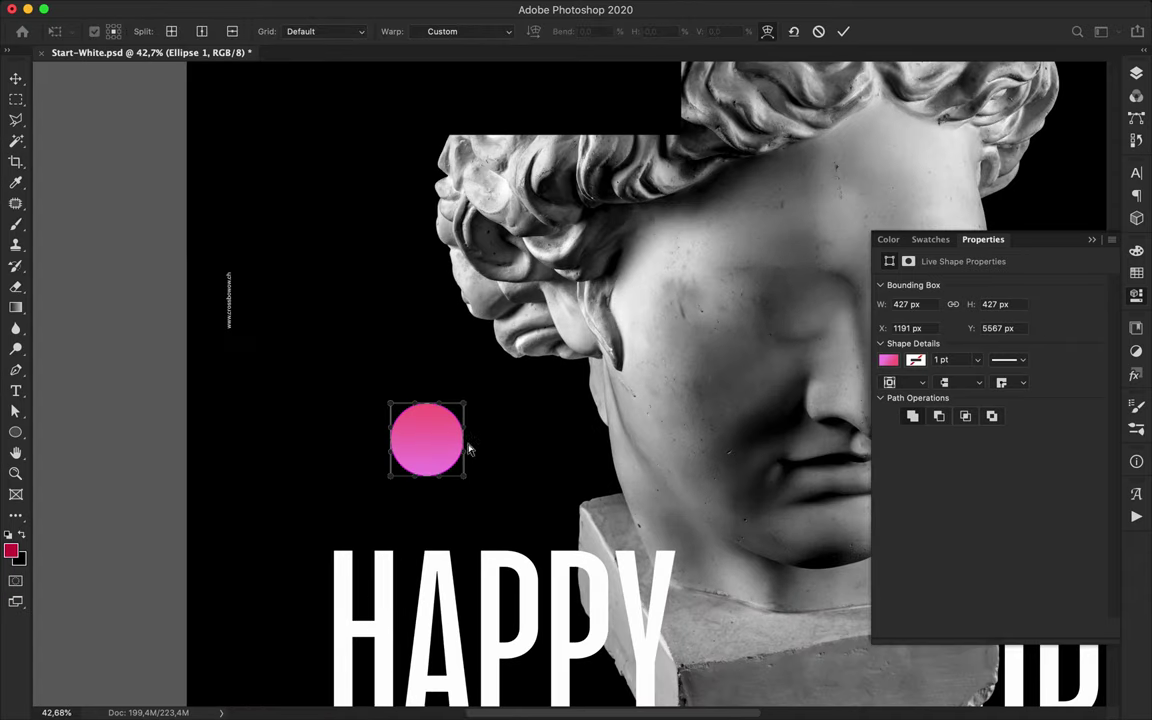
{"action": "left_click_drag", "start_coordinate": [460, 420], "coordinate": [494, 353]}
{"action": "left_click_drag", "start_coordinate": [429, 432], "coordinate": [521, 478]}
{"action": "mouse_move", "coordinate": [415, 404]}
{"action": "left_mouse_down"}
{"action": "mouse_move", "coordinate": [399, 467]}
{"action": "mouse_move", "coordinate": [449, 295]}
{"action": "mouse_move", "coordinate": [426, 411]}
{"action": "mouse_move", "coordinate": [428, 391]}
{"action": "left_mouse_up"}
{"action": "left_click_drag", "start_coordinate": [391, 429], "coordinate": [301, 255]}
{"action": "left_click_drag", "start_coordinate": [390, 476], "coordinate": [347, 469]}
{"action": "left_click_drag", "start_coordinate": [347, 446], "coordinate": [150, 422]}
{"action": "left_click_drag", "start_coordinate": [345, 392], "coordinate": [326, 290]}
{"action": "left_click_drag", "start_coordinate": [315, 373], "coordinate": [382, 439]}
{"action": "left_click_drag", "start_coordinate": [427, 529], "coordinate": [493, 355]}
{"action": "left_click_drag", "start_coordinate": [478, 437], "coordinate": [577, 431]}
{"action": "left_click_drag", "start_coordinate": [369, 305], "coordinate": [321, 317]}
{"action": "left_click_drag", "start_coordinate": [270, 218], "coordinate": [395, 321]}
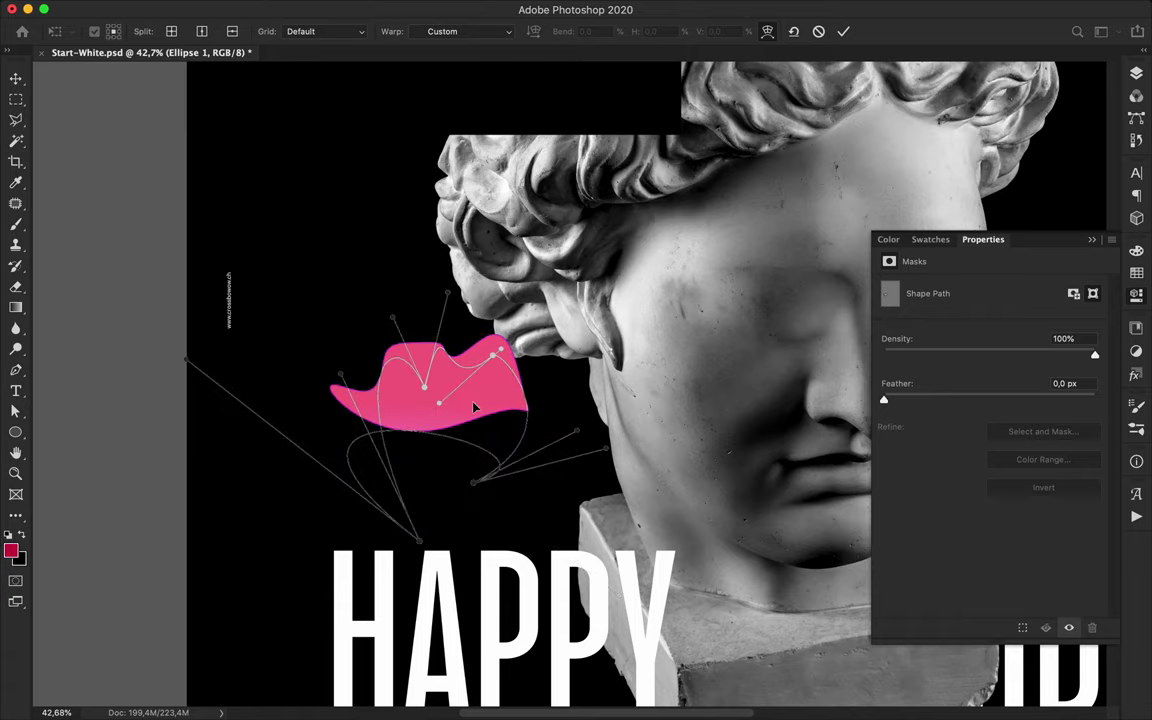
{"action": "key", "text": "Return"}
{"action": "key", "text": "super+z"}
Warp the pink circle into a small, irregular rounded blob.
{"action": "key", "text": "super+t"}
{"action": "right_click", "coordinate": [447, 434]}
{"action": "left_click", "coordinate": [466, 527]}
{"action": "left_click_drag", "start_coordinate": [433, 475], "coordinate": [426, 436]}
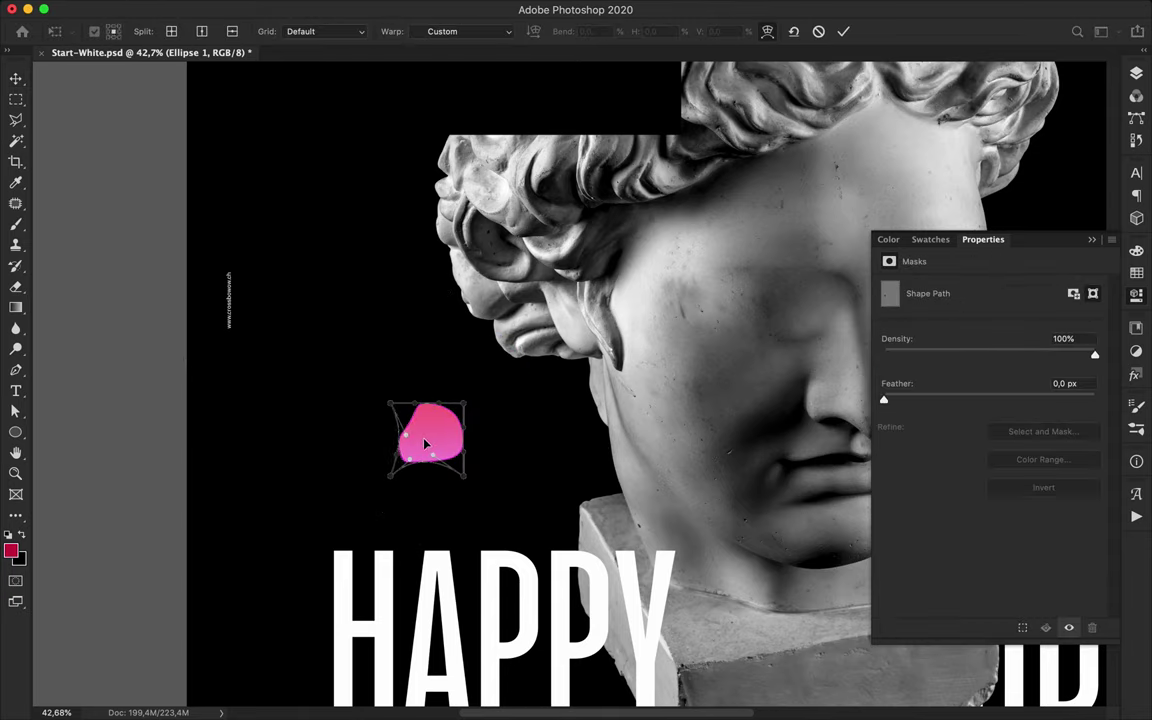
{"action": "key", "text": "Return"}
Move the pink blob slightly towards the statue and place its layer above the upper heading layer.
{"action": "left_click", "coordinate": [1136, 73]}
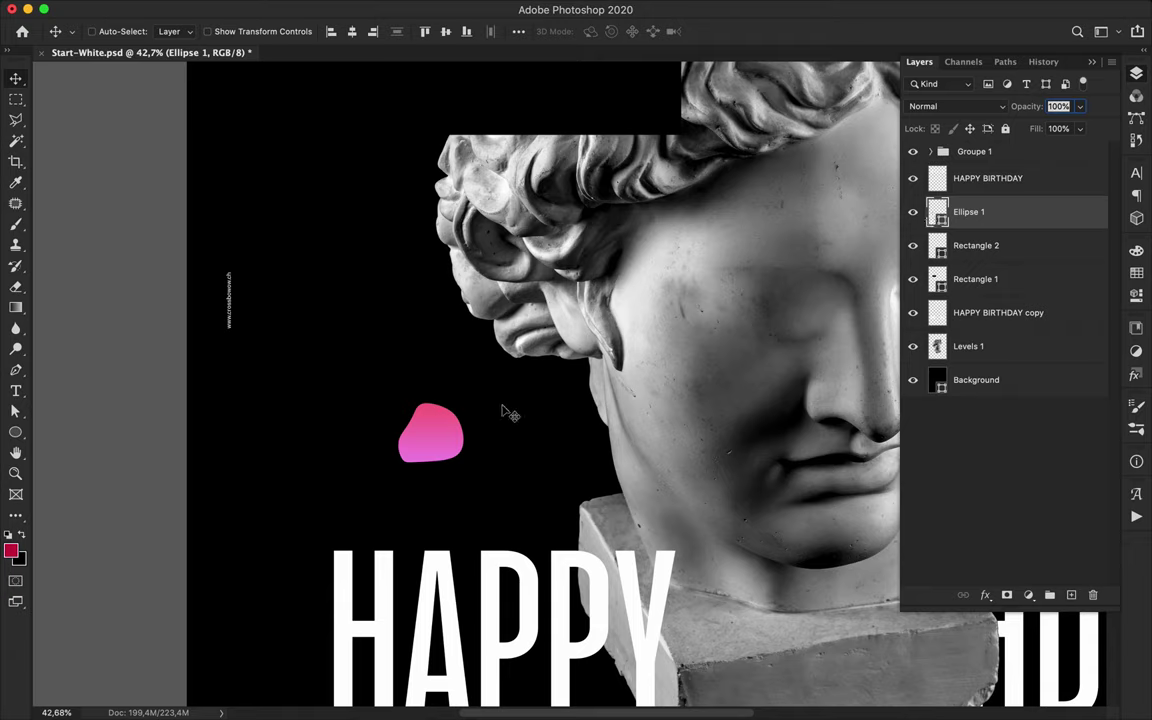
{"action": "left_click_drag", "start_coordinate": [434, 448], "coordinate": [490, 445]}
{"action": "left_click", "coordinate": [991, 233]}
{"action": "left_click_drag", "start_coordinate": [968, 212], "coordinate": [985, 172]}
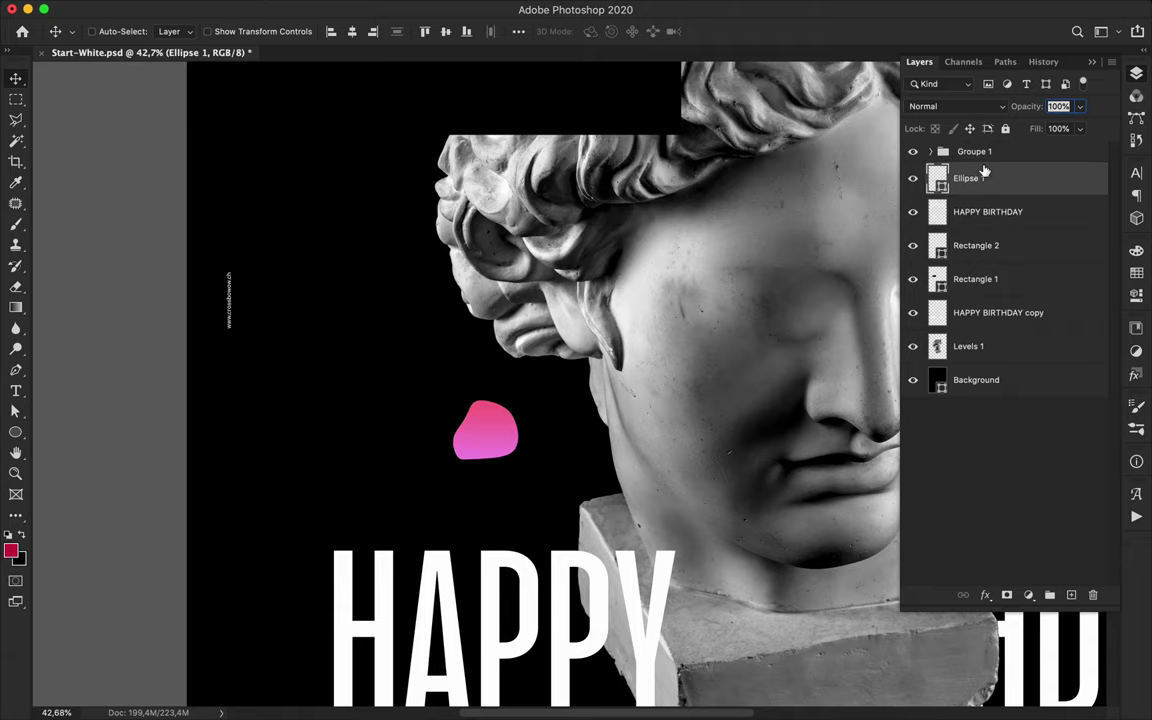
Duplicate the blob layer and apply a Gaussian Blur of 135.4 px to the copy as a smart object.
{"action": "key", "text": "super+j"}
{"action": "left_click", "coordinate": [992, 106]}
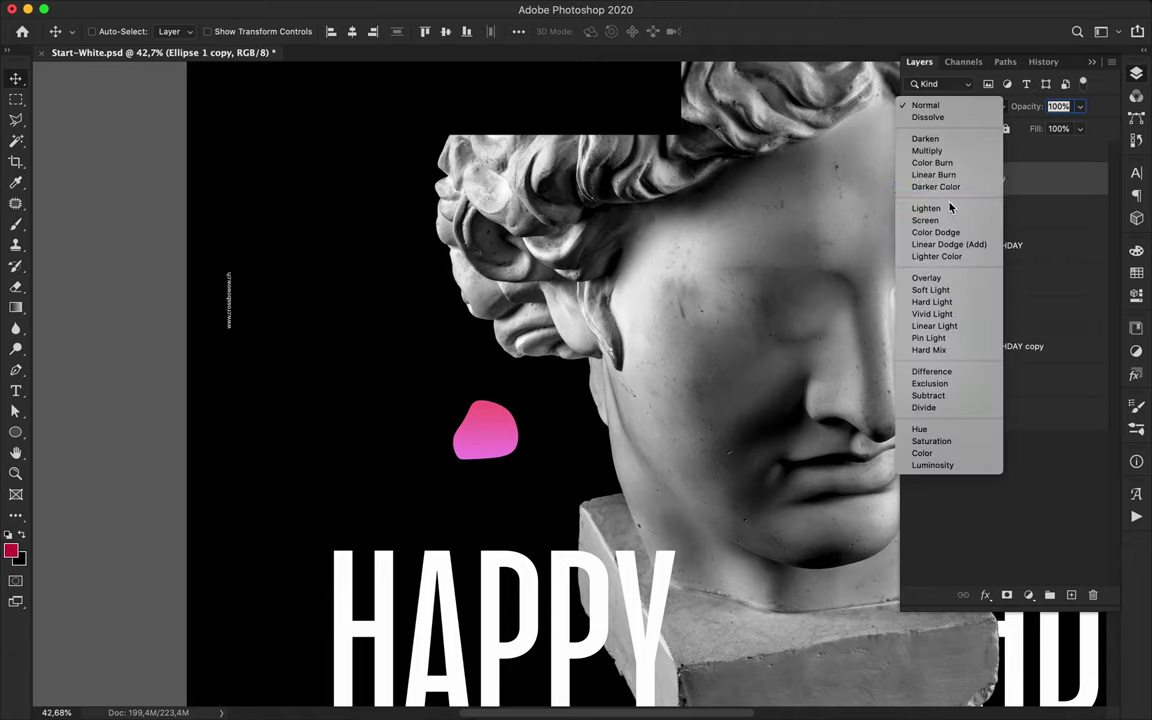
{"action": "left_click", "coordinate": [498, 5]}
{"action": "left_click", "coordinate": [376, 8]}
{"action": "mouse_move", "coordinate": [424, 202]}
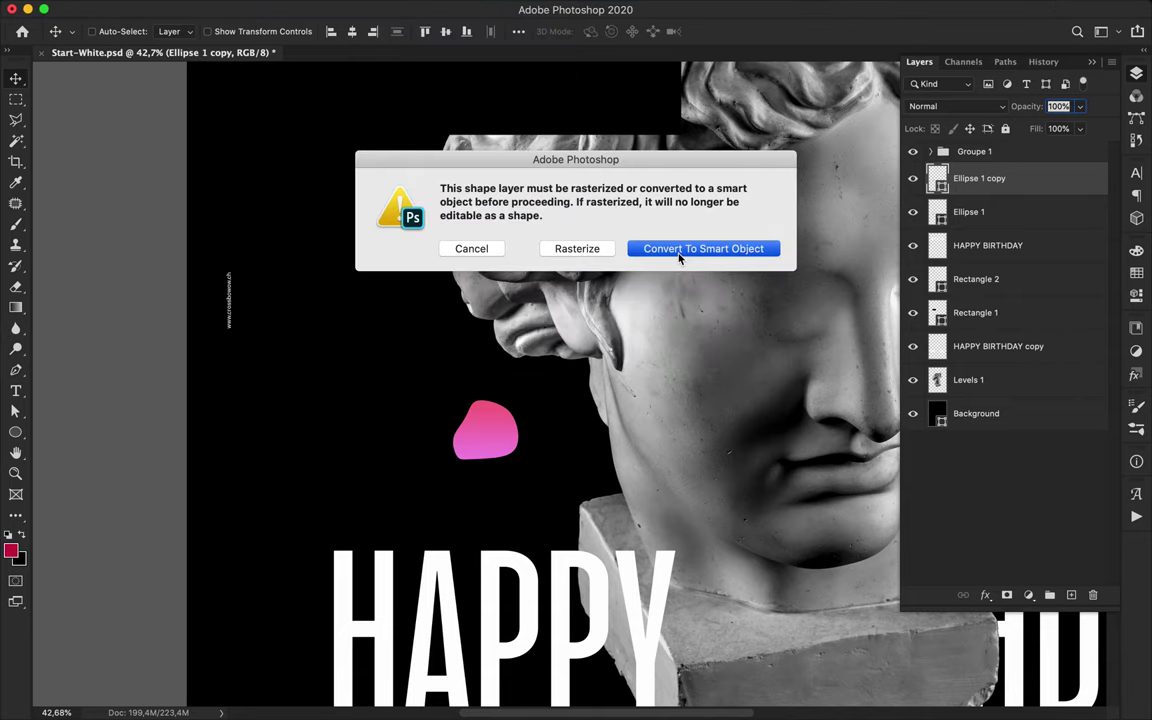
{"action": "left_click", "coordinate": [679, 258]}
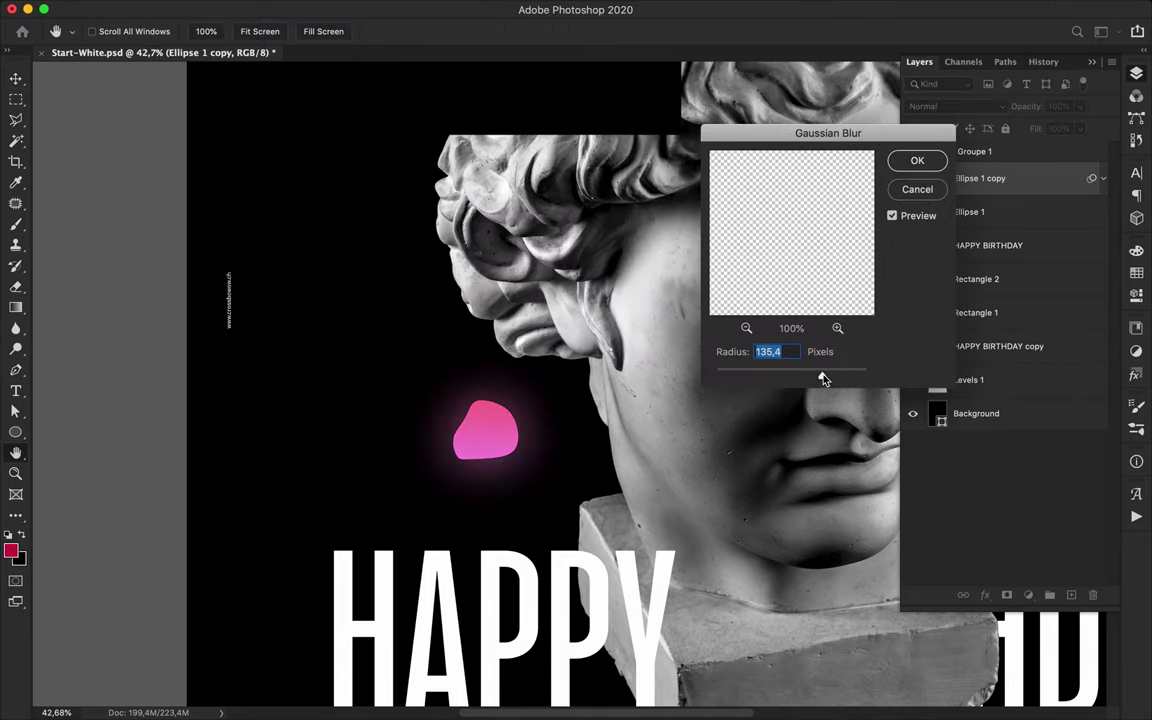
{"action": "key", "text": "Return"}
Set the blurred copy to Color Dodge, and add a sharp blob copy above it in Color Burn mode.
{"action": "left_click", "coordinate": [950, 106]}
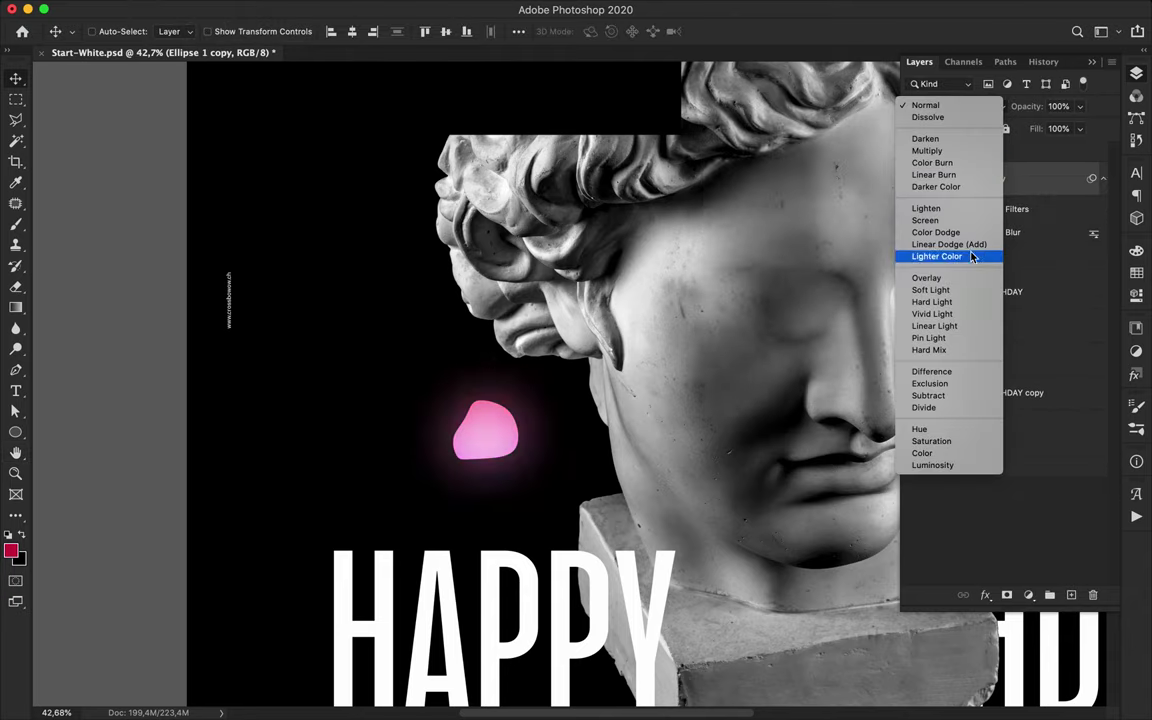
{"action": "left_click", "coordinate": [955, 232]}
{"action": "mouse_move", "coordinate": [960, 258]}
{"action": "left_mouse_down"}
{"action": "mouse_move", "coordinate": [988, 217]}
{"action": "mouse_move", "coordinate": [972, 176]}
{"action": "left_mouse_up"}
{"action": "left_click", "coordinate": [960, 106]}
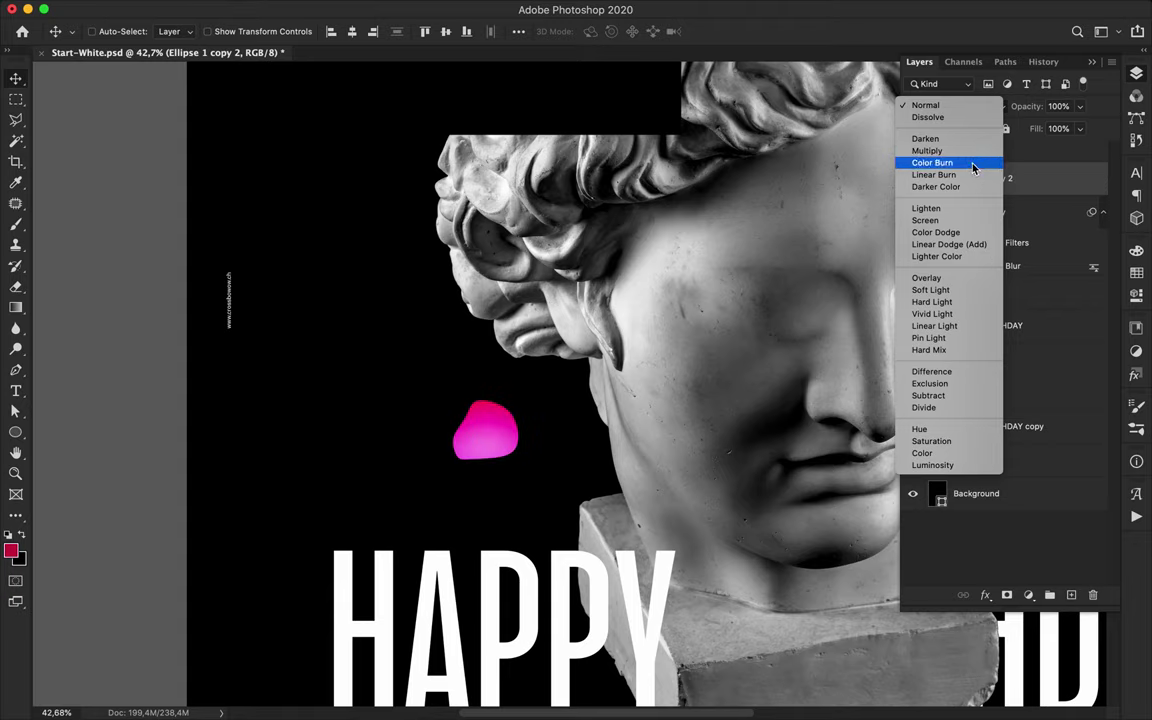
{"action": "left_click", "coordinate": [973, 164]}
Duplicate the blurred blob to the top of the blob layers in Pin Light mode and place a copy of it below the original blob.
{"action": "left_click", "coordinate": [1104, 212]}
{"action": "left_click_drag", "start_coordinate": [1023, 212], "coordinate": [1014, 169]}
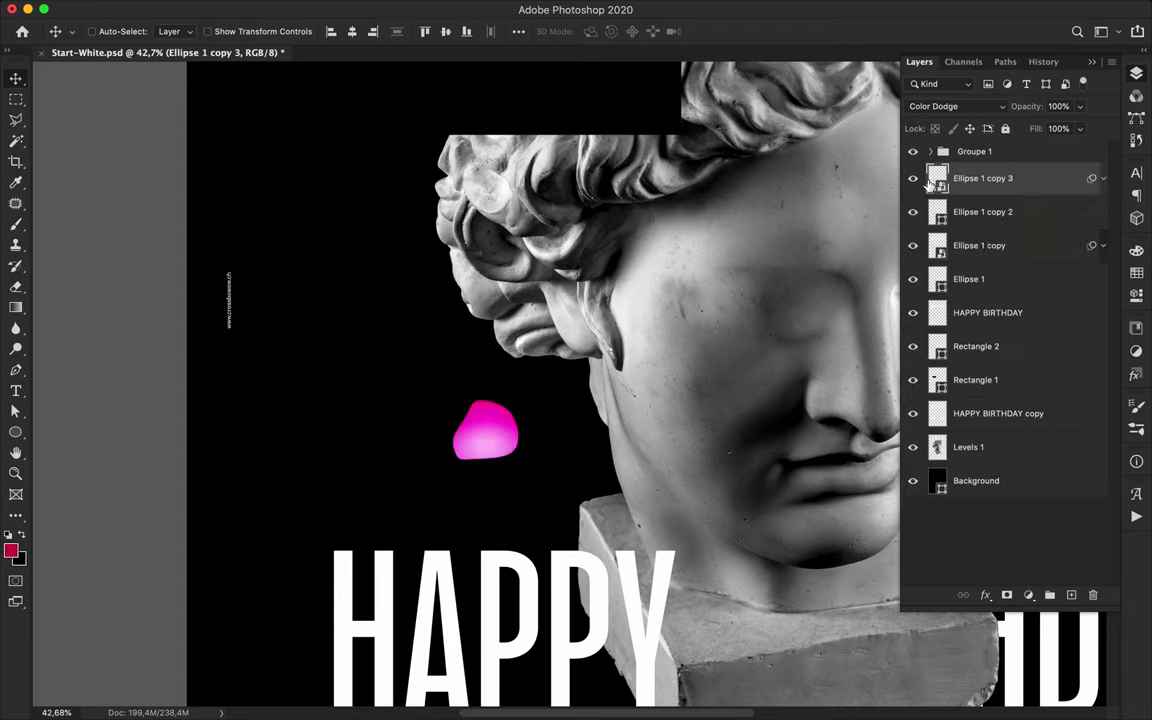
{"action": "left_click", "coordinate": [955, 106]}
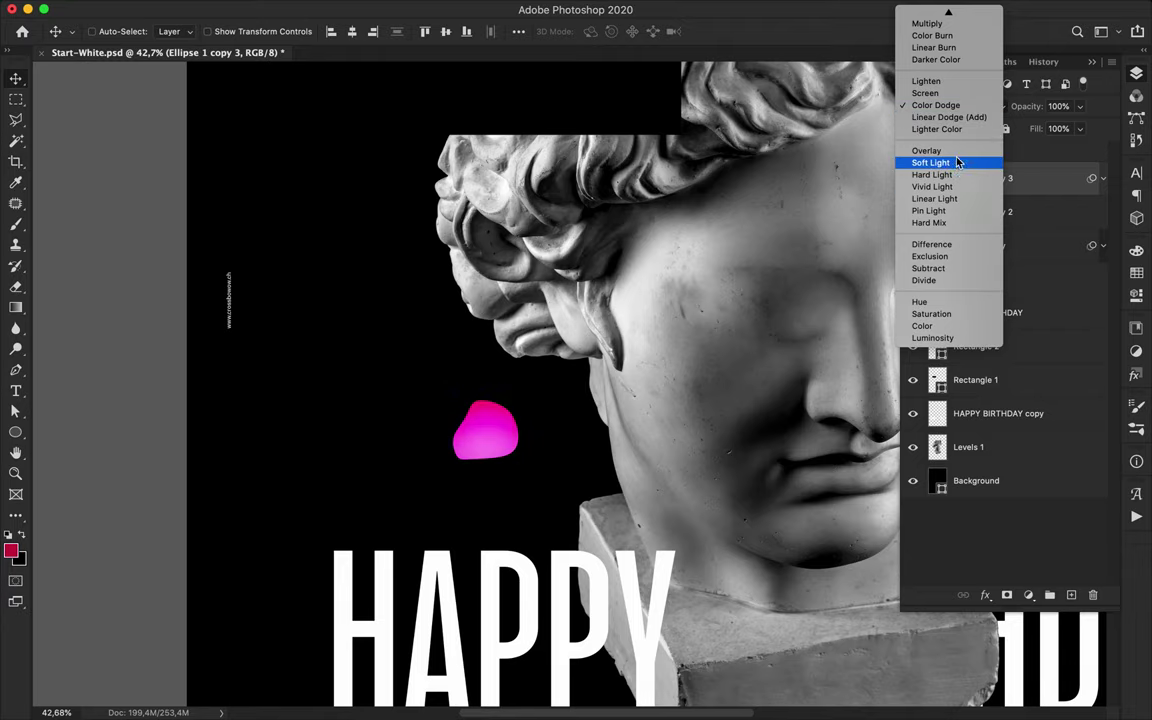
{"action": "left_click", "coordinate": [951, 216]}
{"action": "scroll", "coordinate": [690, 320], "scroll_direction": "down", "scroll_amount": 1}
{"action": "left_click_drag", "start_coordinate": [985, 181], "coordinate": [997, 268]}
Duplicate the original blob layer and apply a Gaussian Blur of 41.6 px to the copy as a smart object.
{"action": "left_click", "coordinate": [977, 288]}
{"action": "mouse_move", "coordinate": [313, 4]}
{"action": "left_click", "coordinate": [374, 8]}
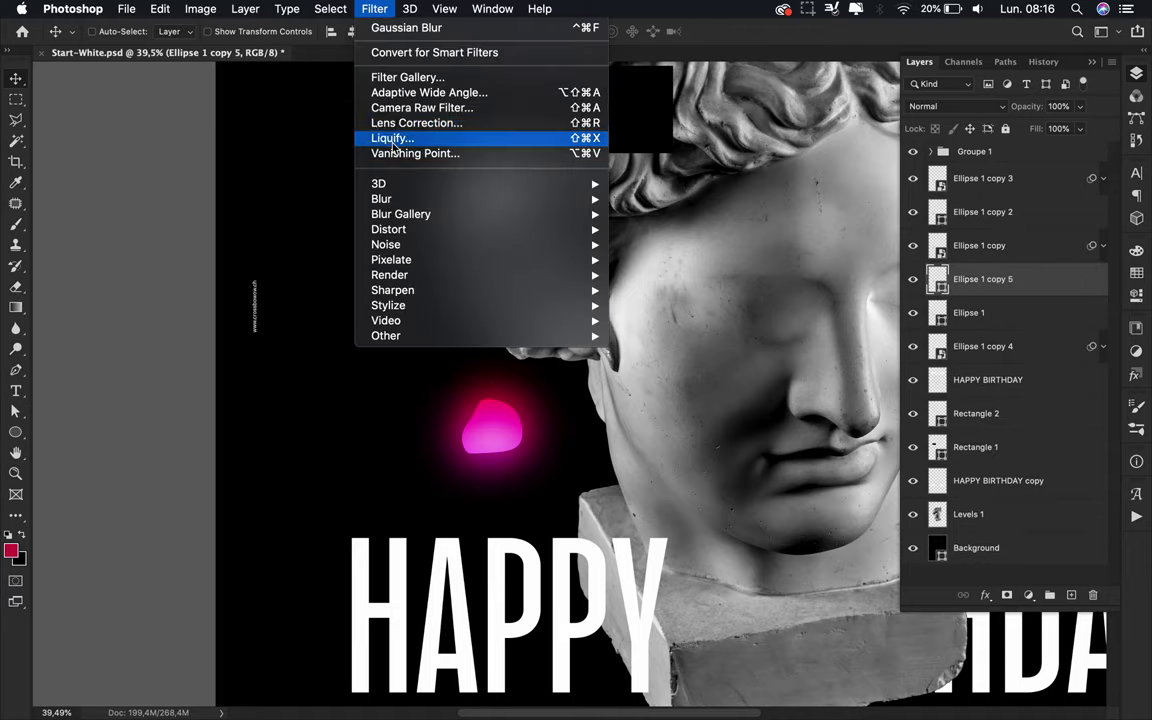
{"action": "mouse_move", "coordinate": [540, 199]}
{"action": "left_click", "coordinate": [665, 259]}
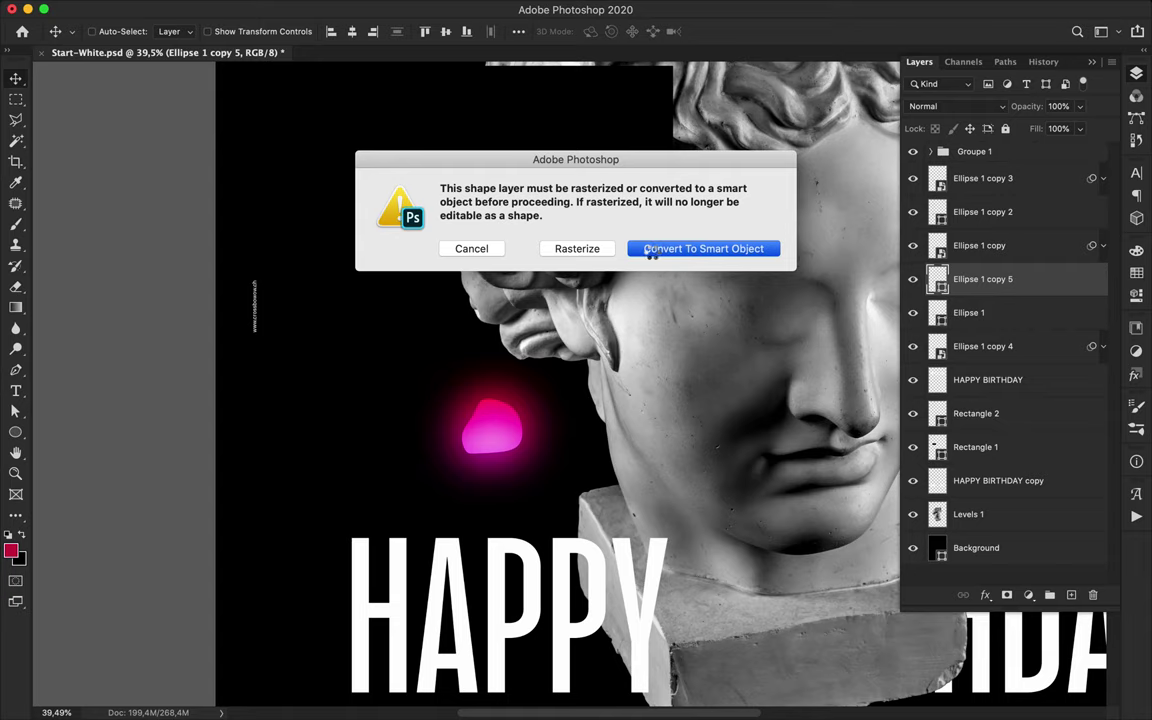
{"action": "left_click", "coordinate": [595, 248]}
{"action": "left_click_drag", "start_coordinate": [821, 372], "coordinate": [783, 379]}
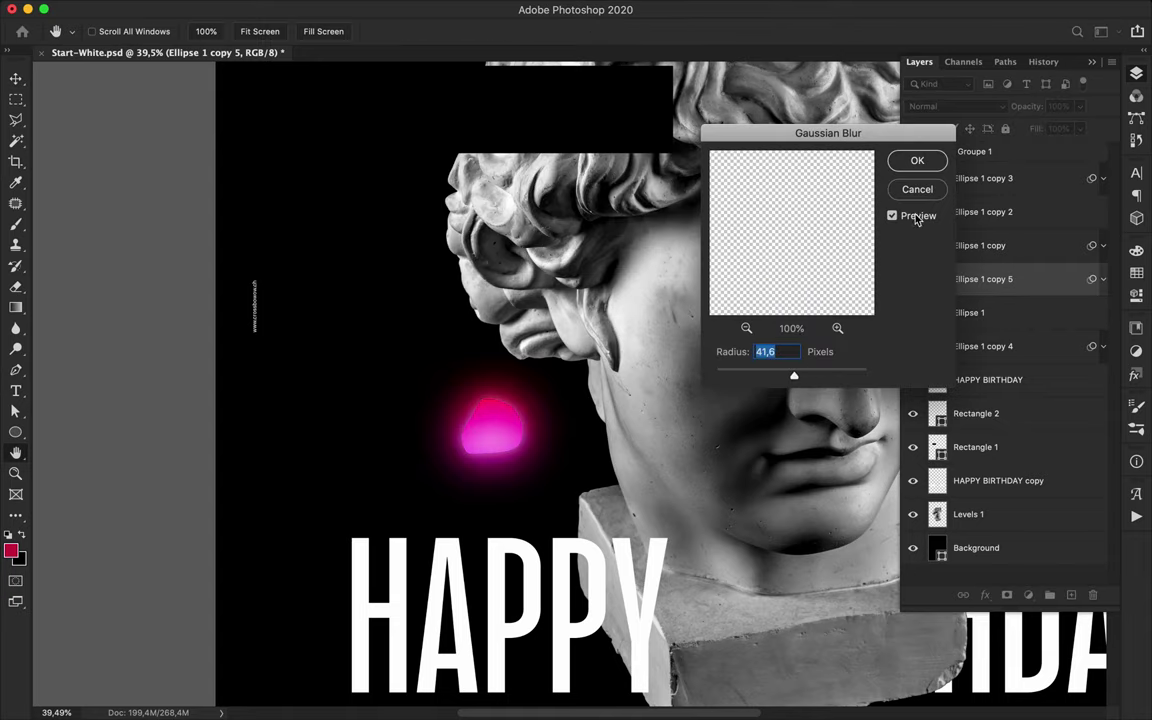
{"action": "left_click", "coordinate": [908, 162]}
Set the newly blurred blob copy to Linear Burn and move its layer below the original blob.
{"action": "left_click", "coordinate": [985, 106]}
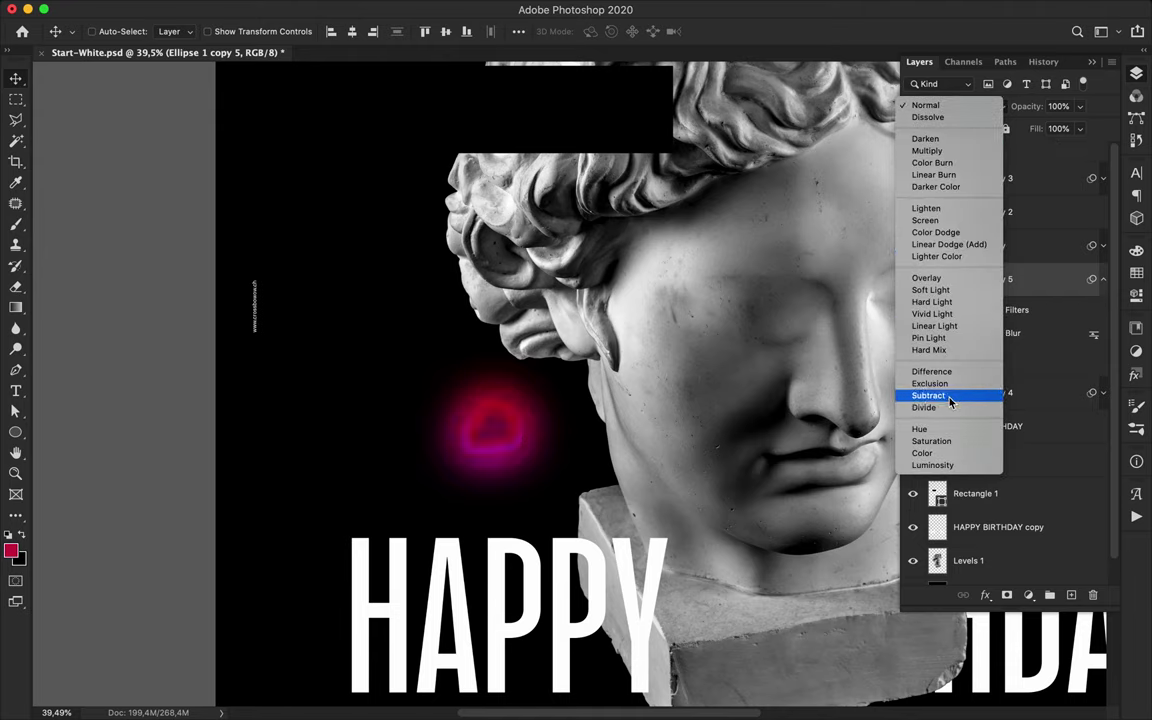
{"action": "left_click", "coordinate": [933, 174]}
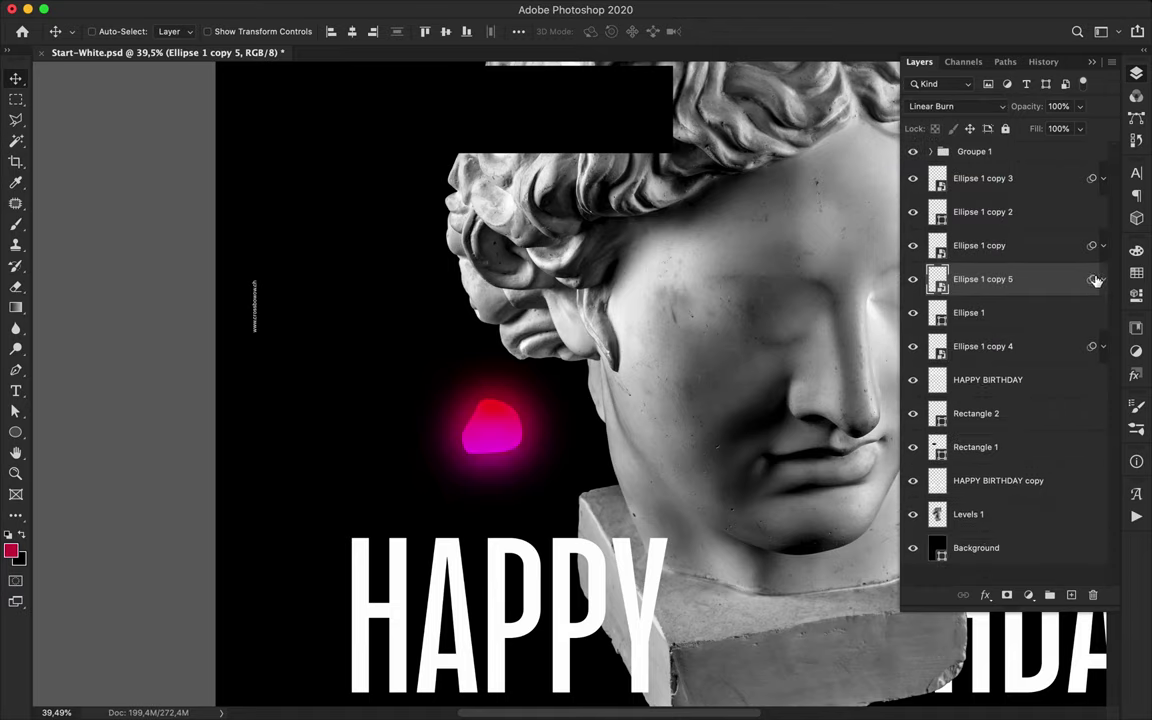
{"action": "left_click_drag", "start_coordinate": [1104, 282], "coordinate": [1040, 330]}
Group all the pink blob layers together.
{"action": "scroll", "coordinate": [600, 400], "scroll_direction": "down", "scroll_amount": 5}
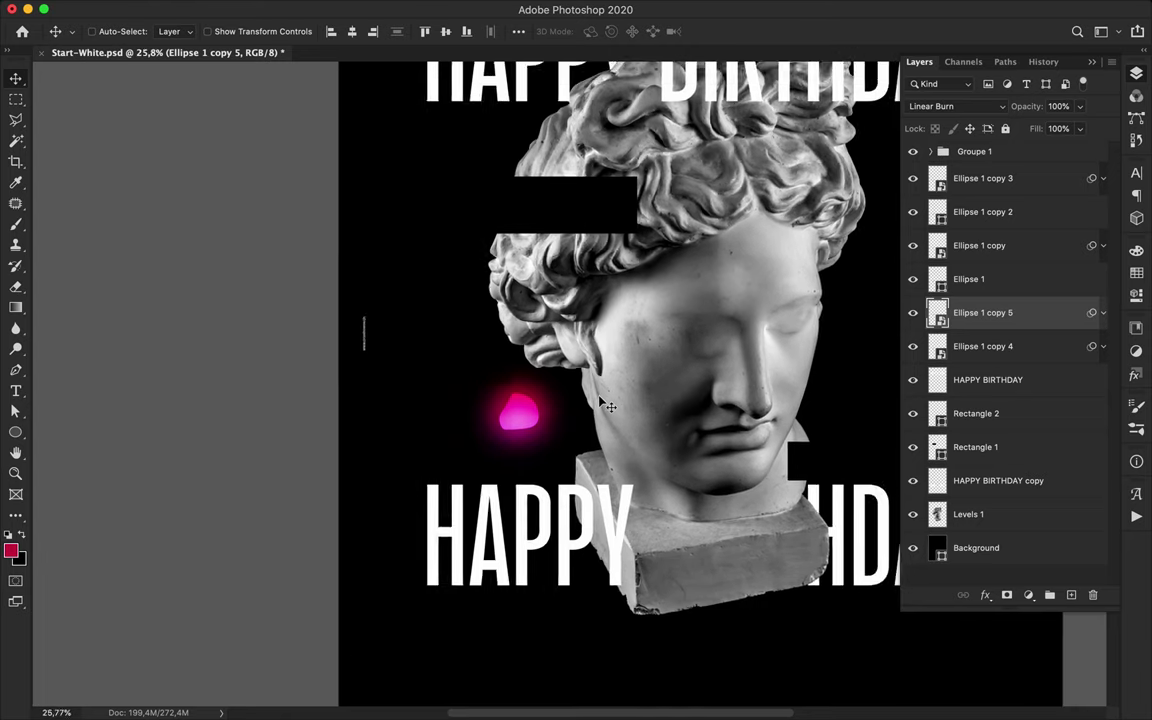
{"action": "left_click", "coordinate": [1025, 348]}
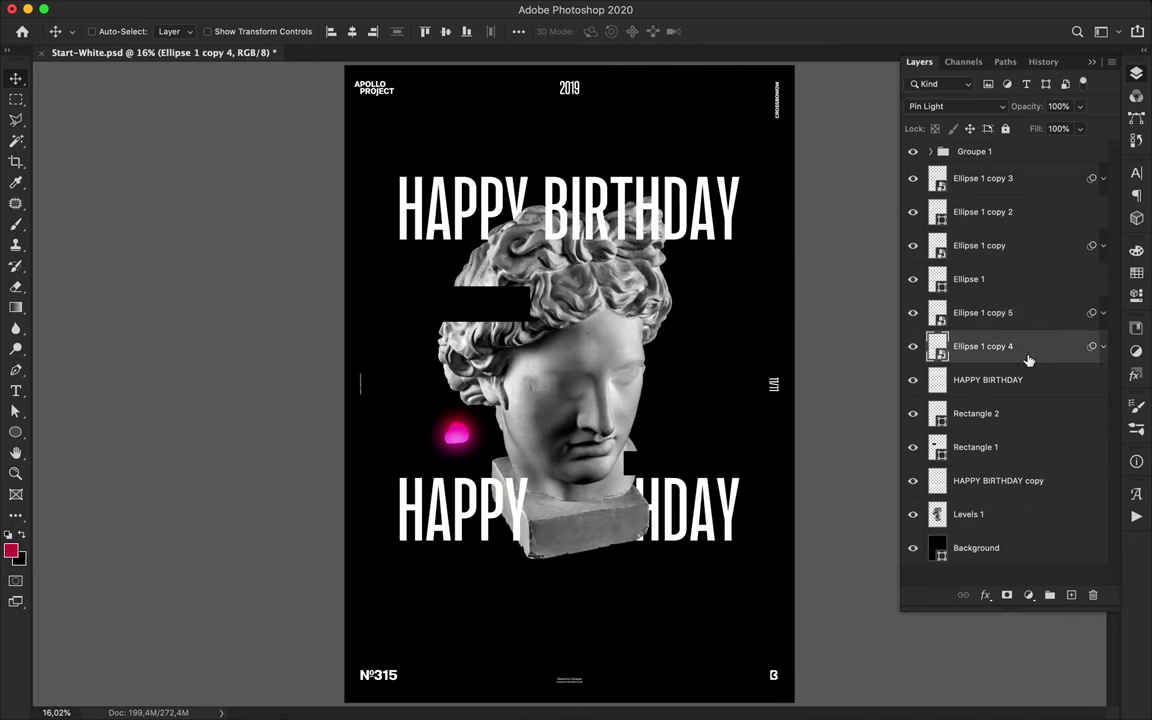
{"action": "left_click", "coordinate": [985, 178], "text": "shift"}
{"action": "key", "text": "ctrl+g"}
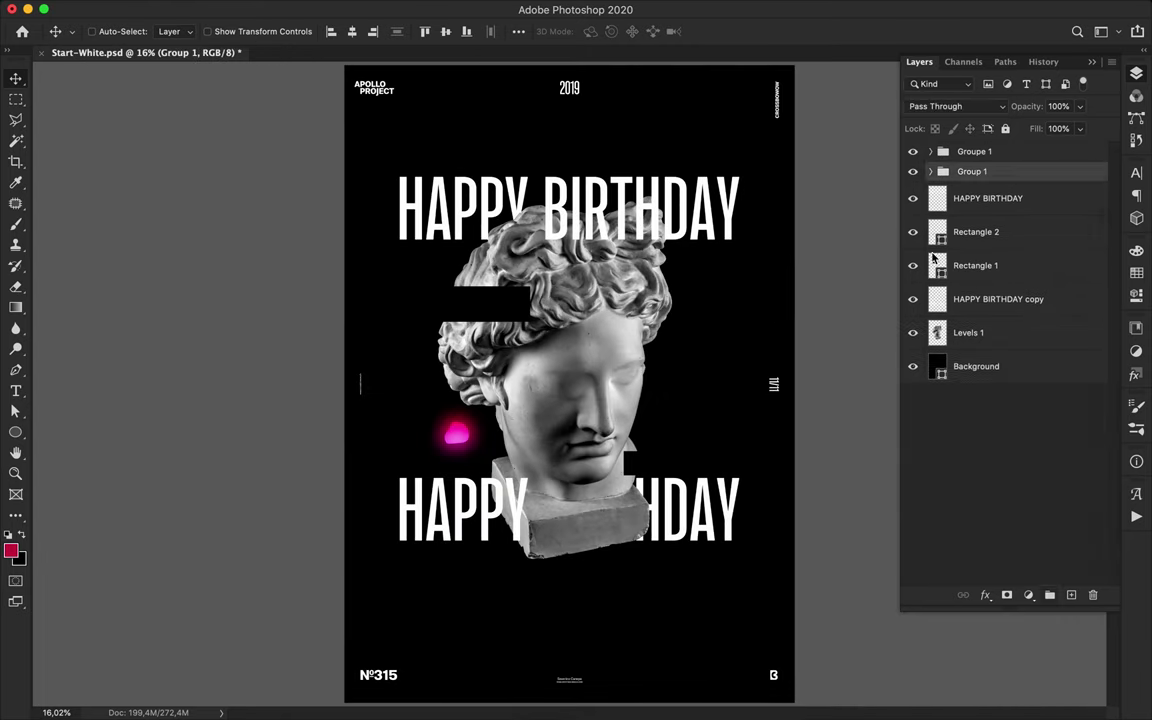
Draw a circle about 306 px wide right of the statue's hair and fill it with a linear cyan-to-blue gradient from the Blues presets.
{"action": "key", "text": "u"}
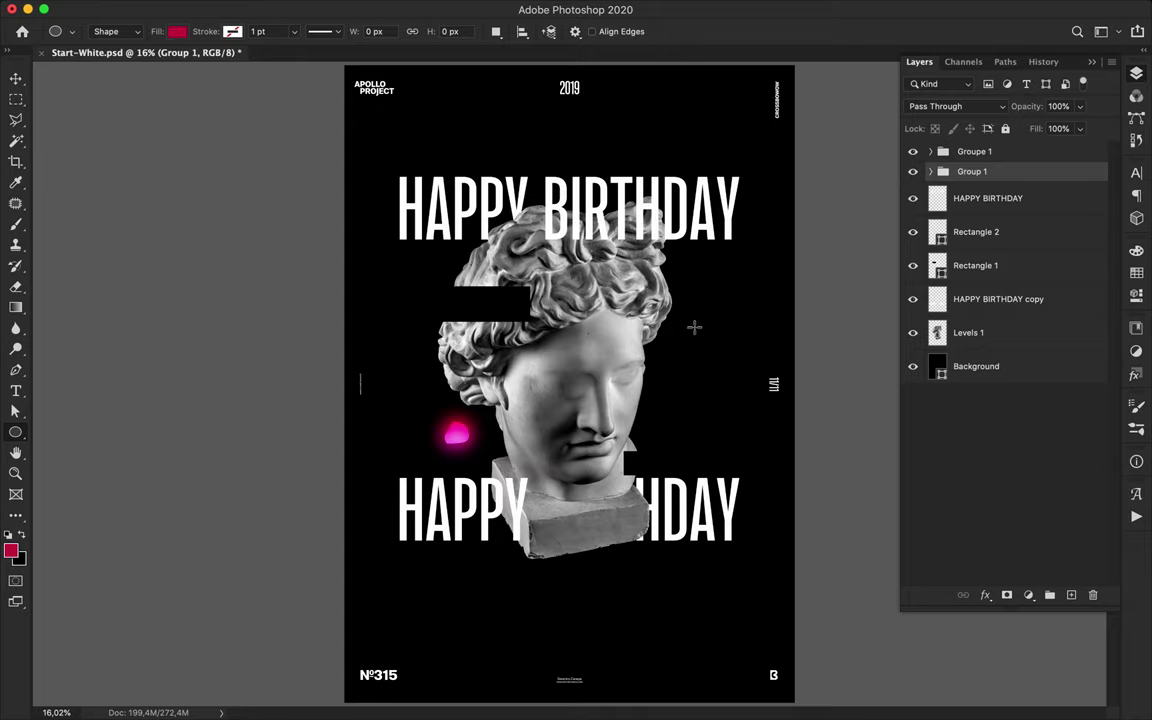
{"action": "left_click_drag", "start_coordinate": [714, 355], "coordinate": [716, 358]}
{"action": "left_click", "coordinate": [177, 31]}
{"action": "left_click", "coordinate": [139, 63]}
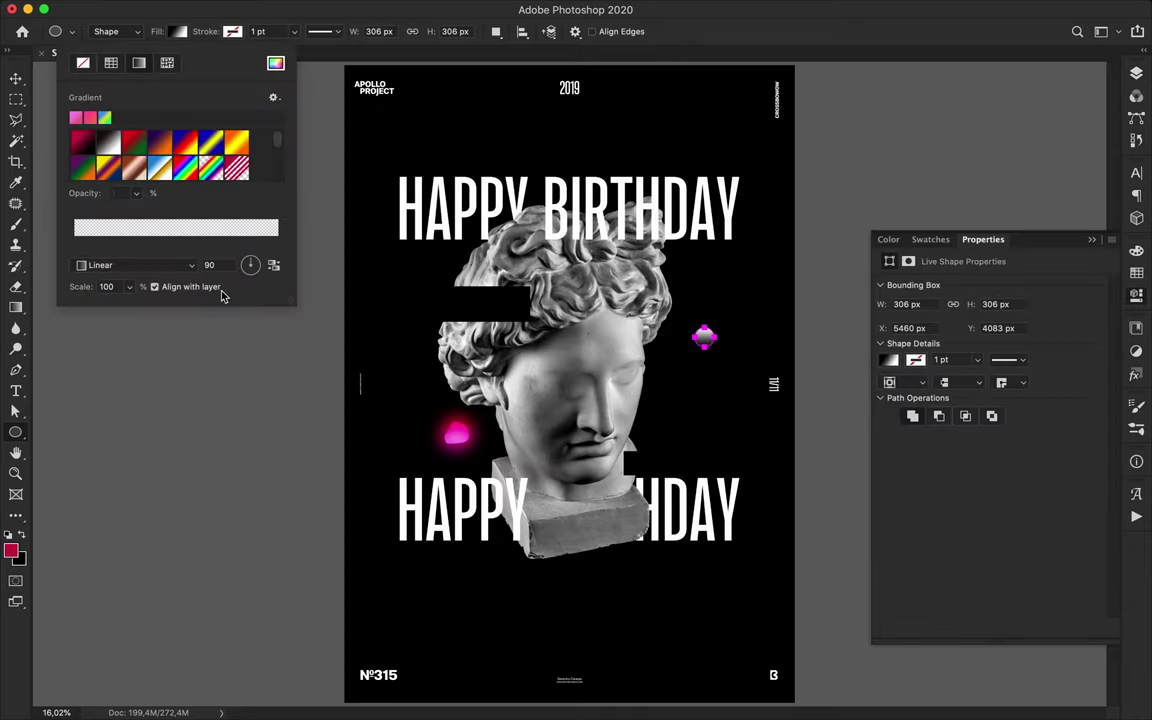
{"action": "scroll", "coordinate": [221, 260], "scroll_direction": "down", "scroll_amount": 10}
{"action": "scroll", "coordinate": [221, 260], "scroll_direction": "up", "scroll_amount": 2}
{"action": "left_click", "coordinate": [80, 168]}
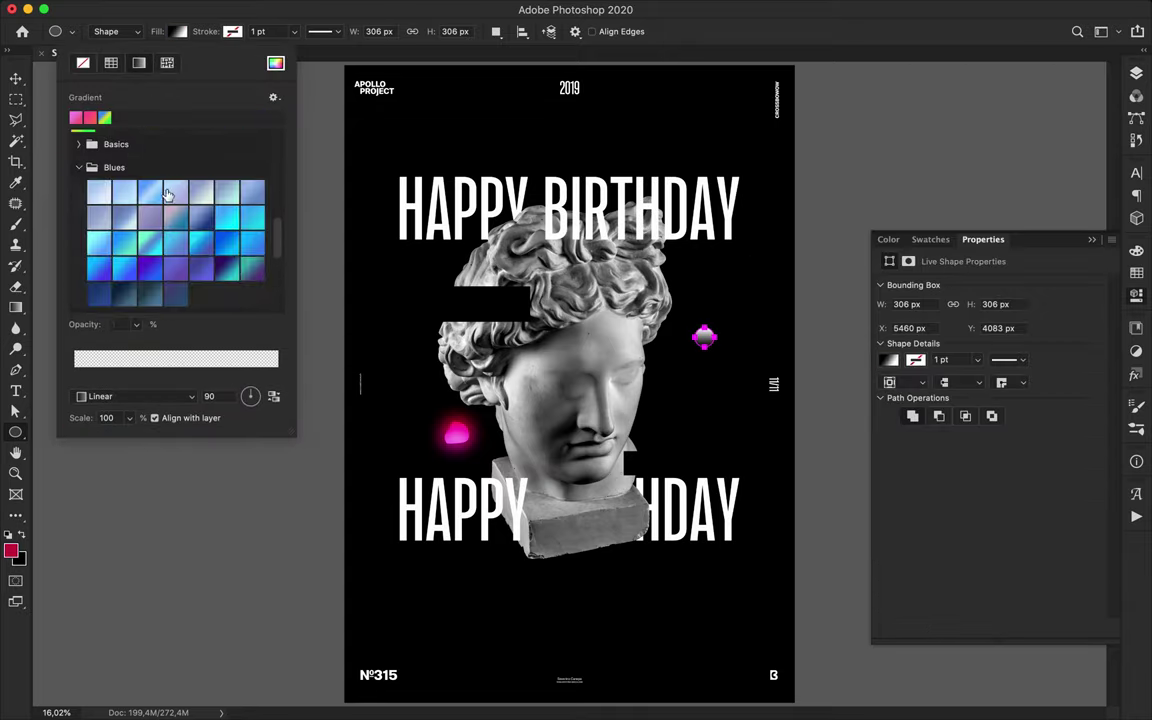
{"action": "left_click", "coordinate": [125, 271]}
{"action": "key", "text": "Return"}
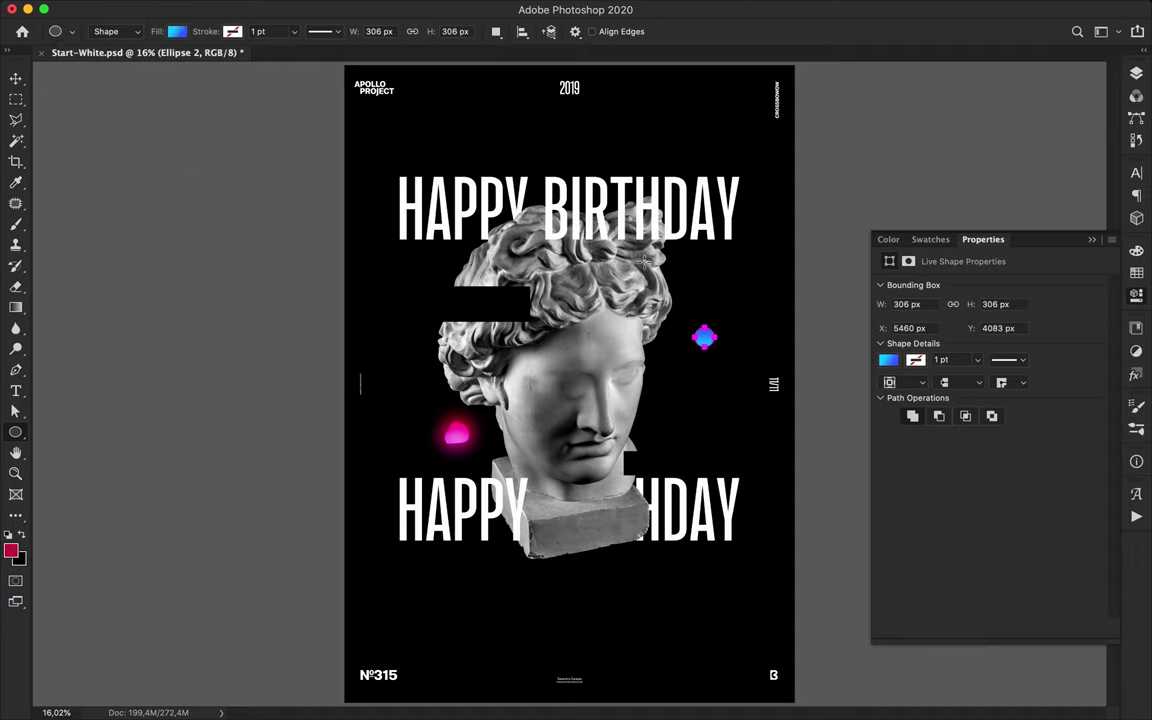
Warp the blue circle into an irregular blob with a wavy lower edge.
{"action": "scroll", "coordinate": [643, 262], "scroll_direction": "up", "scroll_amount": 5}
{"action": "key", "text": "super+t"}
{"action": "right_click", "coordinate": [421, 281]}
{"action": "left_click", "coordinate": [478, 376]}
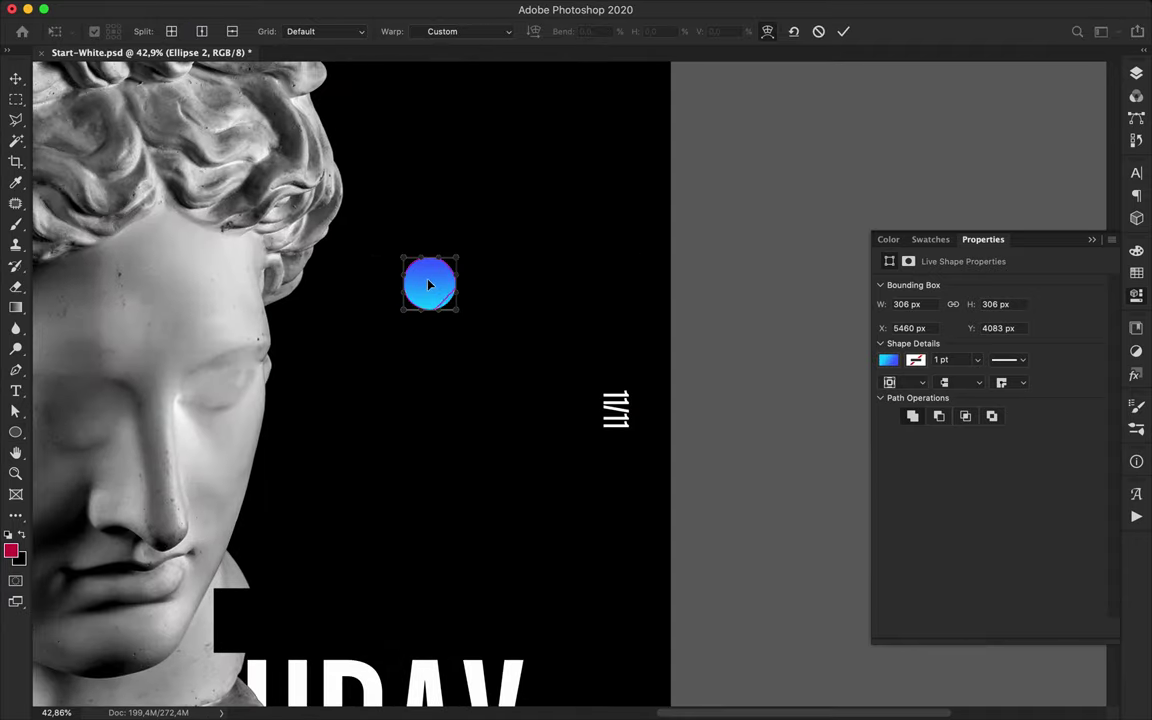
{"action": "left_click_drag", "start_coordinate": [400, 268], "coordinate": [417, 300]}
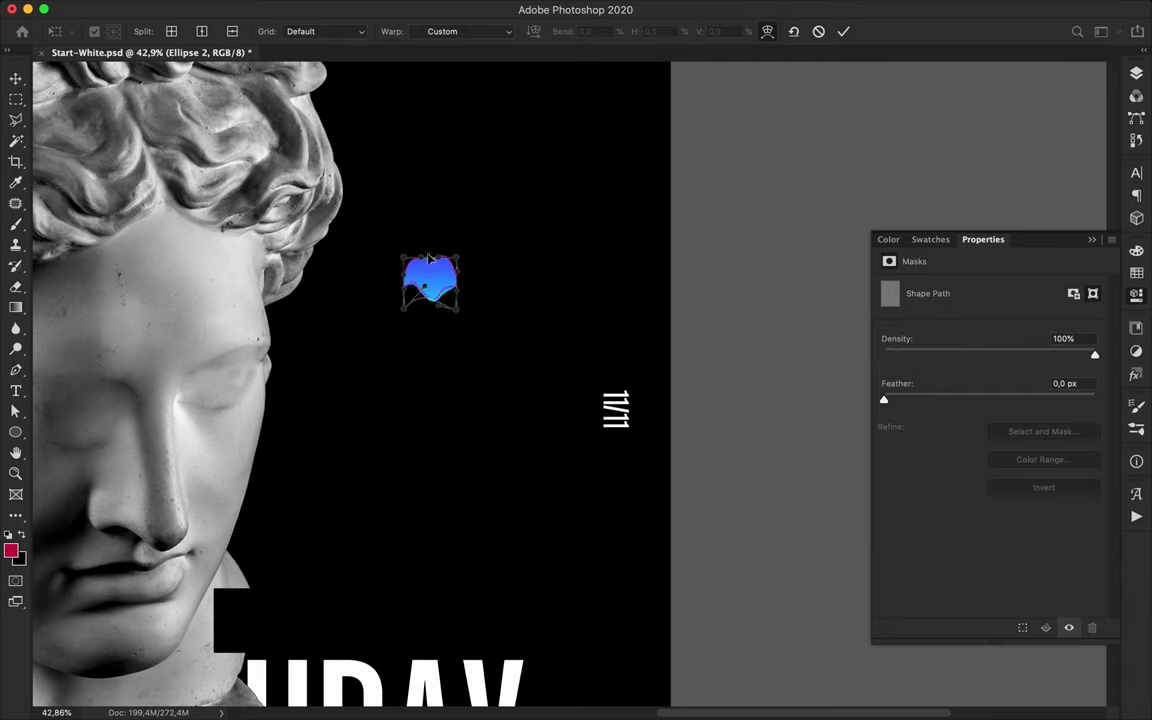
{"action": "key", "text": "Return"}
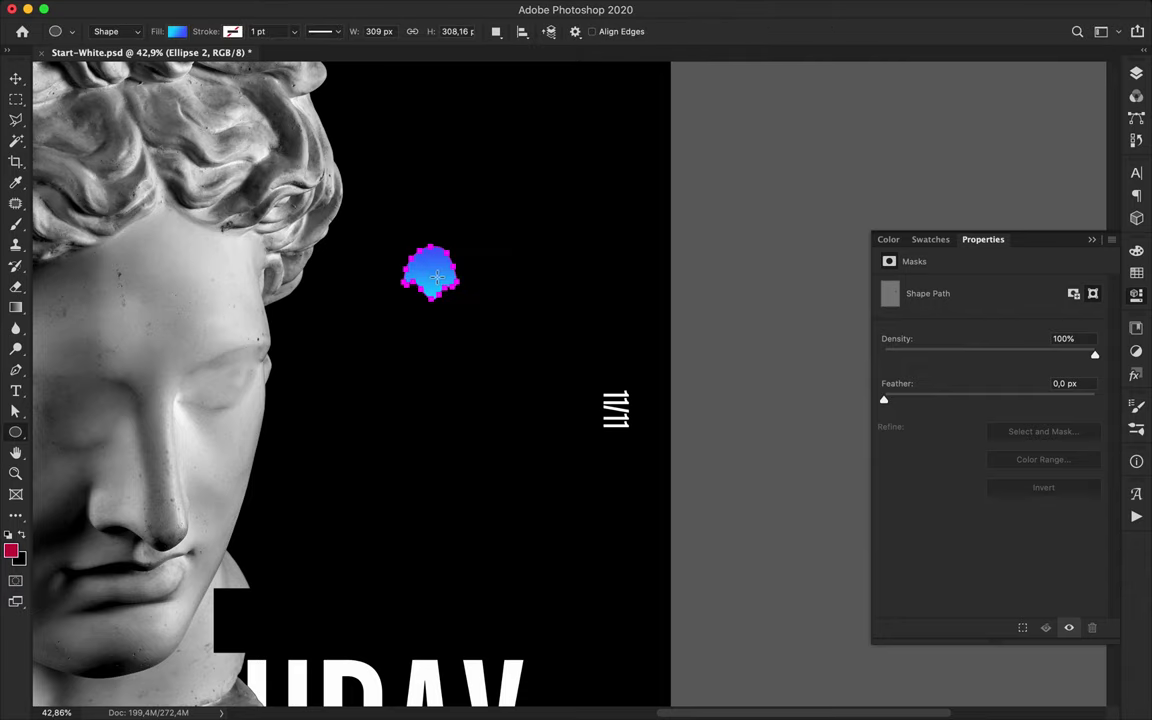
Duplicate the blue blob layer and apply a Gaussian Blur to the copy as a smart filter to create a soft glow.
{"action": "key", "text": "v"}
{"action": "left_click", "coordinate": [1137, 74]}
{"action": "key", "text": "super+j"}
{"action": "left_click", "coordinate": [374, 8]}
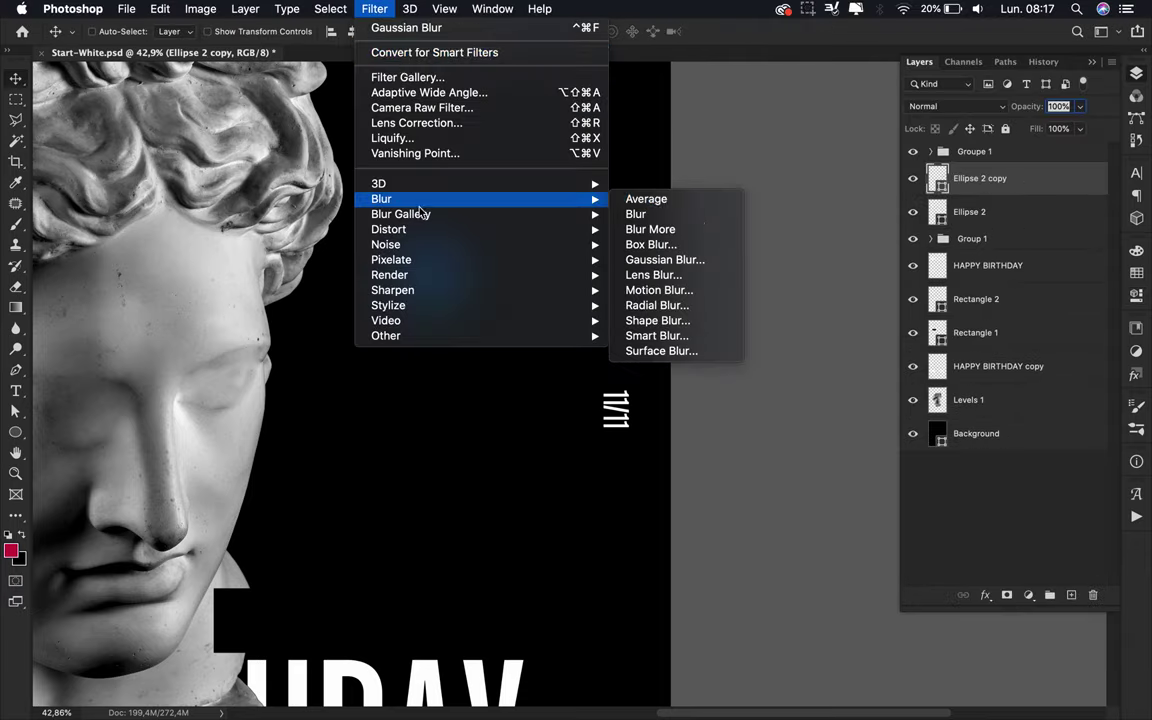
{"action": "mouse_move", "coordinate": [532, 220]}
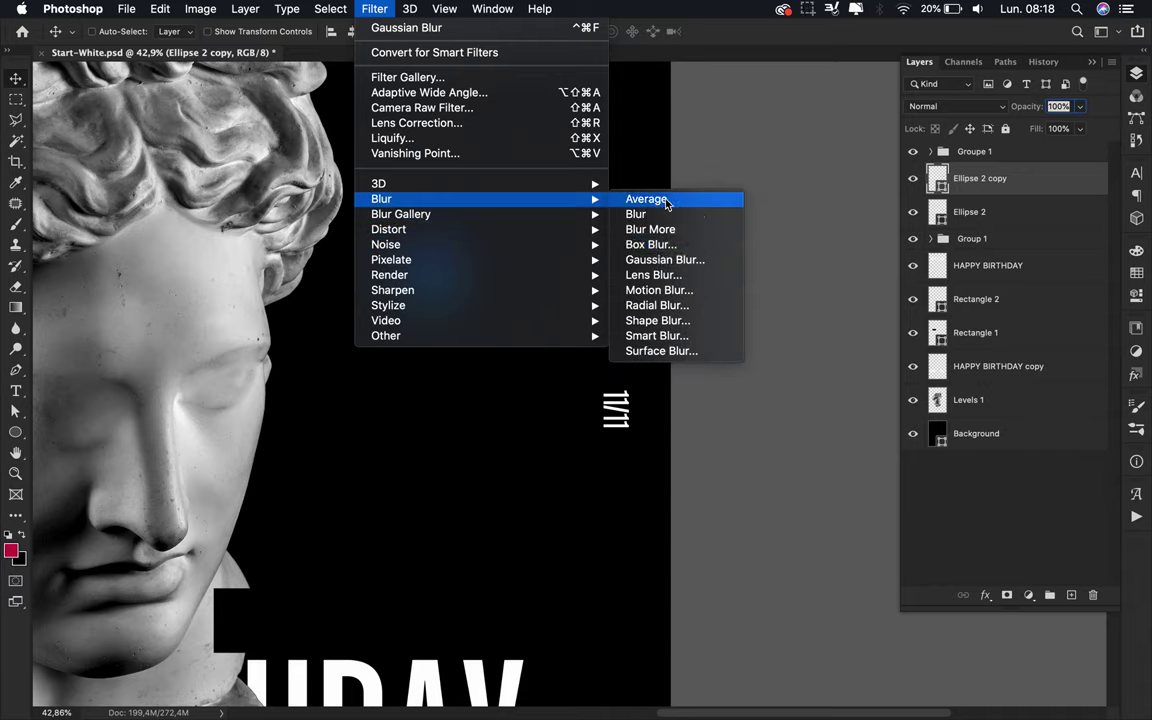
{"action": "left_click", "coordinate": [660, 262]}
{"action": "left_click", "coordinate": [693, 250]}
{"action": "left_click_drag", "start_coordinate": [796, 378], "coordinate": [833, 379]}
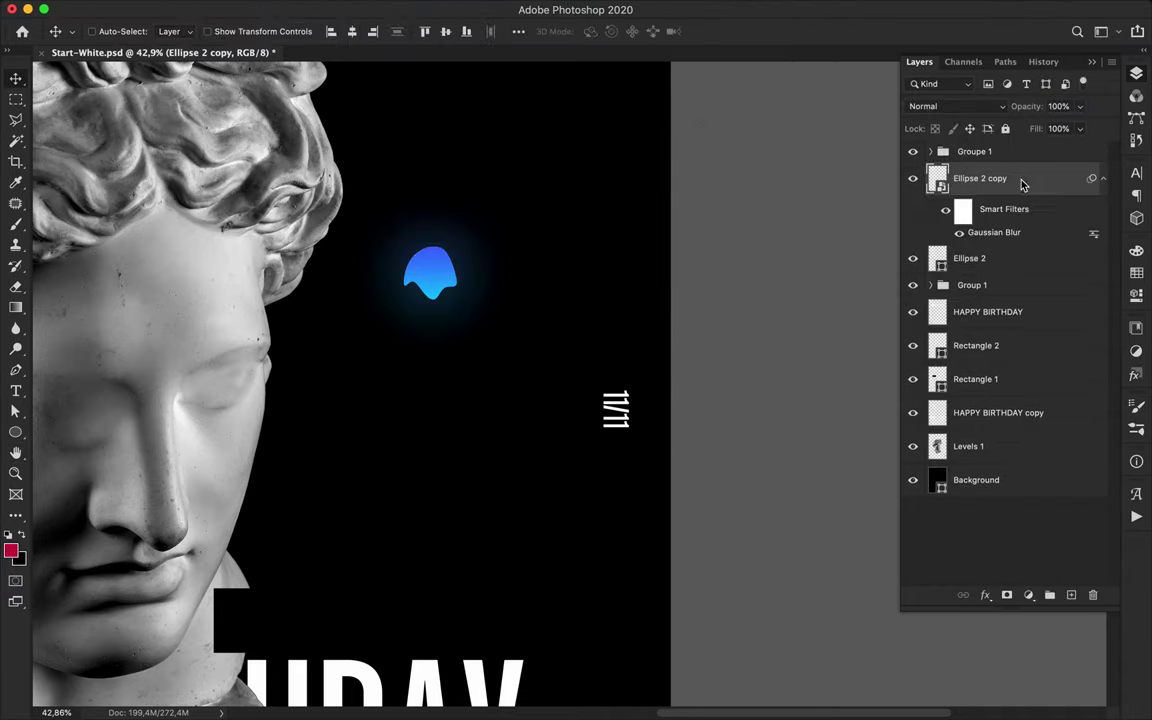
Duplicate the blurred blue layer, merge it with its copy, and set the merged glow to Linear Dodge (Add).
{"action": "key", "text": "super+j"}
{"action": "key", "text": "super+e"}
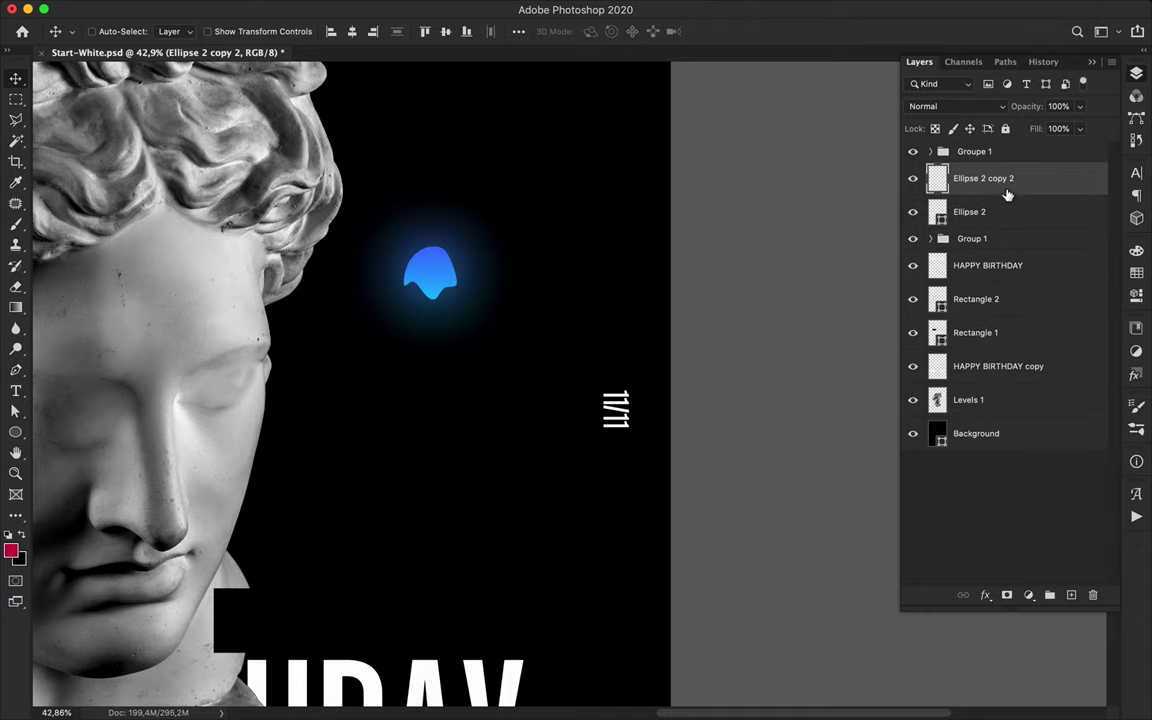
{"action": "left_click", "coordinate": [998, 214]}
{"action": "left_click", "coordinate": [1022, 180]}
{"action": "left_click", "coordinate": [955, 106]}
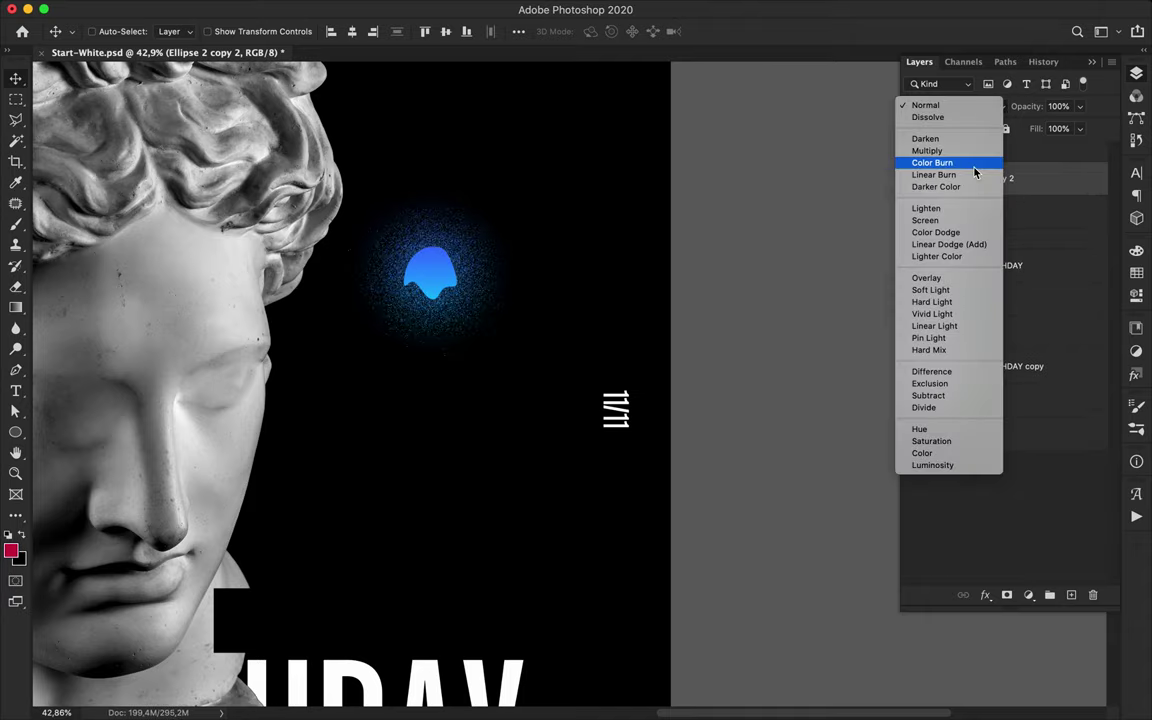
{"action": "left_click", "coordinate": [948, 244]}
Duplicate the sharp blue blob above the glow and set the copy to Pin Light with about 57% fill.
{"action": "left_click_drag", "start_coordinate": [1016, 179], "coordinate": [972, 158]}
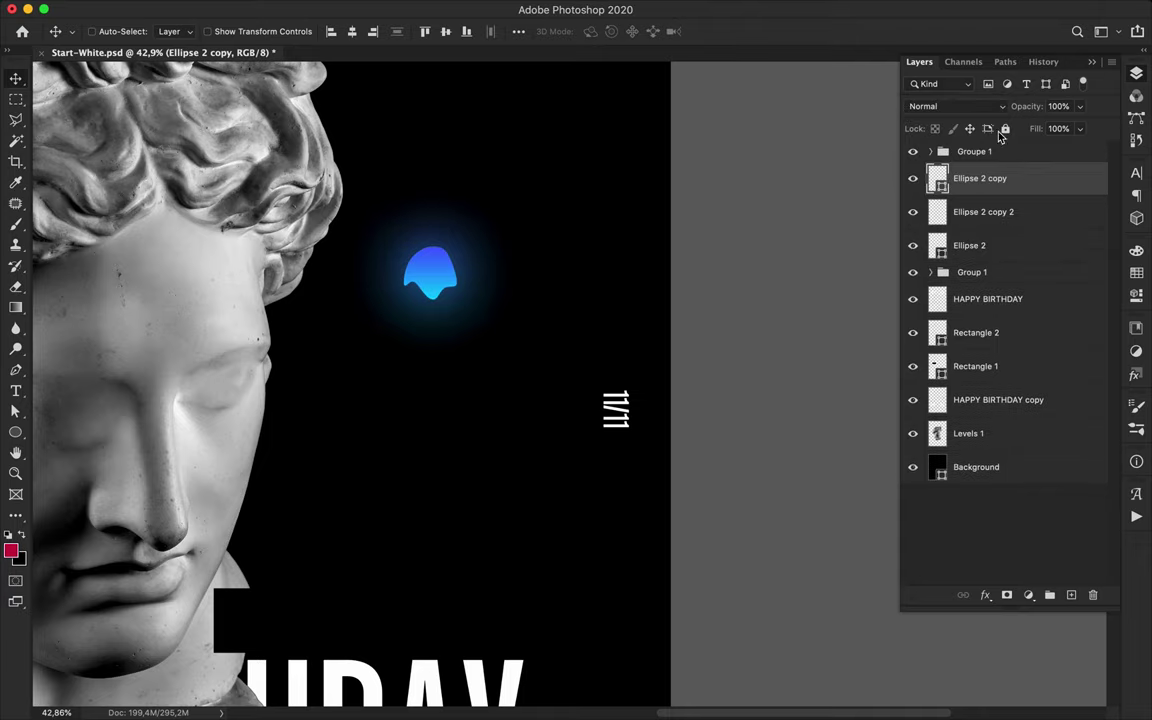
{"action": "left_click", "coordinate": [925, 106]}
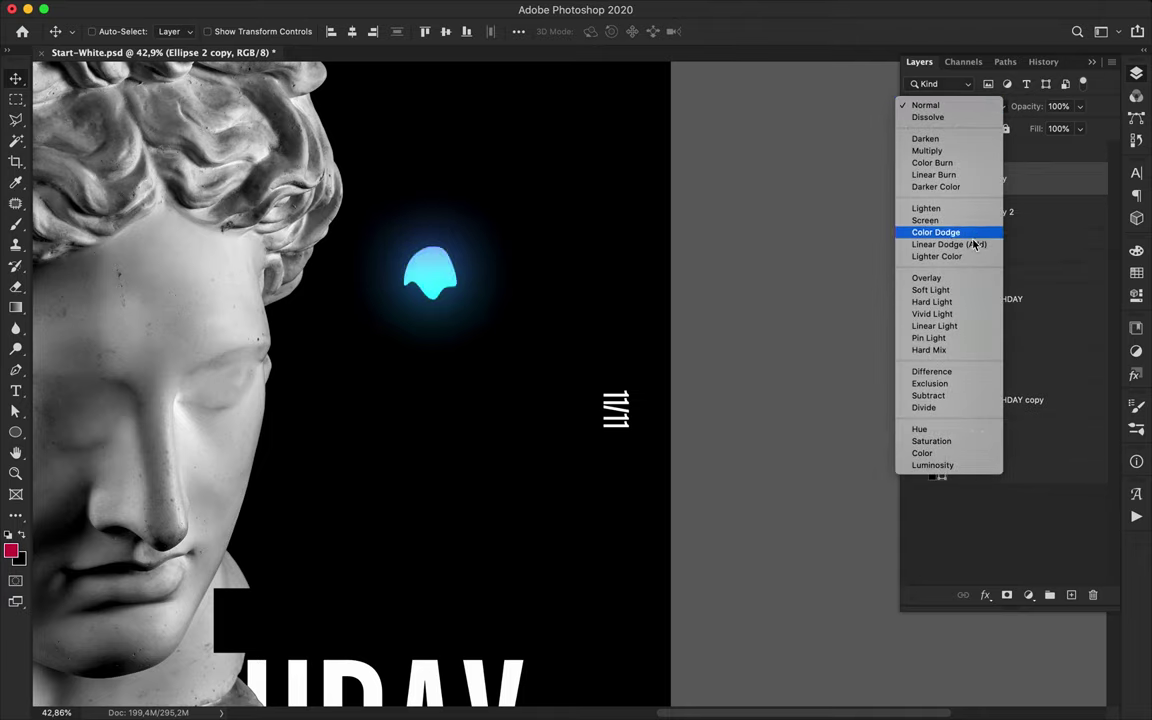
{"action": "left_click", "coordinate": [968, 338]}
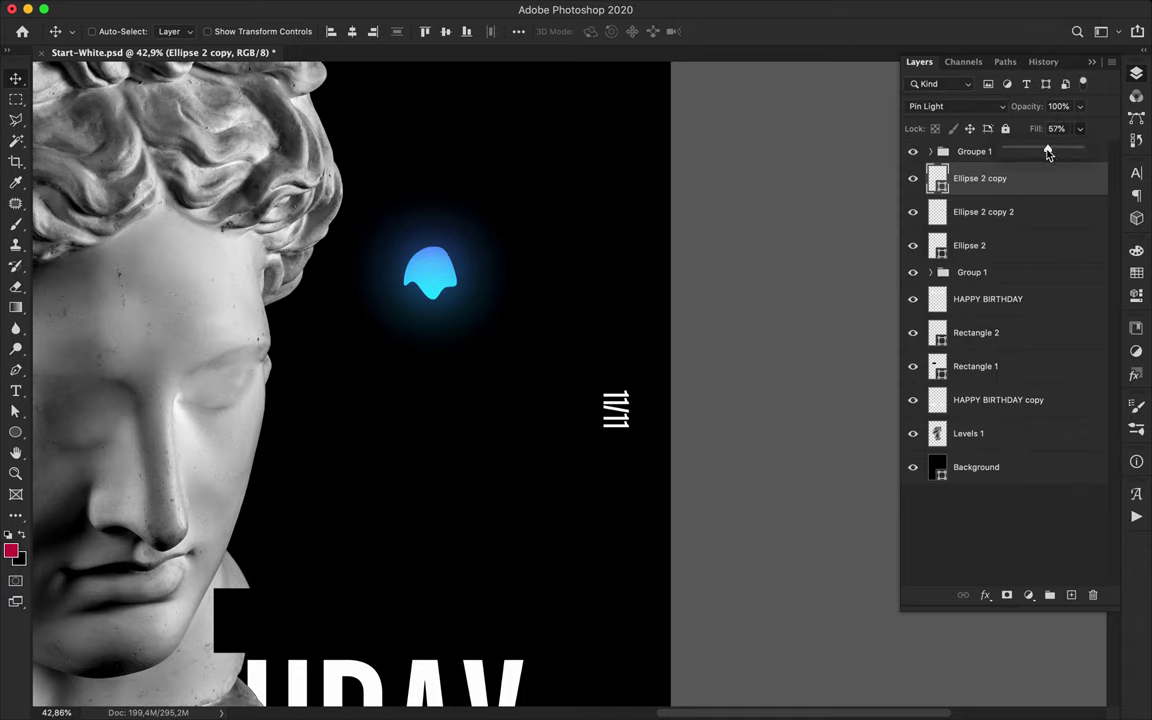
Duplicate the blue glow layer above the Pin Light blob and set the duplicate to Overlay.
{"action": "left_click", "coordinate": [985, 212]}
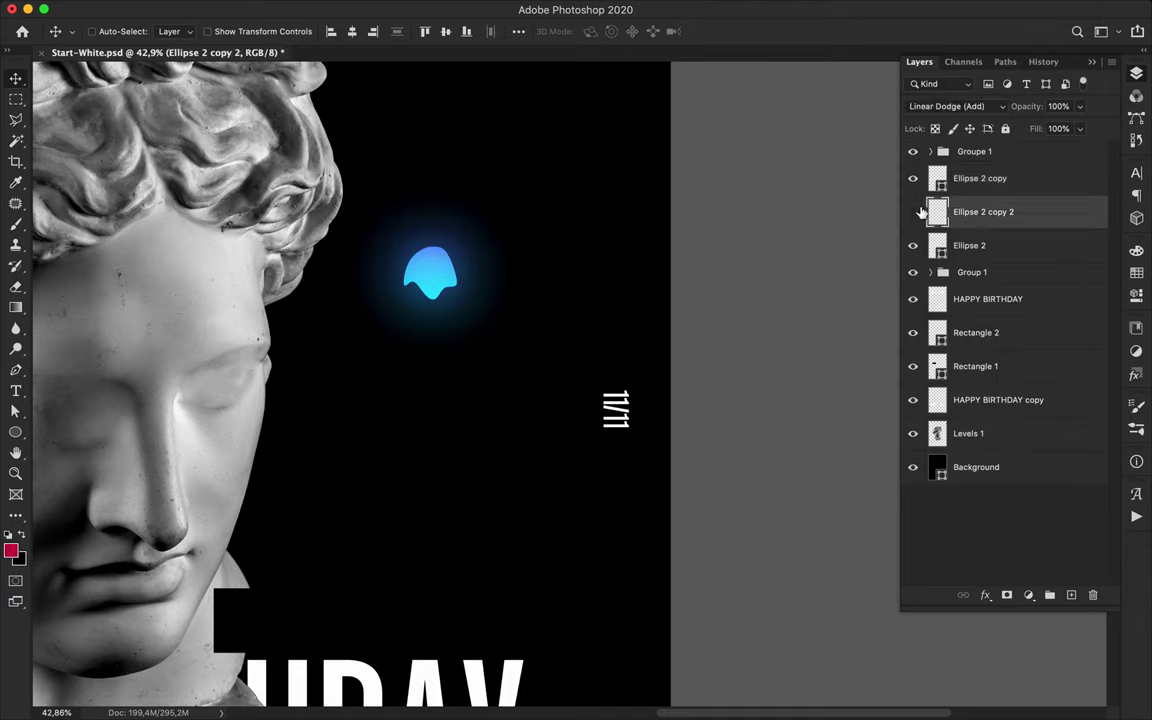
{"action": "left_click_drag", "start_coordinate": [985, 212], "coordinate": [1008, 178]}
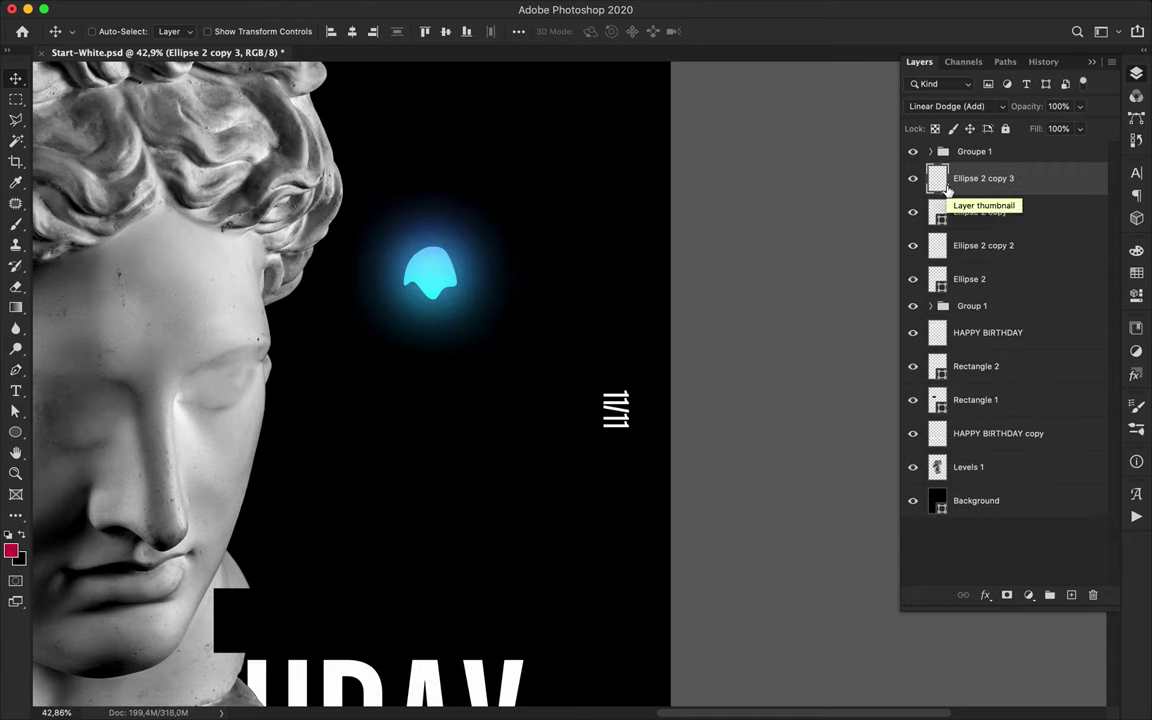
{"action": "left_click", "coordinate": [917, 106]}
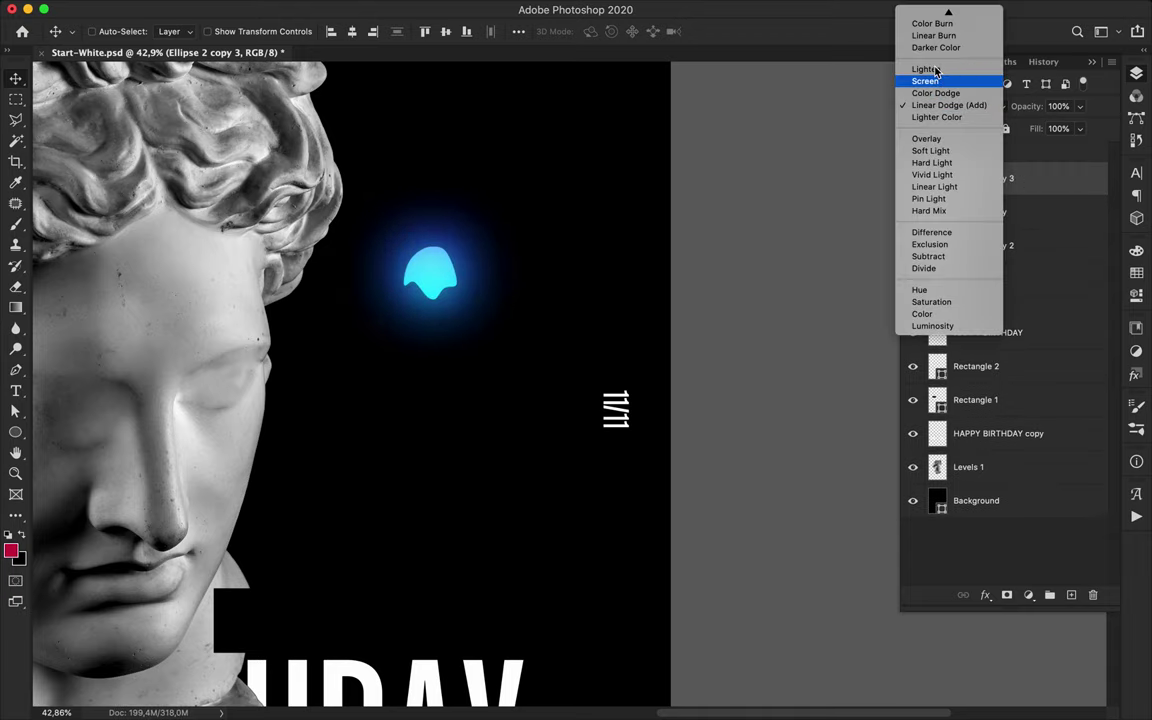
{"action": "left_click", "coordinate": [926, 139]}
Duplicate the Overlay glow to the top of the blue blob layers and set the duplicate to Color Burn.
{"action": "left_click_drag", "start_coordinate": [1031, 176], "coordinate": [975, 152]}
{"action": "scroll", "coordinate": [589, 319], "scroll_direction": "down", "scroll_amount": 3}
{"action": "scroll", "coordinate": [590, 318], "scroll_direction": "up", "scroll_amount": 2}
{"action": "left_click", "coordinate": [960, 106]}
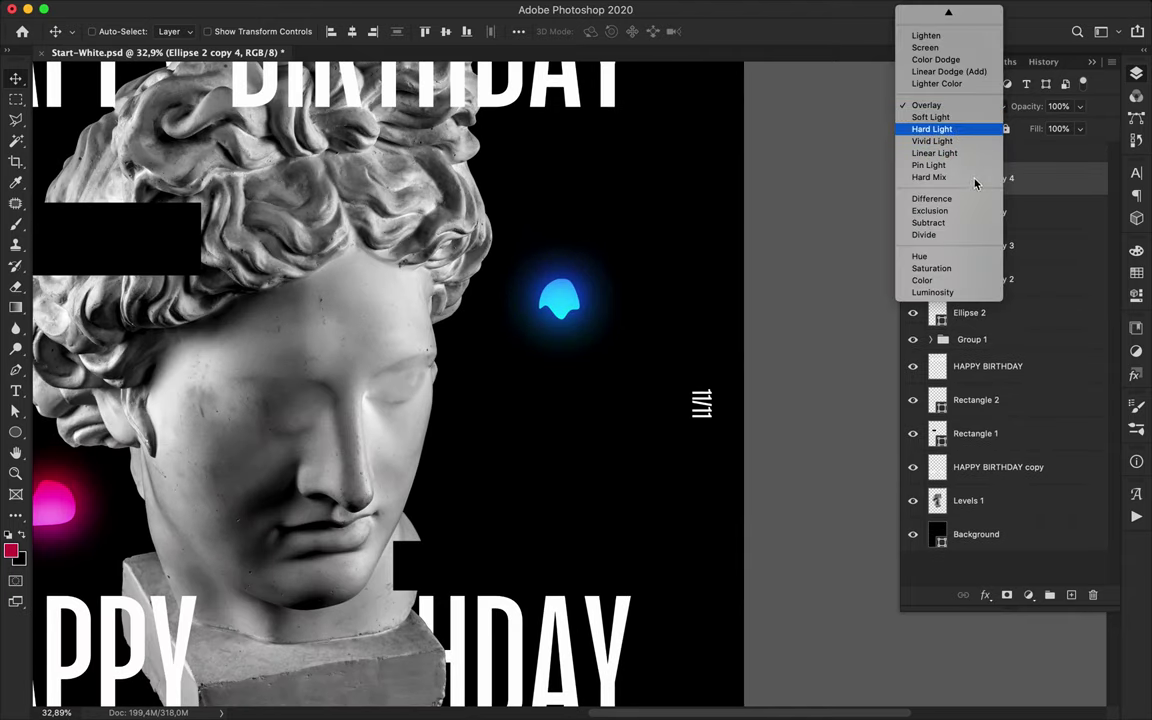
{"action": "scroll", "coordinate": [937, 42], "scroll_direction": "up", "scroll_amount": 3}
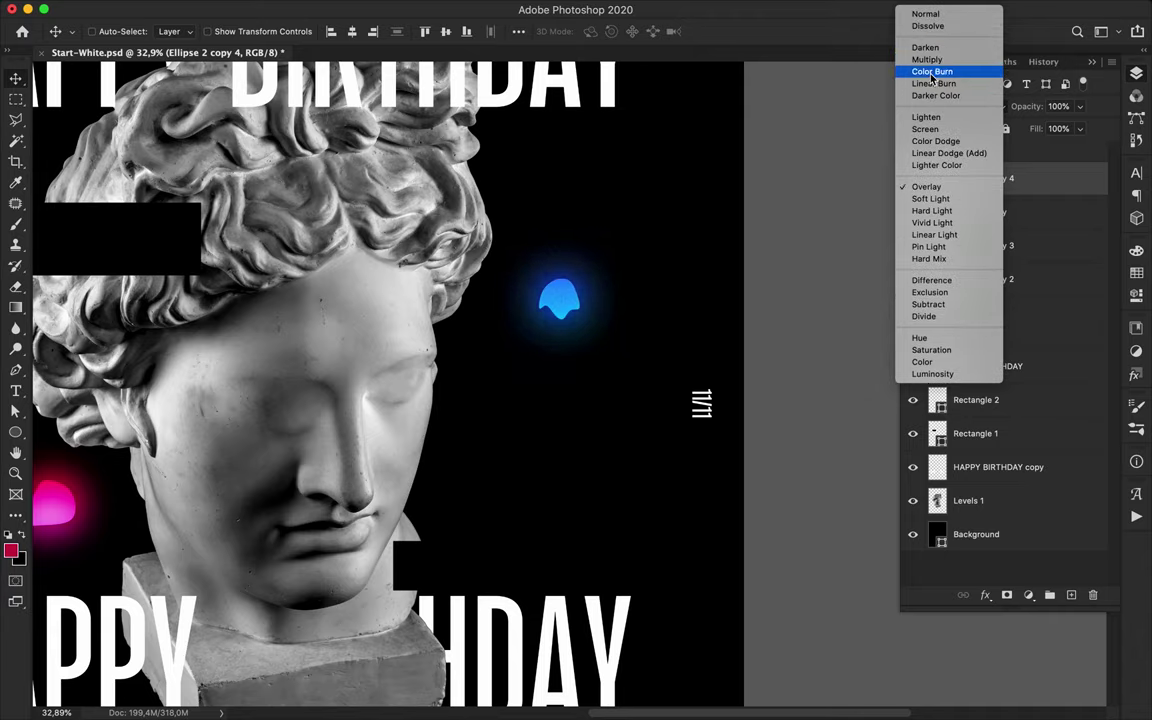
{"action": "left_click", "coordinate": [931, 72]}
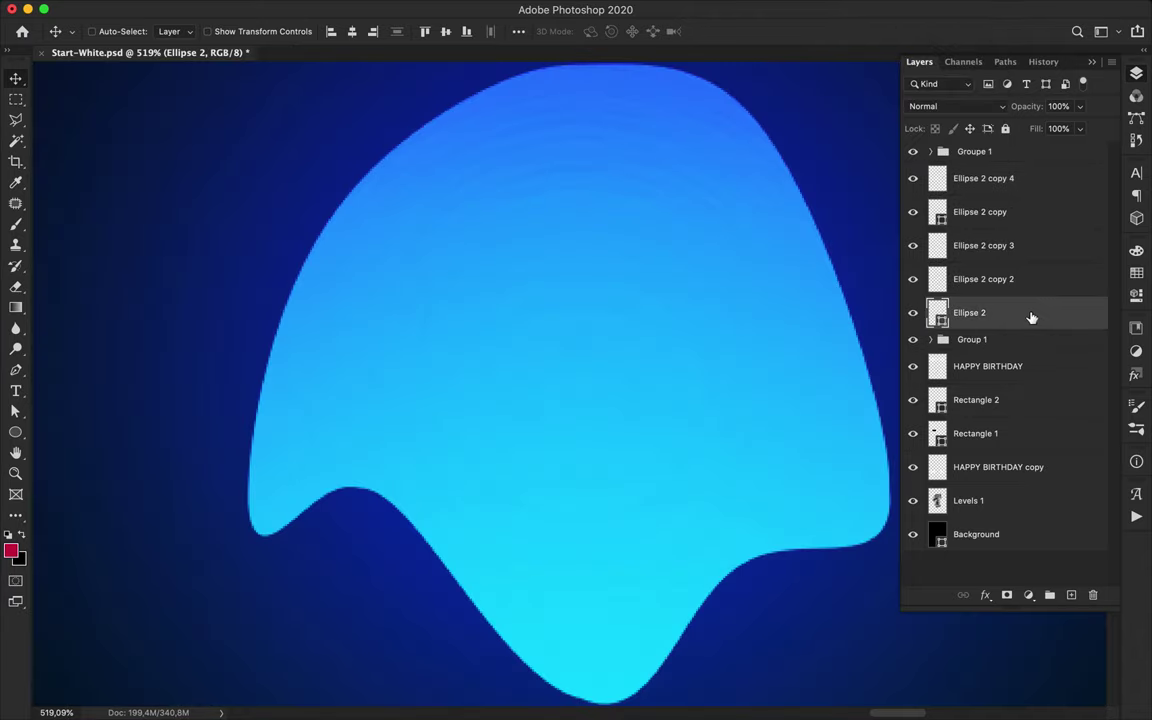
Duplicate the original Ellipse 2 blob above the other blue layers and apply a Gaussian Blur to the copy.
{"action": "left_click_drag", "start_coordinate": [1029, 319], "coordinate": [1016, 170]}
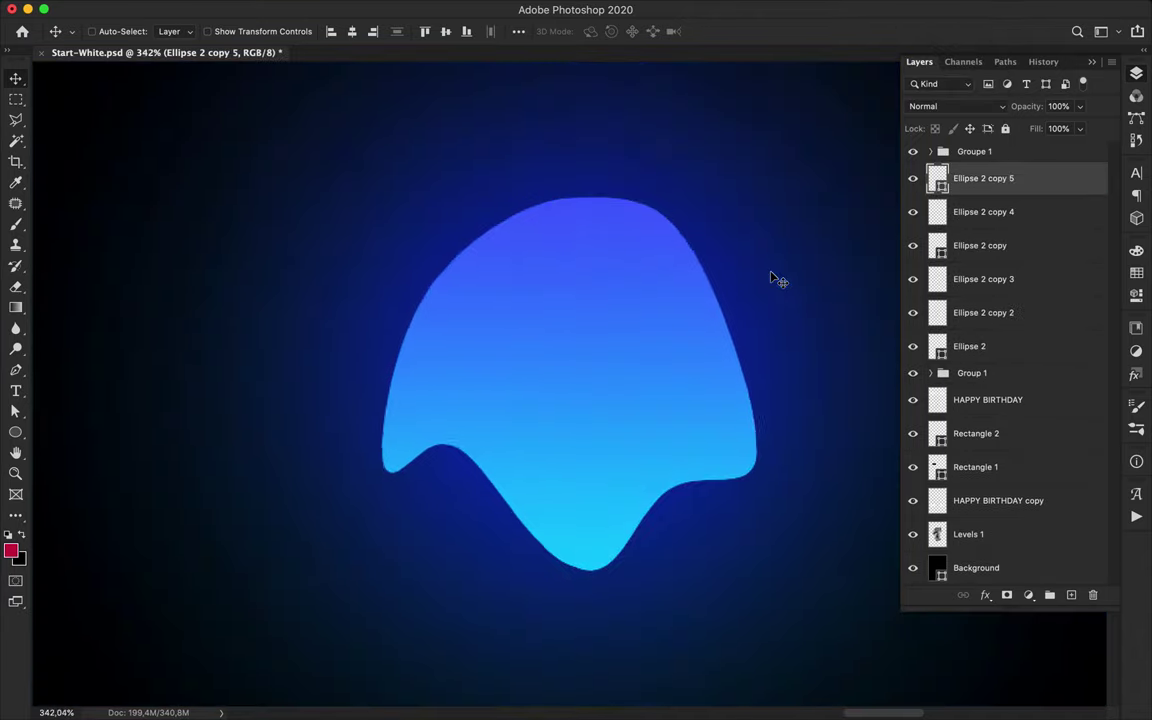
{"action": "scroll", "coordinate": [545, 460], "scroll_direction": "down", "scroll_amount": 3}
{"action": "left_click", "coordinate": [374, 8]}
{"action": "mouse_move", "coordinate": [520, 198]}
{"action": "left_click", "coordinate": [665, 257]}
{"action": "left_click", "coordinate": [702, 249]}
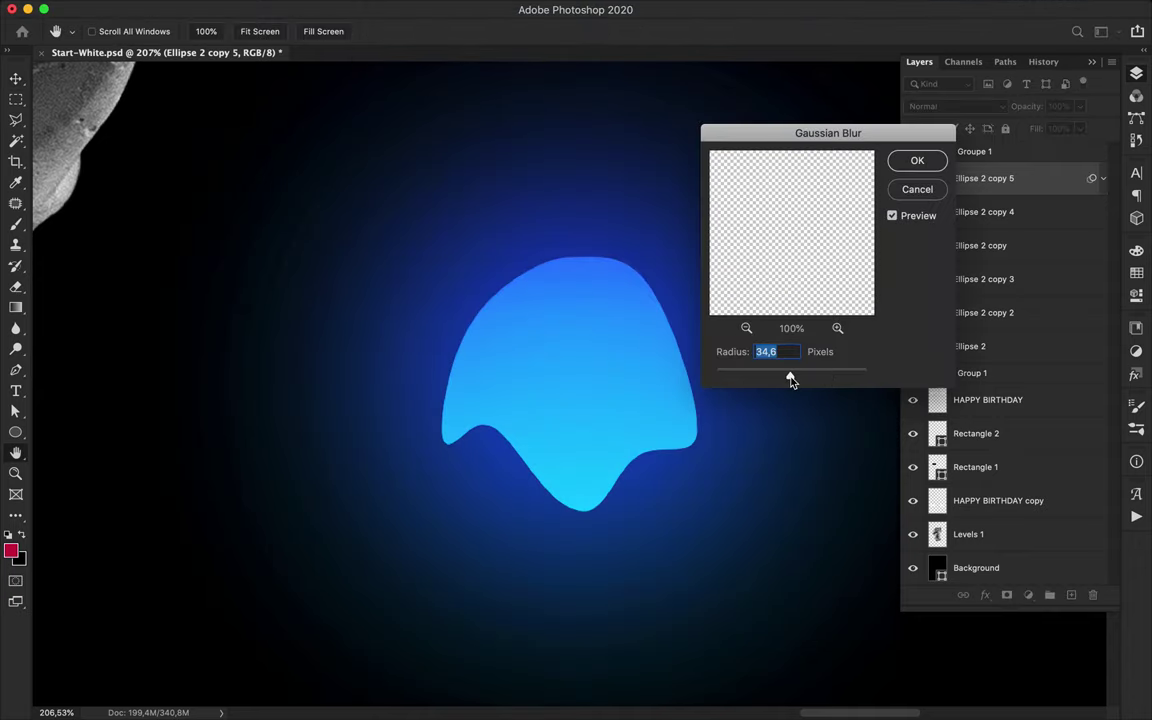
{"action": "left_click_drag", "start_coordinate": [790, 380], "coordinate": [796, 381]}
{"action": "left_click", "coordinate": [926, 172]}
Group all the blue blob layers from Ellipse 2 up to the newly blurred copy.
{"action": "key", "text": "super+0"}
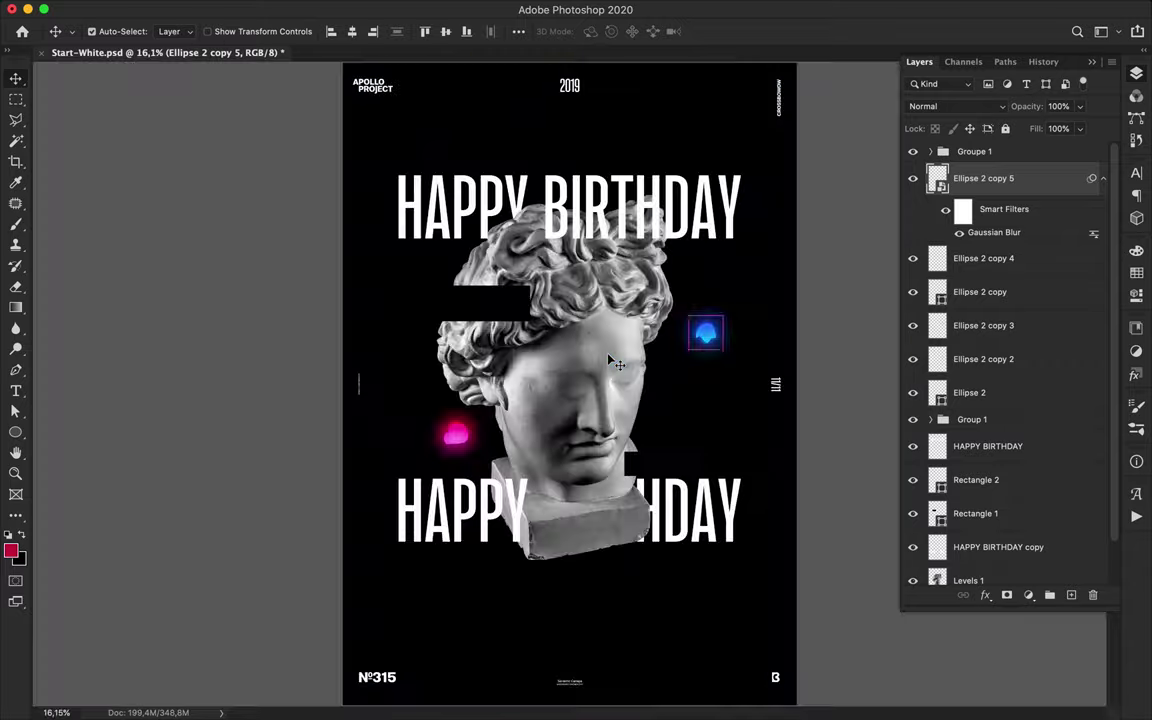
{"action": "left_click", "coordinate": [1008, 397], "text": "shift"}
{"action": "left_click_drag", "start_coordinate": [1008, 397], "coordinate": [1050, 595]}
{"action": "left_click_drag", "start_coordinate": [708, 340], "coordinate": [430, 192]}
{"action": "key", "text": "super+t"}
{"action": "scroll", "coordinate": [437, 150], "scroll_direction": "up", "scroll_amount": 2}
{"action": "right_click", "coordinate": [397, 89]}
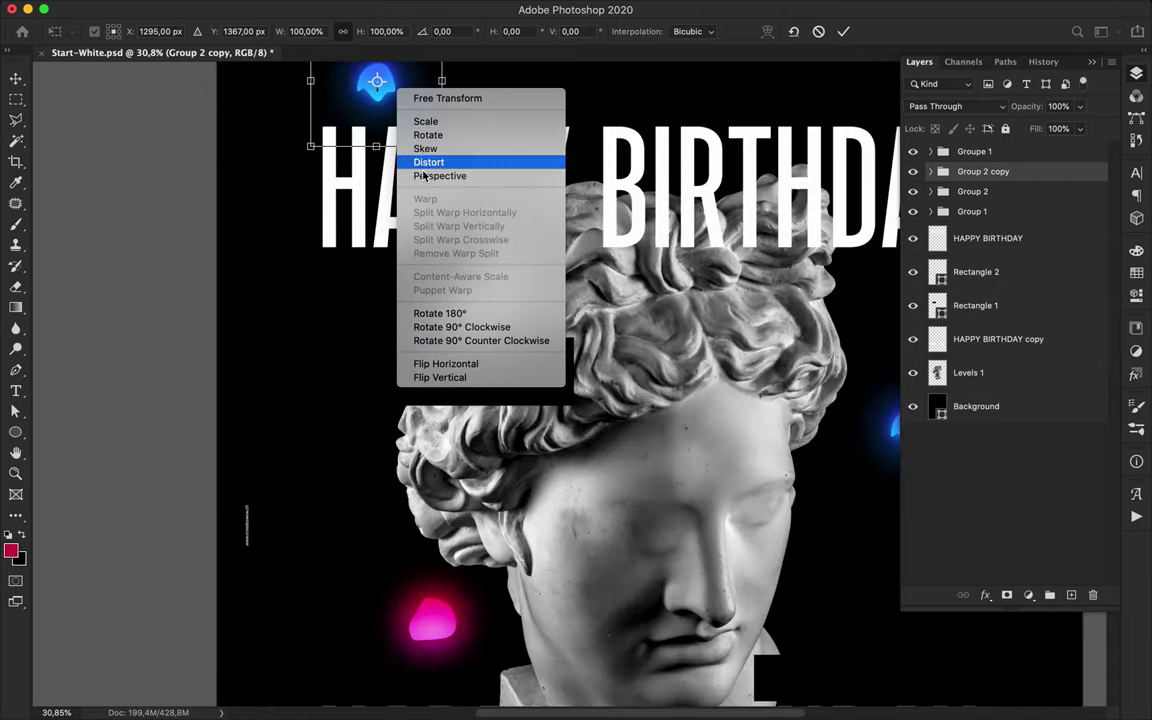
{"action": "key", "text": "Escape"}
{"action": "scroll", "coordinate": [428, 267], "scroll_direction": "up", "scroll_amount": 3}
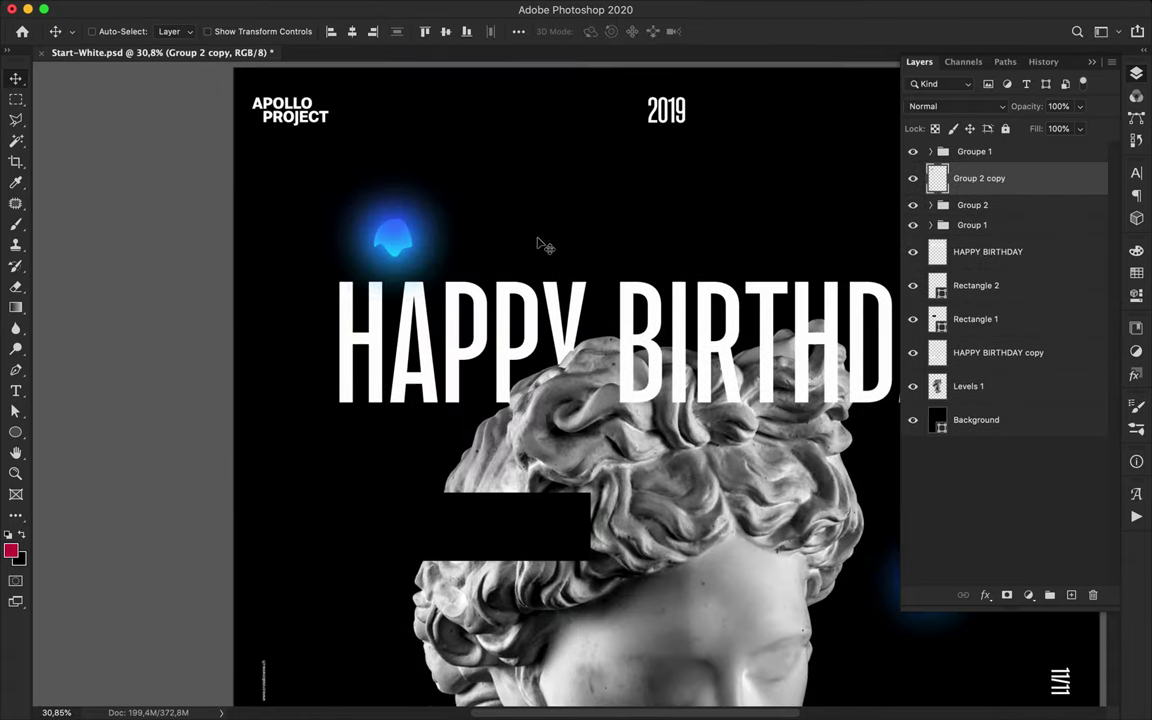
{"action": "scroll", "coordinate": [538, 243], "scroll_direction": "down", "scroll_amount": 3}
{"action": "key", "text": "Delete"}
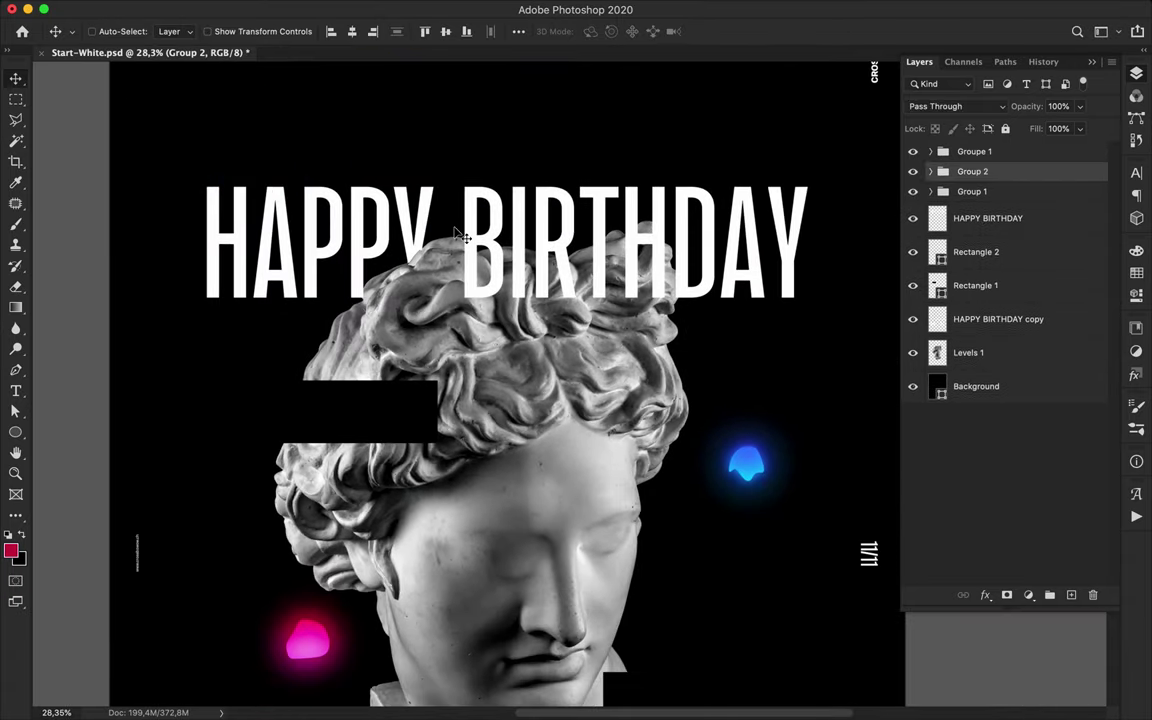
Duplicate the blue blob group onto the statue's temple beside the hair and enlarge it to about 171%.
{"action": "scroll", "coordinate": [440, 372], "scroll_direction": "down", "scroll_amount": 3}
{"action": "scroll", "coordinate": [440, 372], "scroll_direction": "up", "scroll_amount": 3}
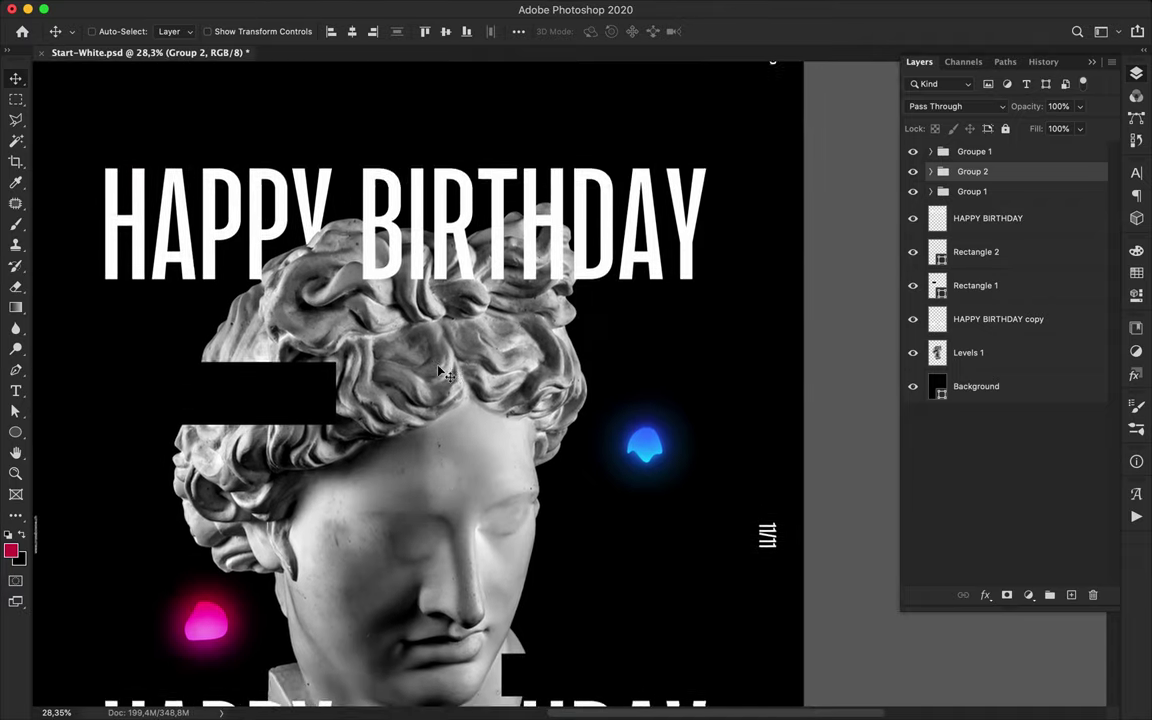
{"action": "scroll", "coordinate": [440, 372], "scroll_direction": "down", "scroll_amount": 2}
{"action": "scroll", "coordinate": [438, 371], "scroll_direction": "down", "scroll_amount": 1}
{"action": "scroll", "coordinate": [584, 279], "scroll_direction": "down", "scroll_amount": 3}
{"action": "left_click_drag", "start_coordinate": [600, 285], "coordinate": [557, 312]}
{"action": "key", "text": "ctrl+t"}
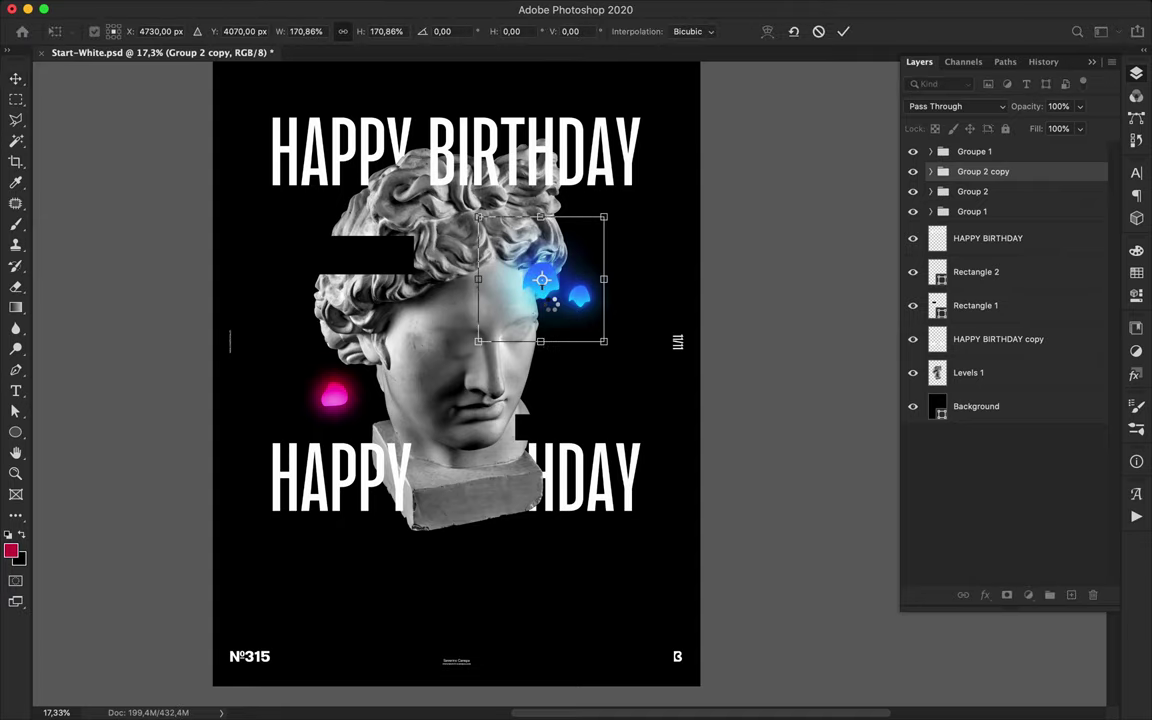
{"action": "key", "text": "Return"}
Place the enlarged blue group directly above the statue layer and set its blend mode to Lighten.
{"action": "left_click_drag", "start_coordinate": [1000, 172], "coordinate": [983, 368]}
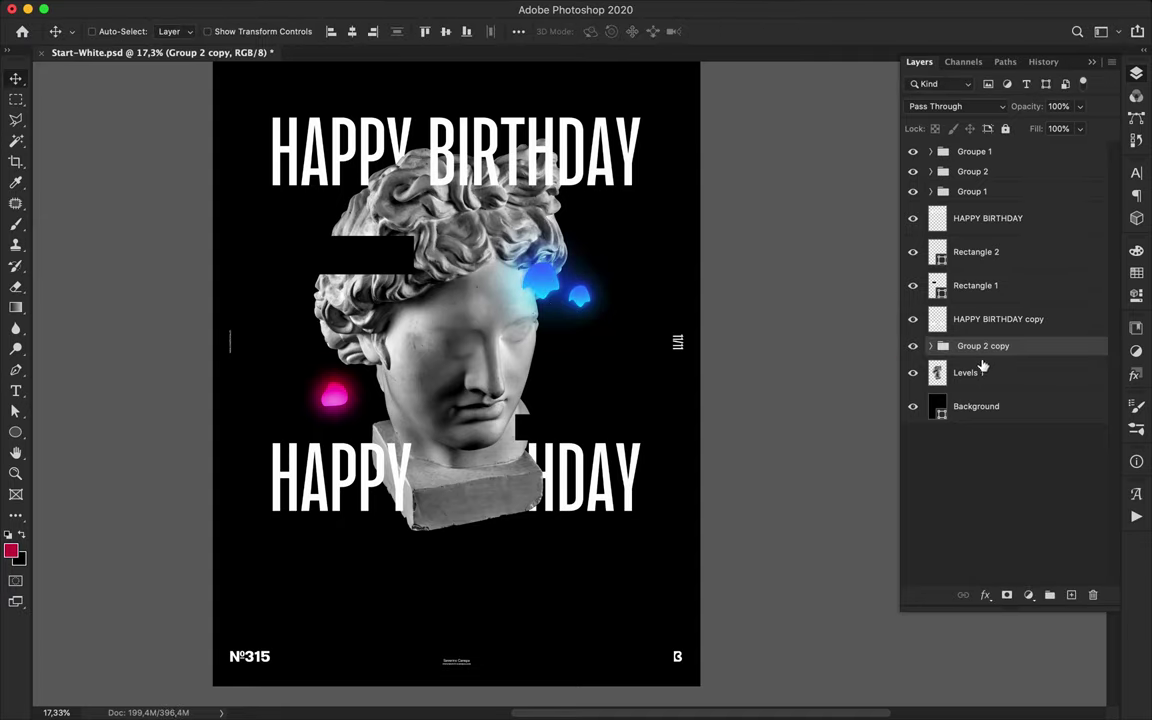
{"action": "left_click", "coordinate": [955, 106]}
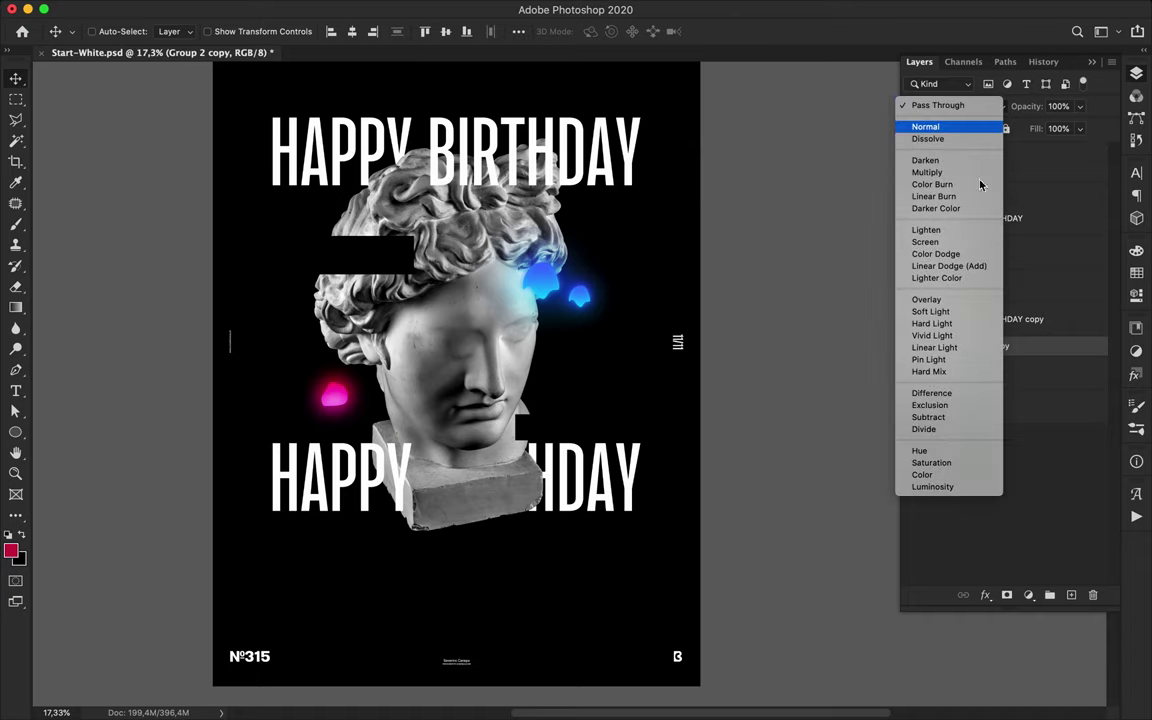
{"action": "left_click", "coordinate": [943, 232]}
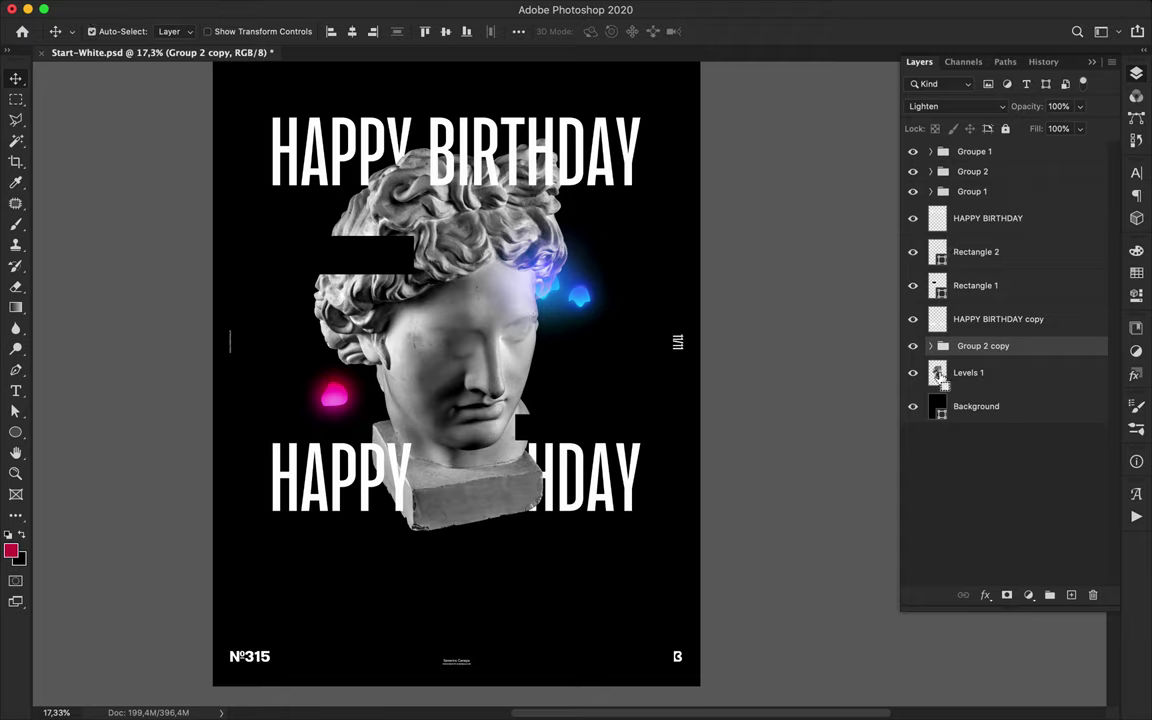
Merge the enlarged blue group and erase its glow outside the statue using an inverted selection of the statue's outline, clearing the selection when finished.
{"action": "left_click", "coordinate": [940, 375], "text": "super"}
{"action": "key", "text": "e"}
{"action": "left_click", "coordinate": [594, 278]}
{"action": "left_click", "coordinate": [696, 248]}
{"action": "key", "text": "super+e"}
{"action": "left_click_drag", "start_coordinate": [547, 306], "coordinate": [571, 285]}
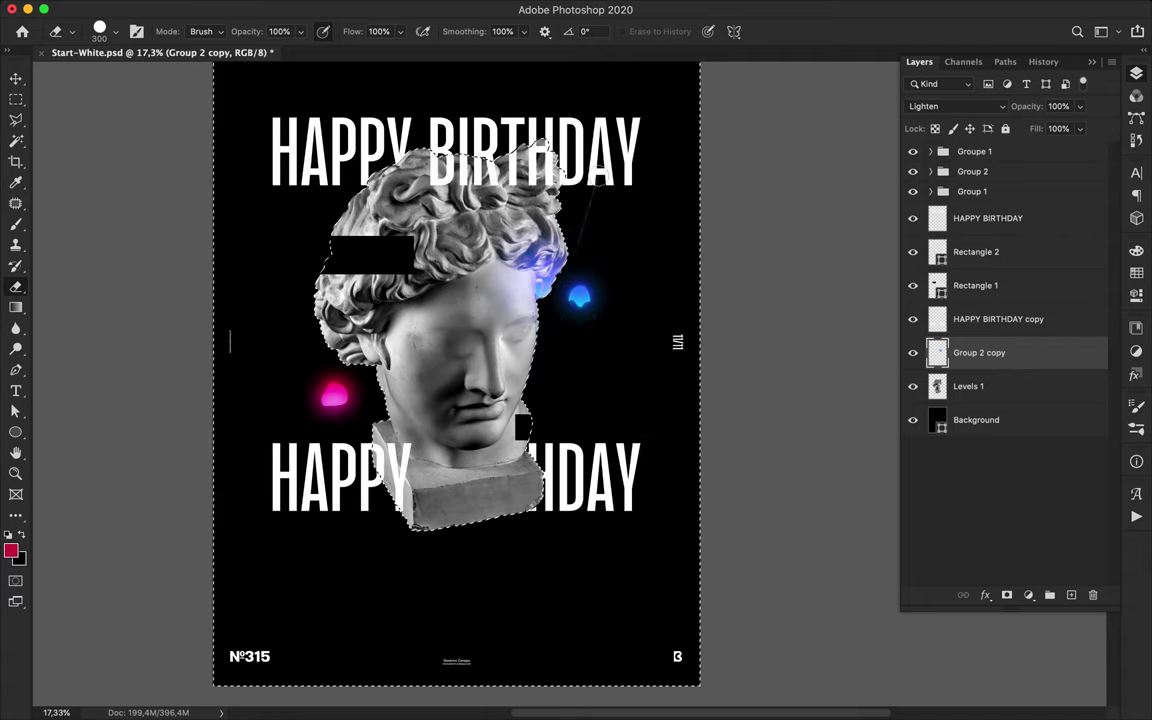
{"action": "left_click_drag", "start_coordinate": [586, 438], "coordinate": [588, 440]}
{"action": "key", "text": "v"}
{"action": "key", "text": "m"}
{"action": "left_click", "coordinate": [767, 307]}
{"action": "key", "text": "v"}
Duplicate the pink blob group onto the statue's ear, directly above the statue layer, as a merged layer set to Lighten.
{"action": "left_click", "coordinate": [337, 399], "text": "super"}
{"action": "left_click", "coordinate": [930, 192]}
{"action": "left_click_drag", "start_coordinate": [979, 193], "coordinate": [988, 369]}
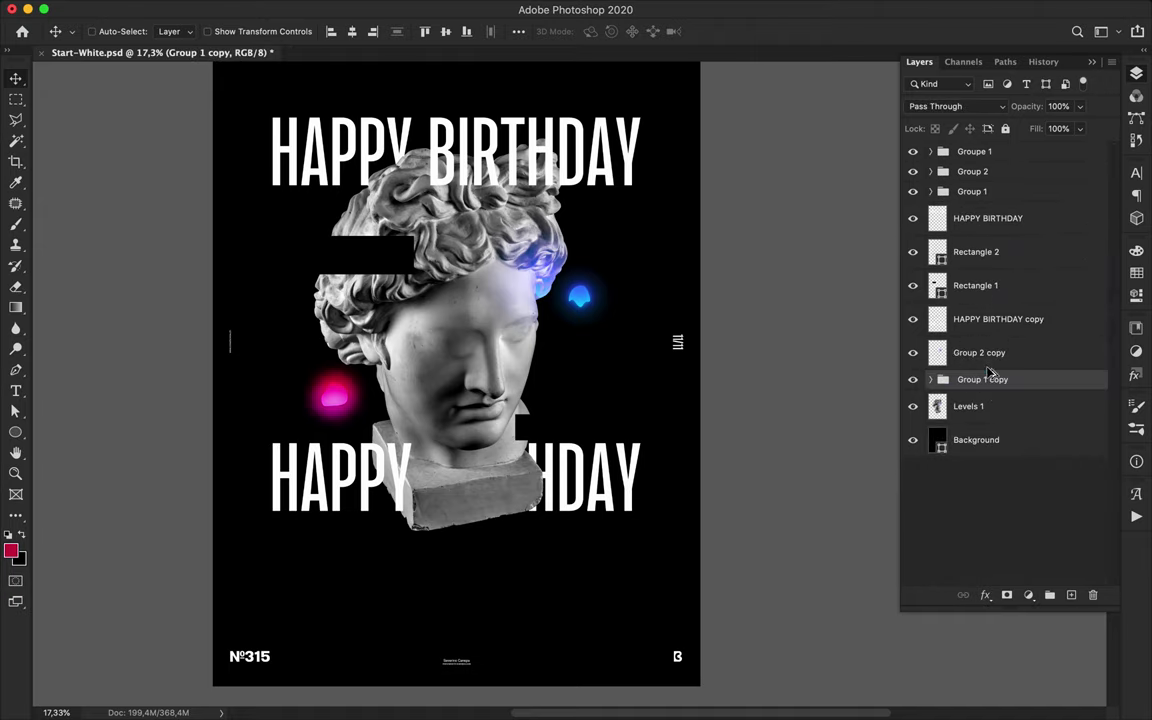
{"action": "left_click_drag", "start_coordinate": [335, 398], "coordinate": [385, 355]}
{"action": "left_click", "coordinate": [978, 106]}
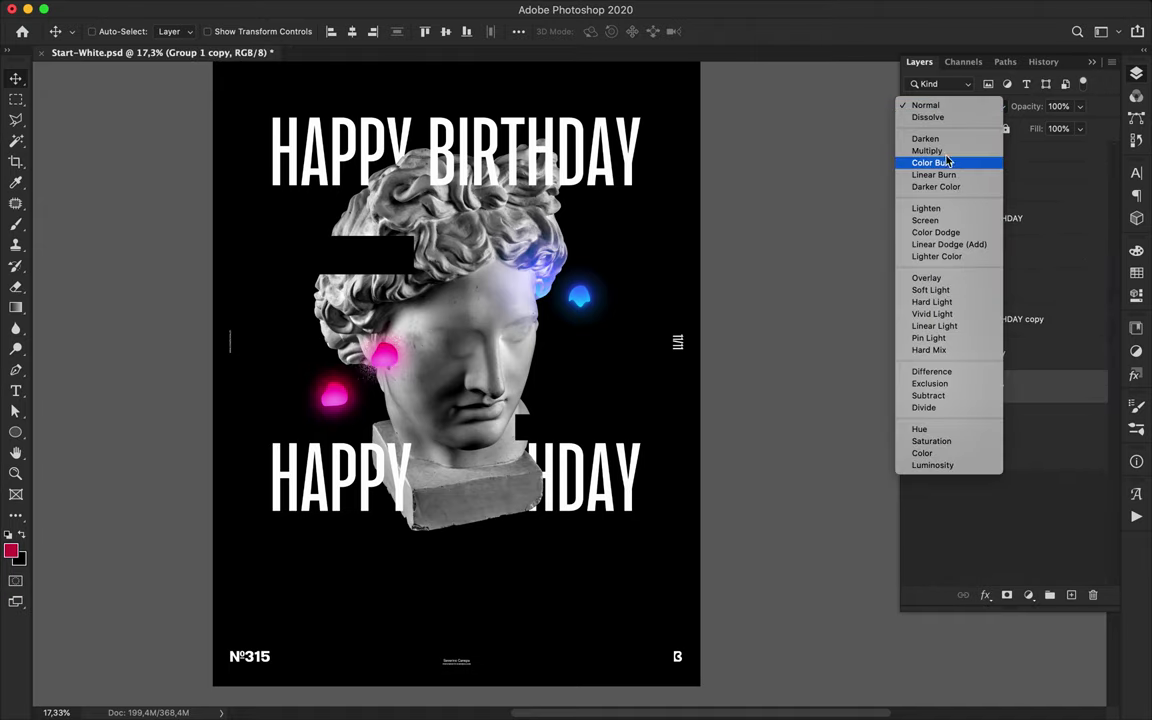
{"action": "left_click", "coordinate": [940, 211]}
Duplicate the pink ear glow to intensify it, merge the duplicates, and set the merged layer to Lighten.
{"action": "left_click_drag", "start_coordinate": [983, 398], "coordinate": [979, 380]}
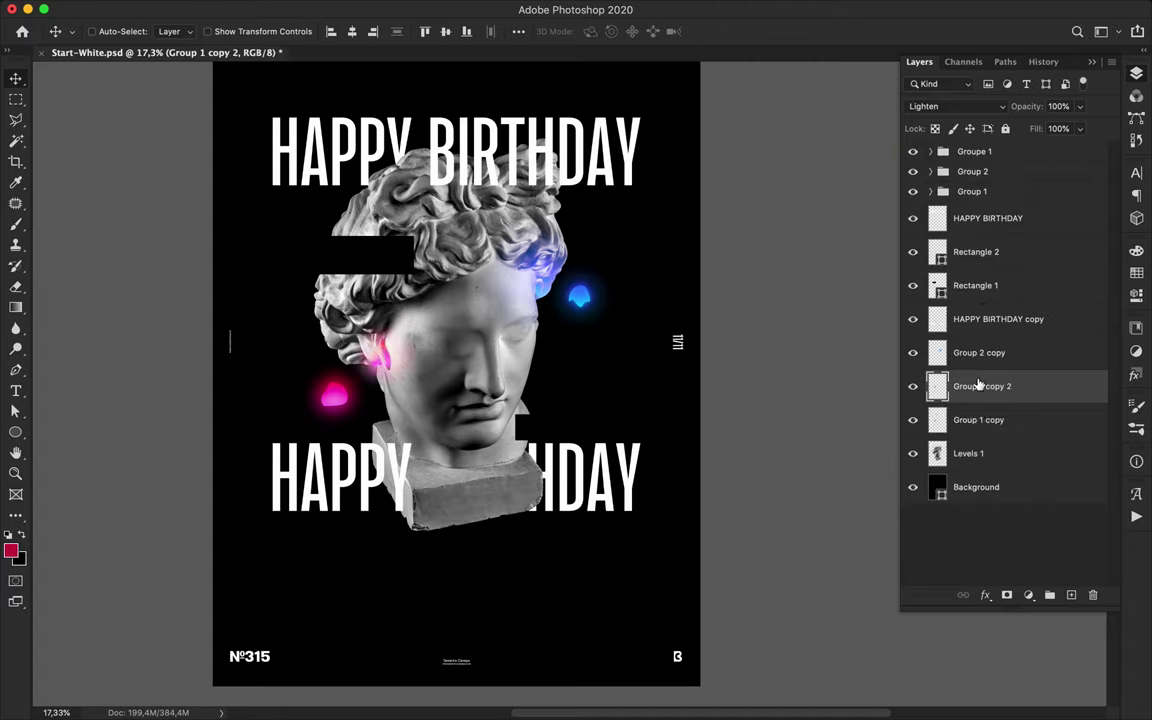
{"action": "key", "text": "super+j"}
{"action": "left_click", "coordinate": [985, 455], "text": "shift"}
{"action": "key", "text": "super+e"}
{"action": "left_click", "coordinate": [957, 106]}
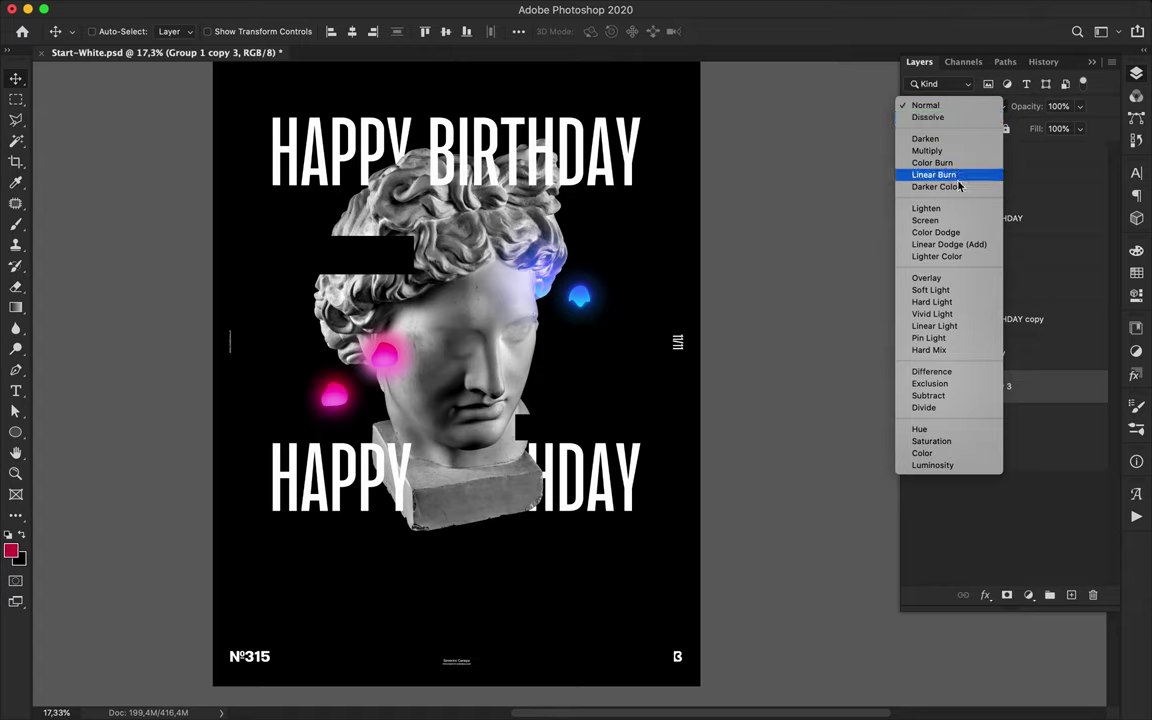
{"action": "left_click", "coordinate": [940, 209]}
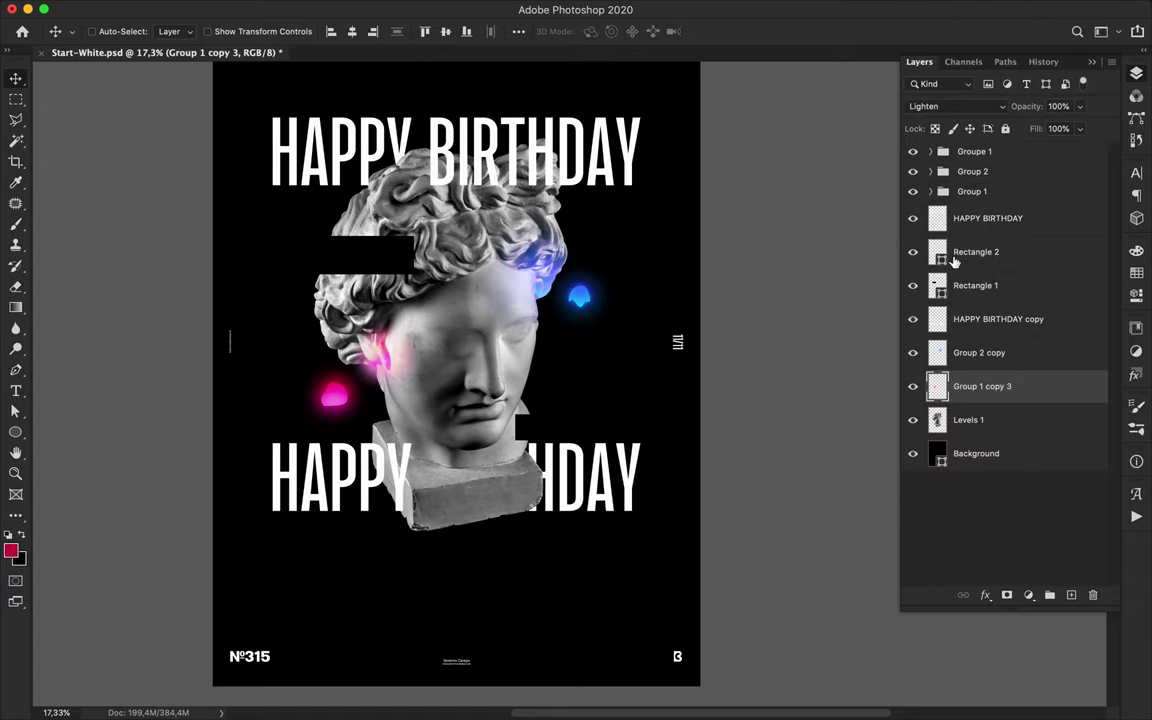
Clip the pink and blue glow layers to the statue layer.
{"action": "left_click", "coordinate": [961, 398], "text": "alt"}
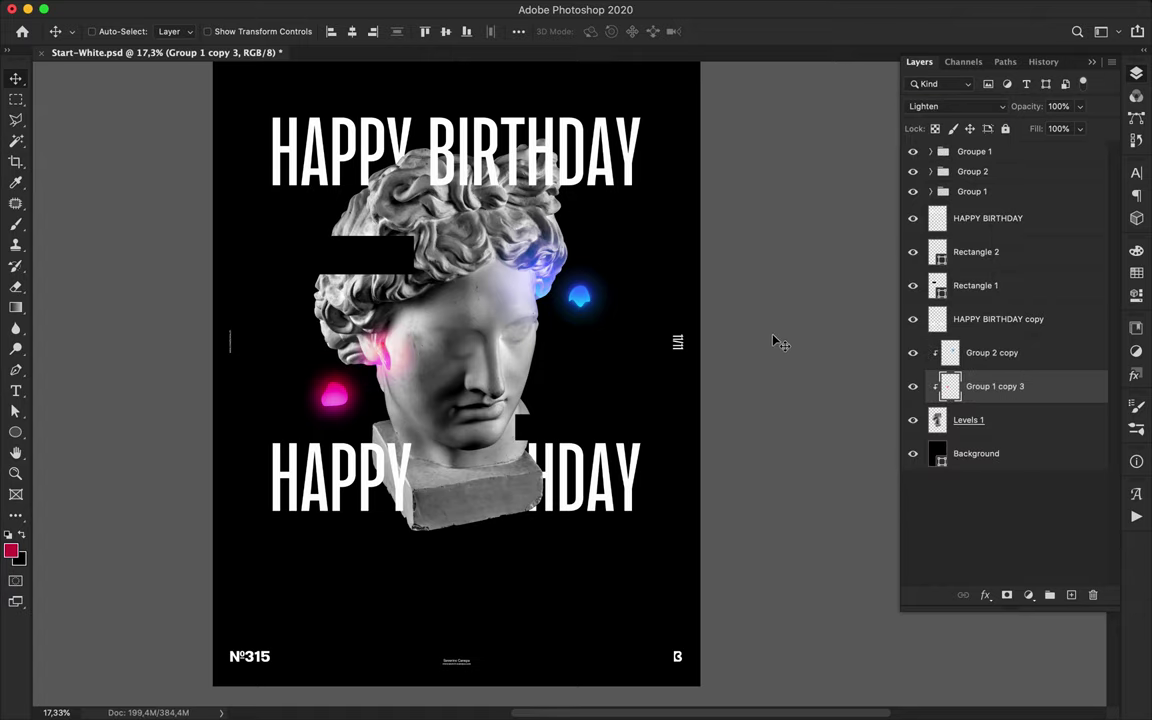
{"action": "scroll", "coordinate": [630, 378], "scroll_direction": "down", "scroll_amount": 2}
{"action": "left_click_drag", "start_coordinate": [537, 313], "coordinate": [508, 311]}
Transform the black rectangle at the statue's neck into a thinner cut that reaches slightly further into the neck.
{"action": "left_click", "coordinate": [634, 455], "text": "super"}
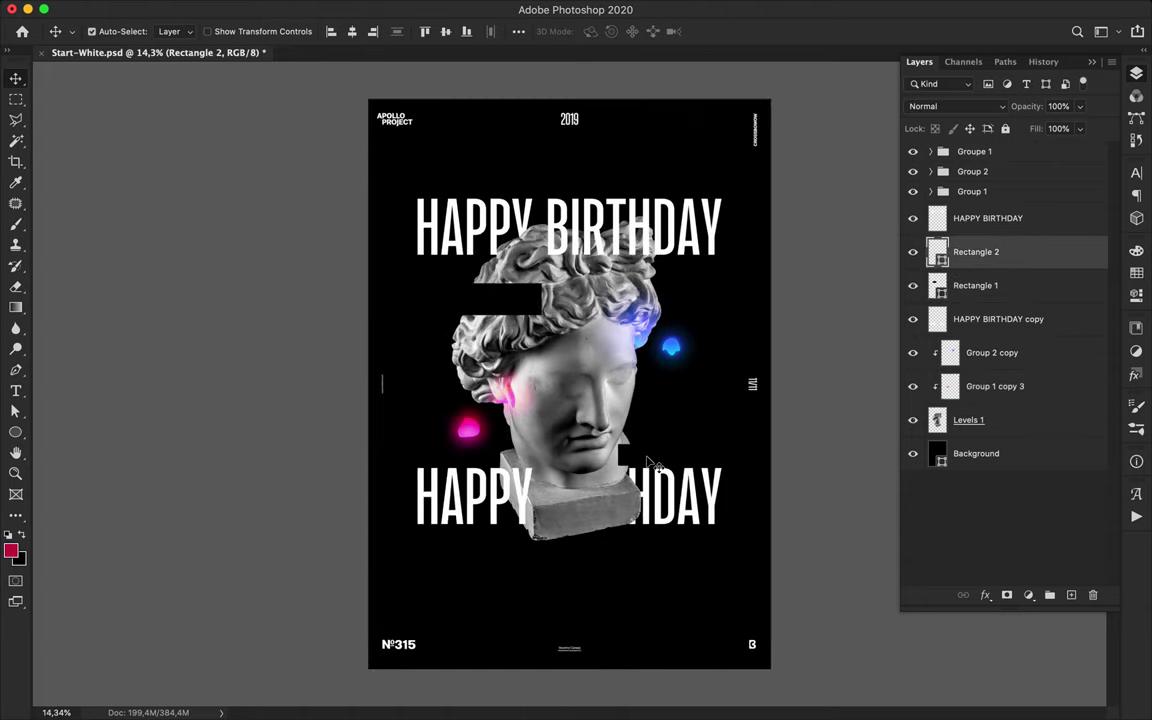
{"action": "key", "text": "super+t"}
{"action": "left_click_drag", "start_coordinate": [661, 444], "coordinate": [641, 466]}
{"action": "key", "text": "Return"}
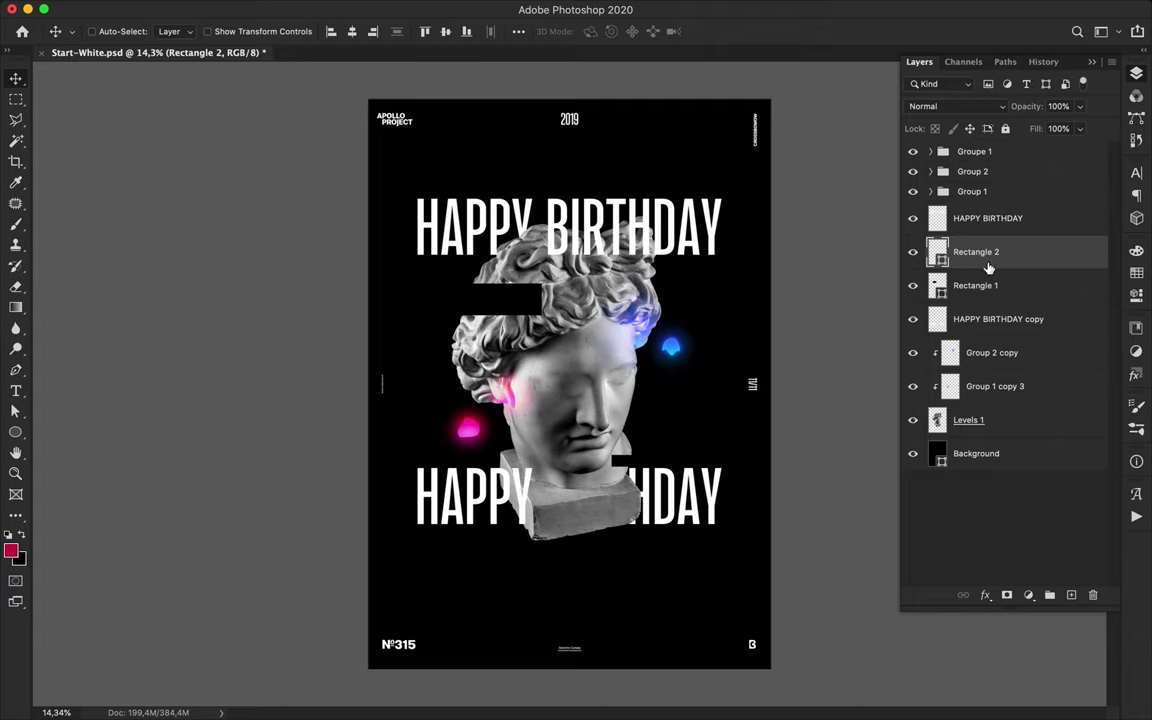
Select all layers from Group 2 down to the statue and move the whole composition slightly down on the poster.
{"action": "left_click", "coordinate": [995, 170]}
{"action": "left_click", "coordinate": [993, 420], "text": "shift"}
{"action": "left_click_drag", "start_coordinate": [617, 309], "coordinate": [619, 324]}
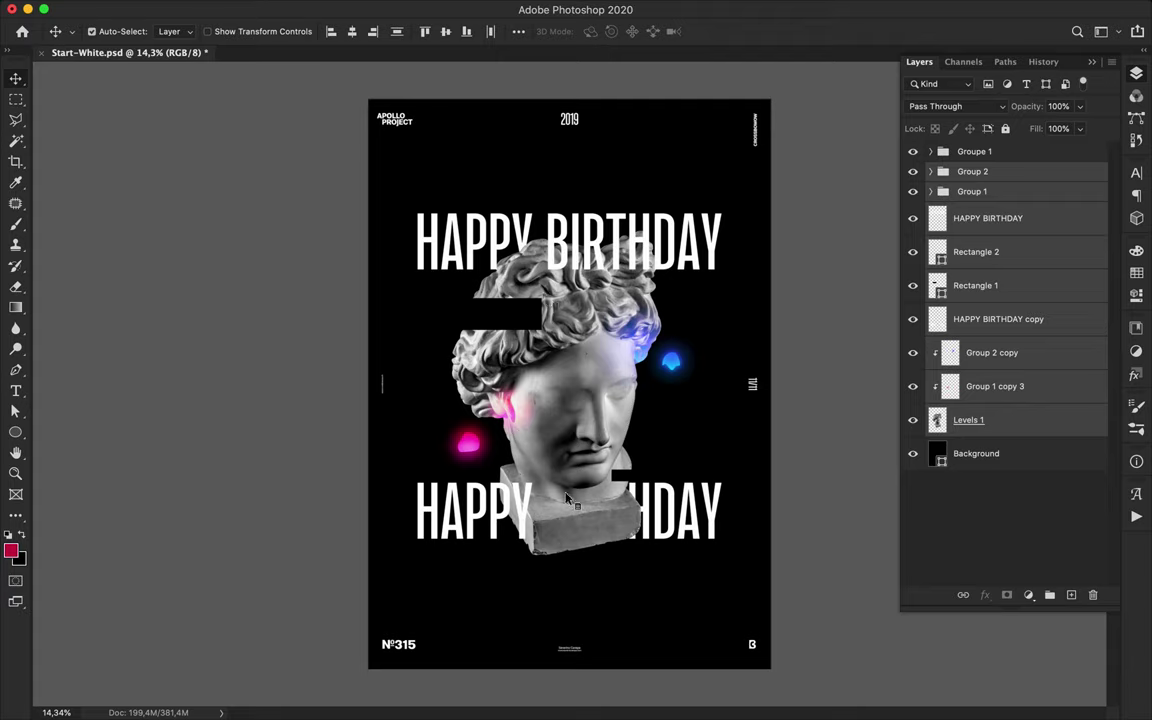
Copy the lower part of the statue's base onto a new layer, place it cropped at the poster's upper edge, and stack it above HAPPY BIRTHDAY copy.
{"action": "left_click", "coordinate": [569, 529]}
{"action": "key", "text": "l"}
{"action": "left_click", "coordinate": [476, 518]}
{"action": "left_click", "coordinate": [685, 516]}
{"action": "left_click", "coordinate": [605, 596]}
{"action": "left_click", "coordinate": [476, 596]}
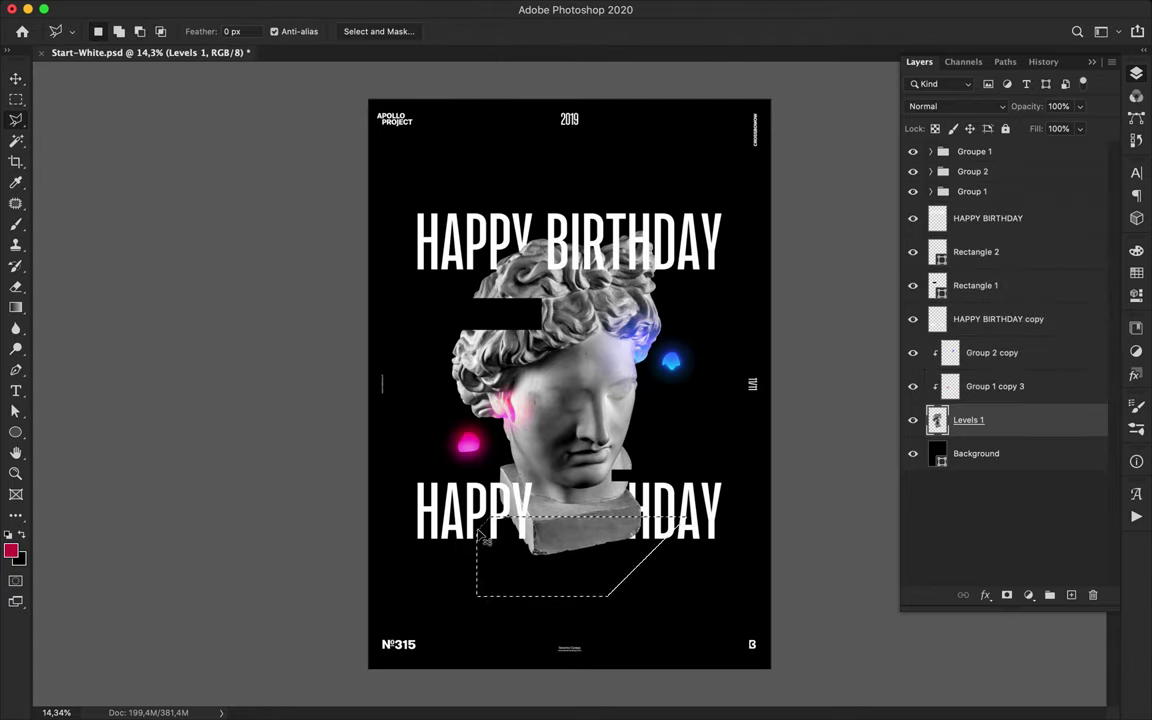
{"action": "key", "text": "super+j"}
{"action": "key", "text": "v"}
{"action": "left_click_drag", "start_coordinate": [575, 554], "coordinate": [573, 151]}
{"action": "left_click_drag", "start_coordinate": [1040, 445], "coordinate": [987, 306]}
{"action": "left_click_drag", "start_coordinate": [565, 125], "coordinate": [568, 108]}
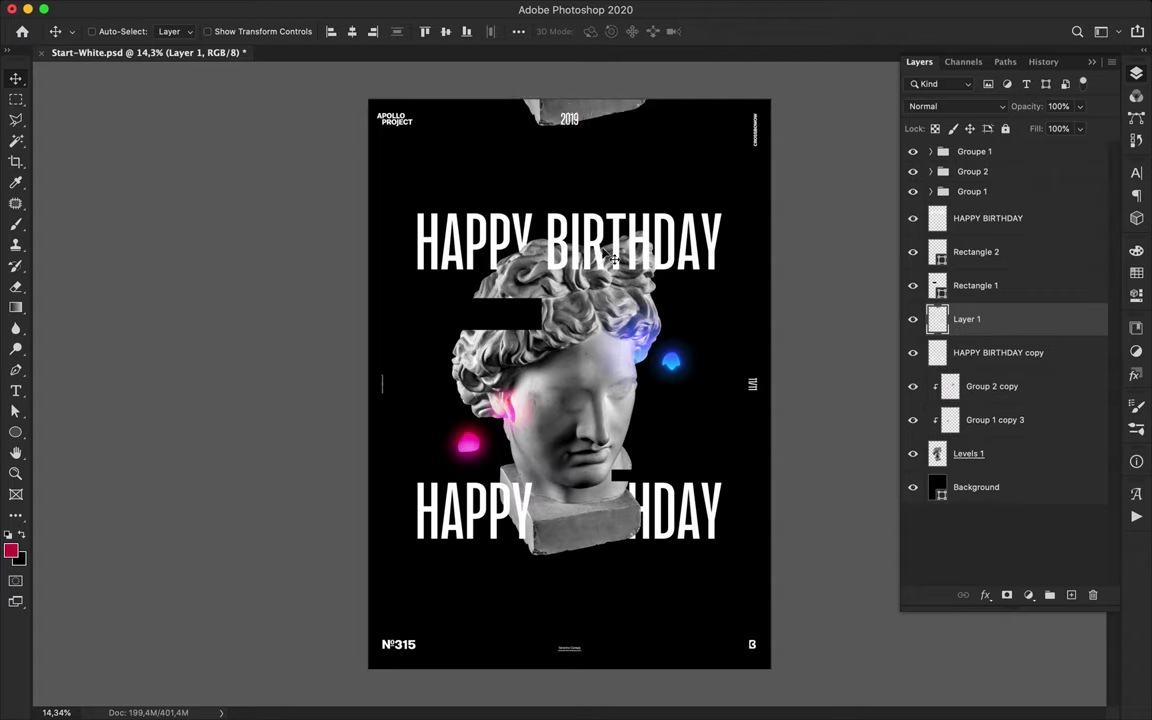
Copy the top of the statue's hair onto a new layer, stack it above HAPPY BIRTHDAY copy, and place it cropped at the poster's lower edge.
{"action": "left_click", "coordinate": [541, 286], "text": "ctrl"}
{"action": "key", "text": "l"}
{"action": "double_click", "coordinate": [467, 283]}
{"action": "key", "text": "ctrl+j"}
{"action": "key", "text": "v"}
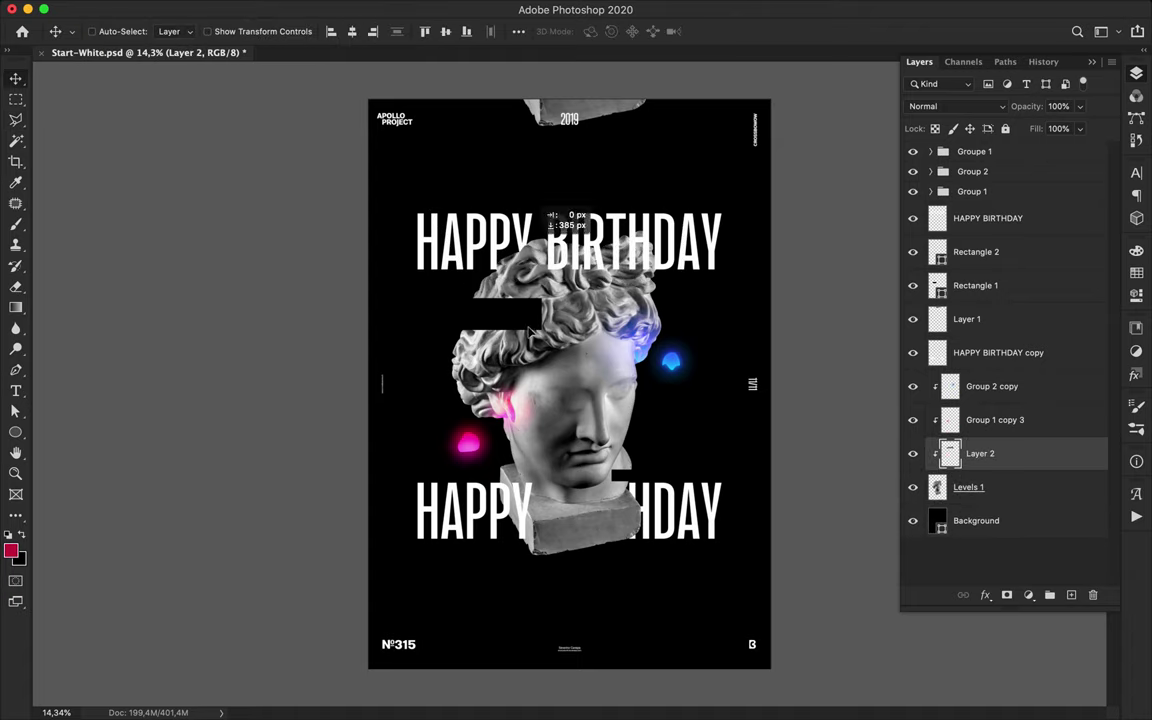
{"action": "left_click_drag", "start_coordinate": [968, 463], "coordinate": [970, 352]}
{"action": "left_click_drag", "start_coordinate": [515, 540], "coordinate": [561, 614]}
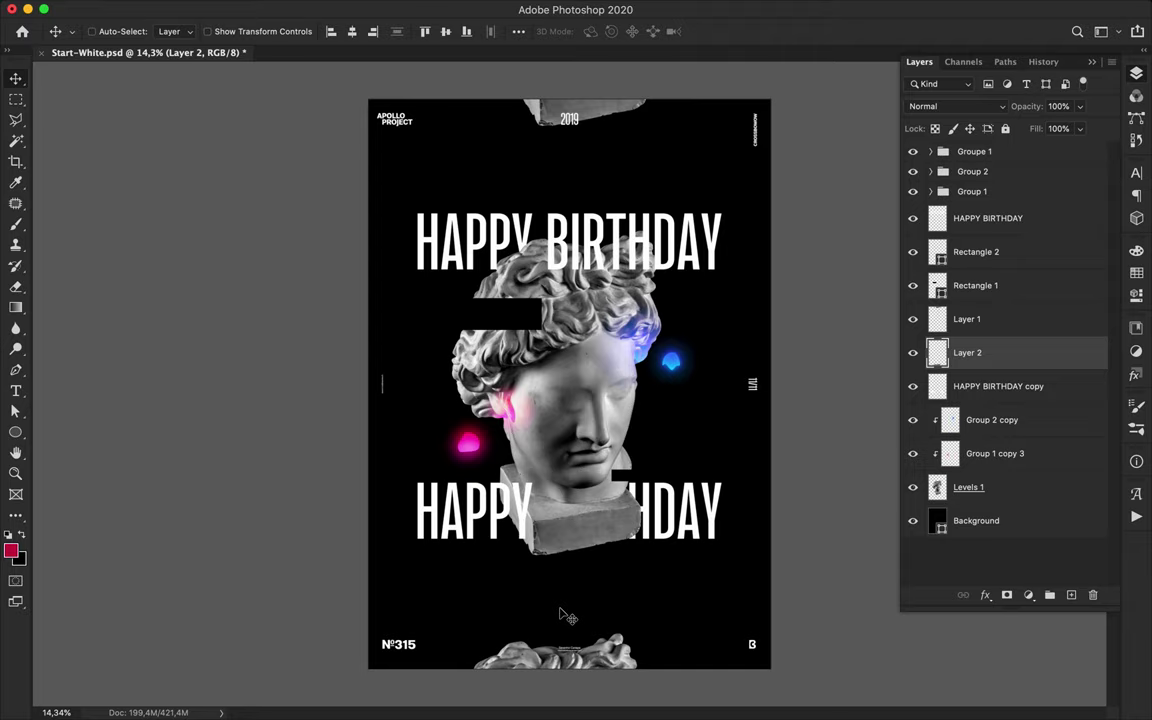
{"action": "left_click", "coordinate": [496, 506], "text": "super"}
{"action": "left_click_drag", "start_coordinate": [495, 507], "coordinate": [510, 554]}
{"action": "key", "text": "super+z"}
Add the text "34" in white near the poster's lower edge and enlarge it until the edge crops the digits.
{"action": "key", "text": "t"}
{"action": "left_click", "coordinate": [463, 603]}
{"action": "type", "text": "34"}
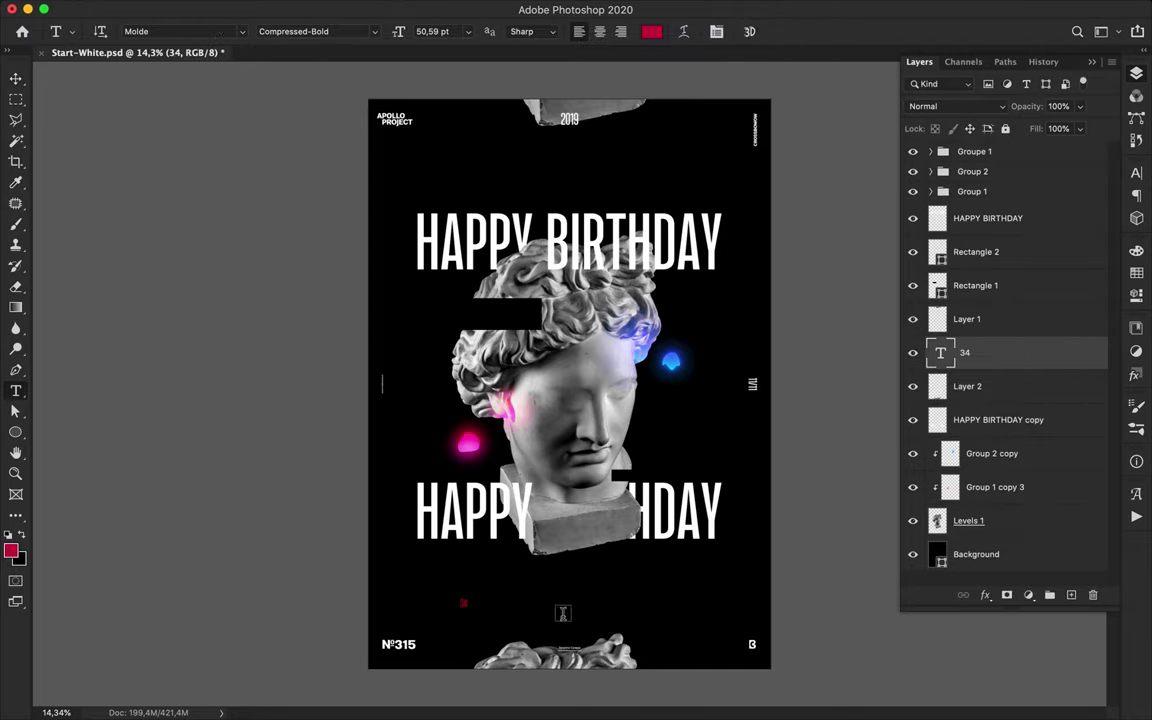
{"action": "left_click", "coordinate": [651, 31]}
{"action": "left_click", "coordinate": [164, 96]}
{"action": "key", "text": "Return"}
{"action": "key", "text": "super+t"}
Duplicate the large number to the poster's upper right, cropped by the upper edge, and change its text to "35".
{"action": "left_click_drag", "start_coordinate": [471, 614], "coordinate": [699, 149]}
{"action": "key", "text": "Return"}
{"action": "type", "text": "t5"}
{"action": "key", "text": "super+Return"}
{"action": "key", "text": "v"}
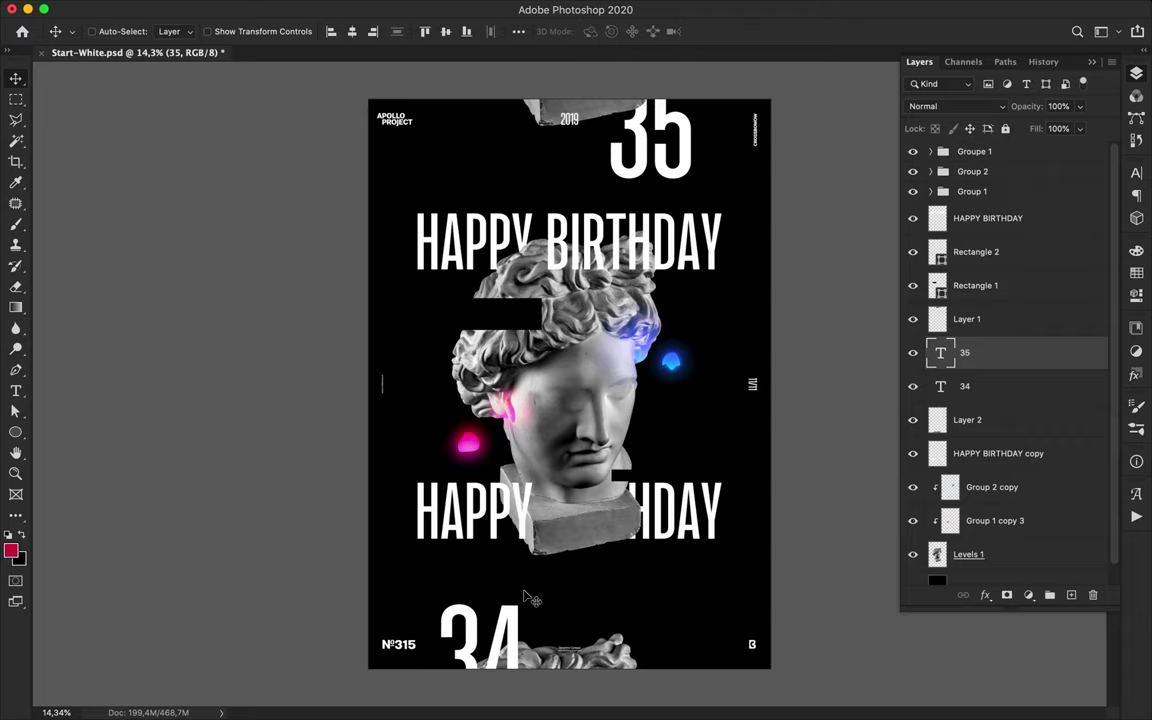
{"action": "scroll", "coordinate": [1013, 571], "scroll_direction": "down", "scroll_amount": 1}
{"action": "left_click", "coordinate": [1013, 568]}
{"action": "key", "text": "u"}
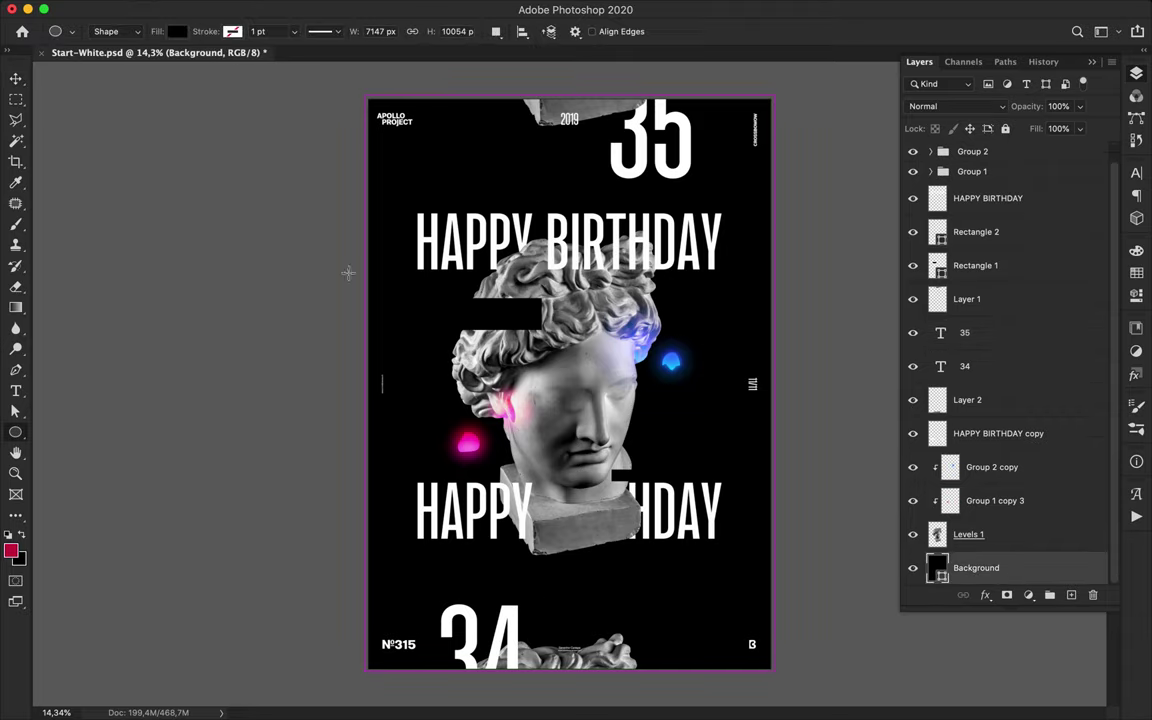
{"action": "left_click_drag", "start_coordinate": [364, 93], "coordinate": [410, 452]}
{"action": "left_click", "coordinate": [410, 453]}
{"action": "left_click", "coordinate": [530, 388]}
{"action": "key", "text": "super+z"}
Draw a full-height rectangle 544 px wide along the poster's left edge, fill it with dark grey #2d2d2d, and shift it partly off the canvas.
{"action": "right_click", "coordinate": [16, 432]}
{"action": "left_click", "coordinate": [62, 389]}
{"action": "left_click_drag", "start_coordinate": [366, 95], "coordinate": [396, 677]}
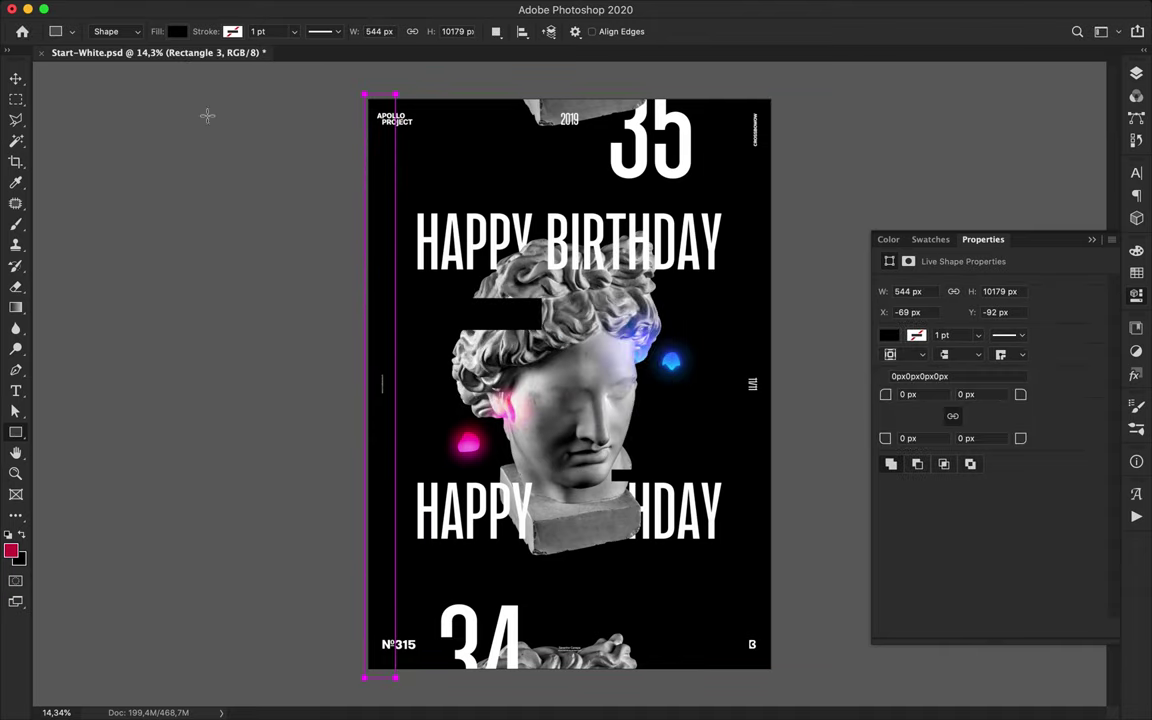
{"action": "left_click", "coordinate": [177, 31]}
{"action": "left_click", "coordinate": [276, 63]}
{"action": "left_click_drag", "start_coordinate": [184, 222], "coordinate": [153, 265]}
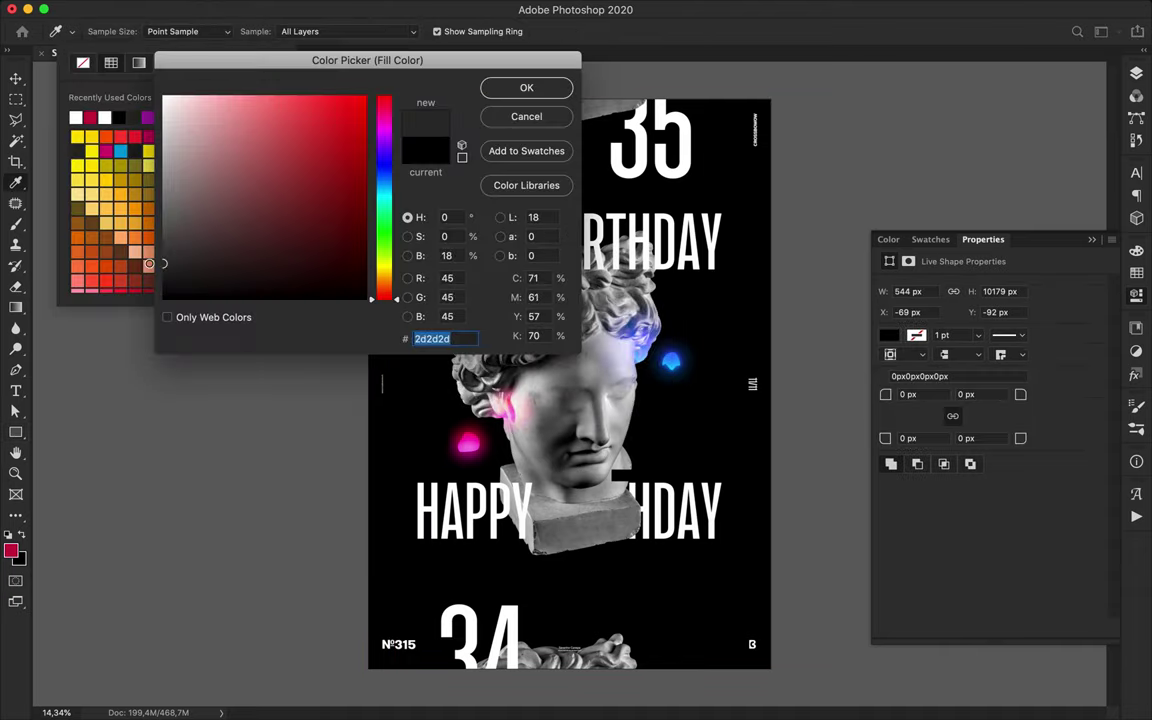
{"action": "left_click", "coordinate": [516, 91]}
{"action": "key", "text": "v"}
{"action": "left_click_drag", "start_coordinate": [401, 274], "coordinate": [367, 278]}
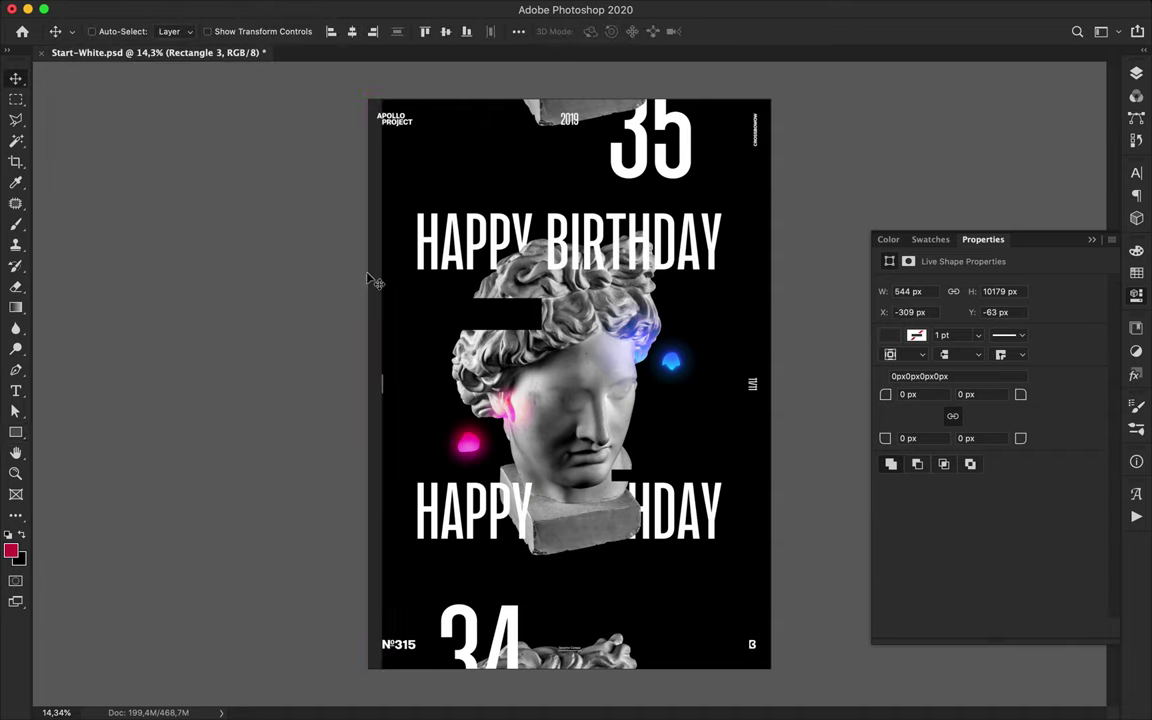
Nudge the black rectangular cut across the statue's hair slightly up and to the right.
{"action": "left_click_drag", "start_coordinate": [475, 318], "coordinate": [482, 308]}
Reduce the fill of the dark grey edge strip to 51% and remove the strip from the poster.
{"action": "left_click", "coordinate": [376, 346], "text": "super"}
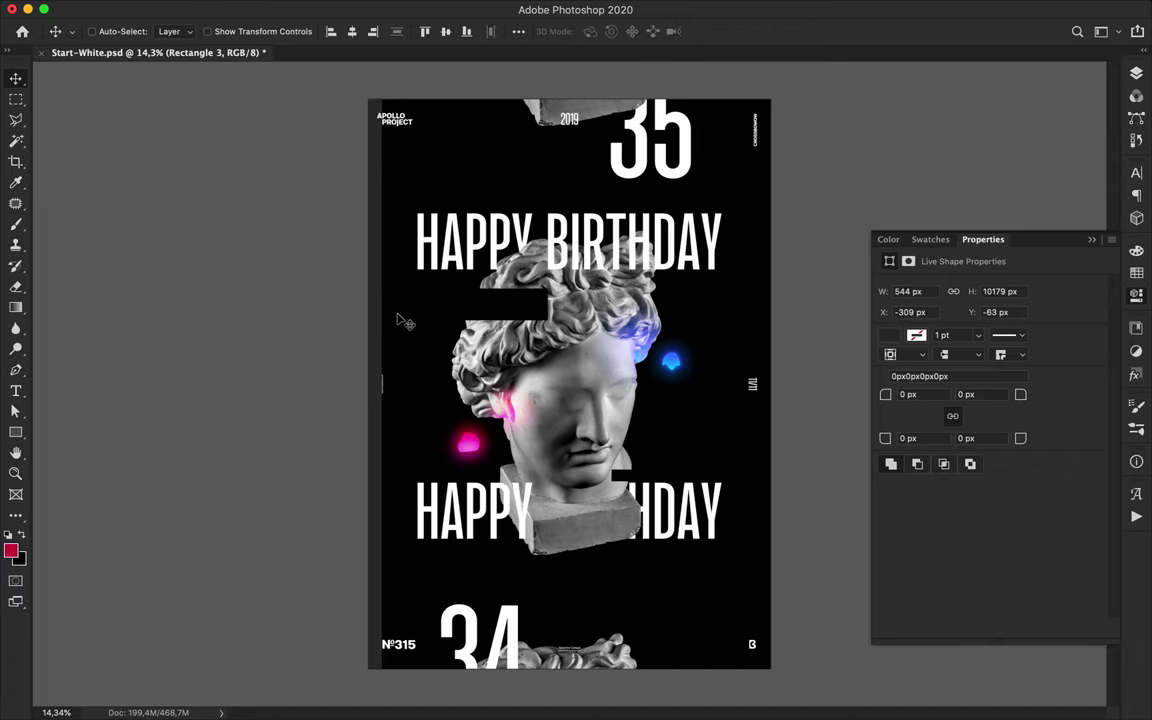
{"action": "left_click", "coordinate": [1137, 71]}
{"action": "left_click", "coordinate": [958, 106]}
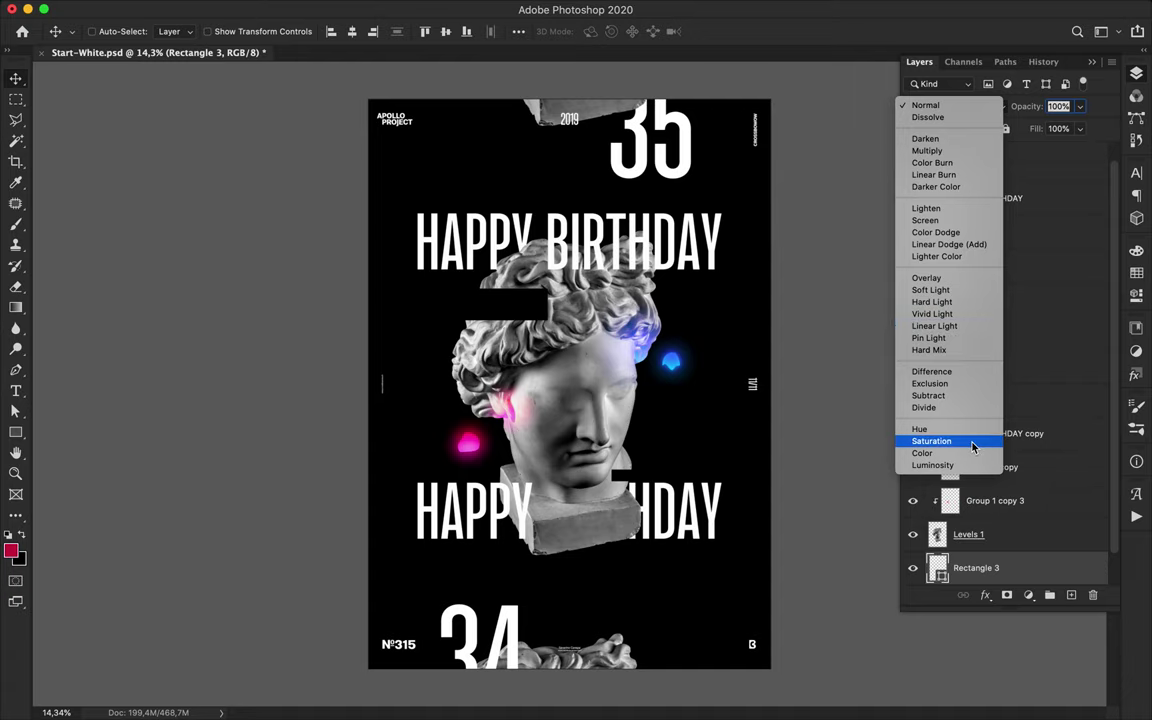
{"action": "left_click", "coordinate": [1050, 277]}
{"action": "left_click", "coordinate": [1081, 129]}
{"action": "left_click", "coordinate": [1044, 150]}
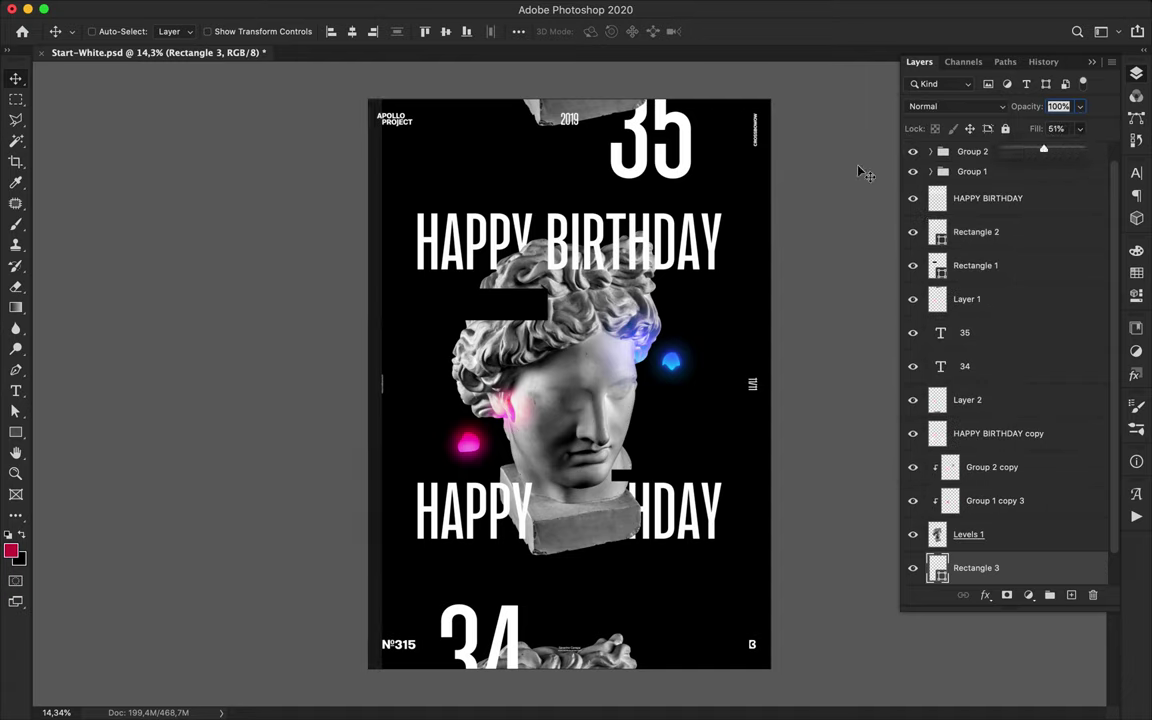
{"action": "left_click", "coordinate": [436, 315]}
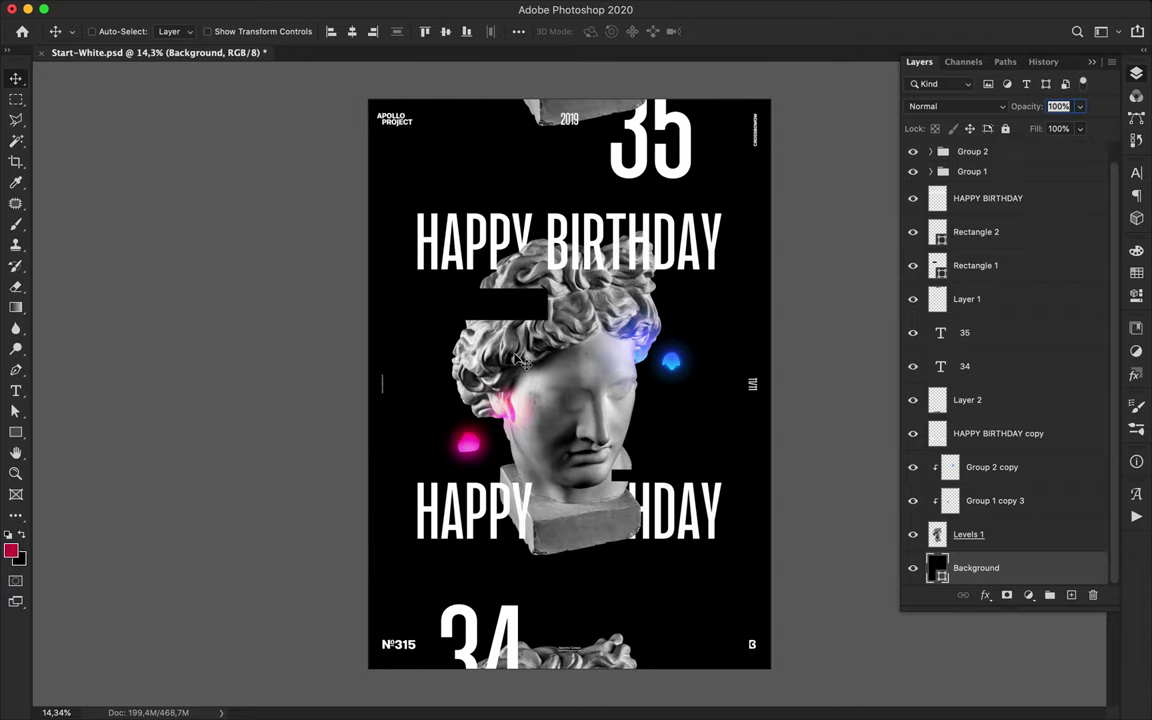
{"action": "key", "text": "p"}
{"action": "left_click", "coordinate": [176, 31]}
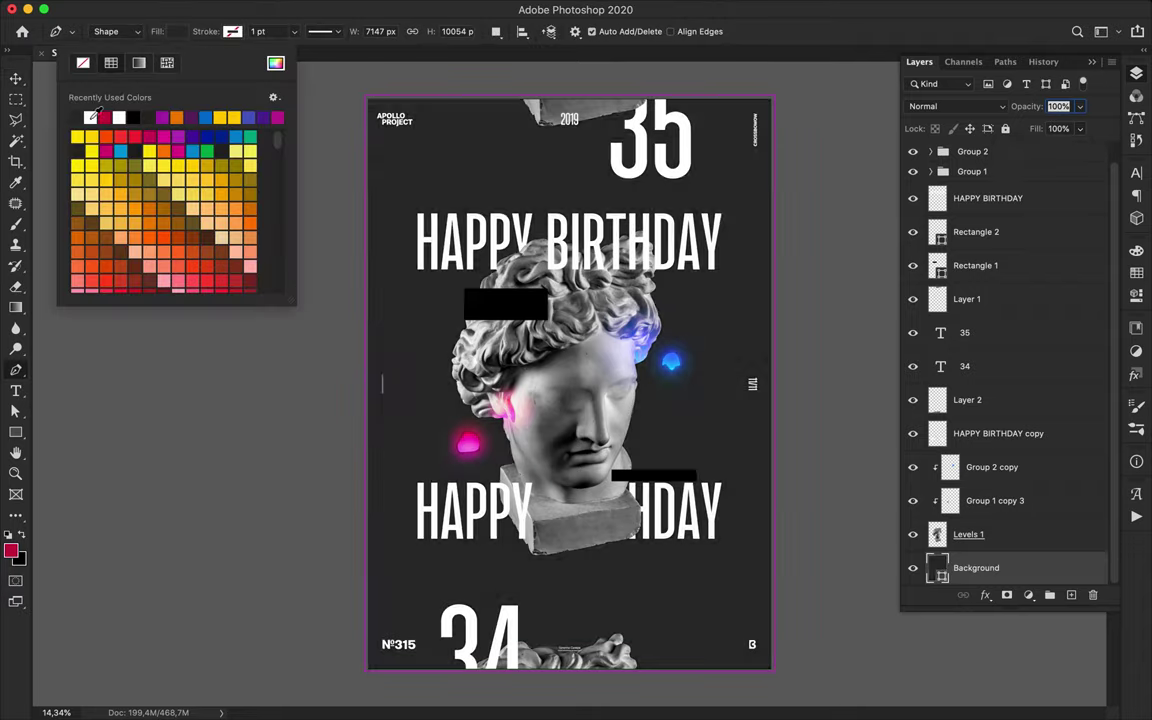
{"action": "left_click", "coordinate": [91, 117]}
{"action": "left_click", "coordinate": [240, 372]}
{"action": "key", "text": "Delete"}
{"action": "key", "text": "super+z"}
{"action": "key", "text": "super+z"}
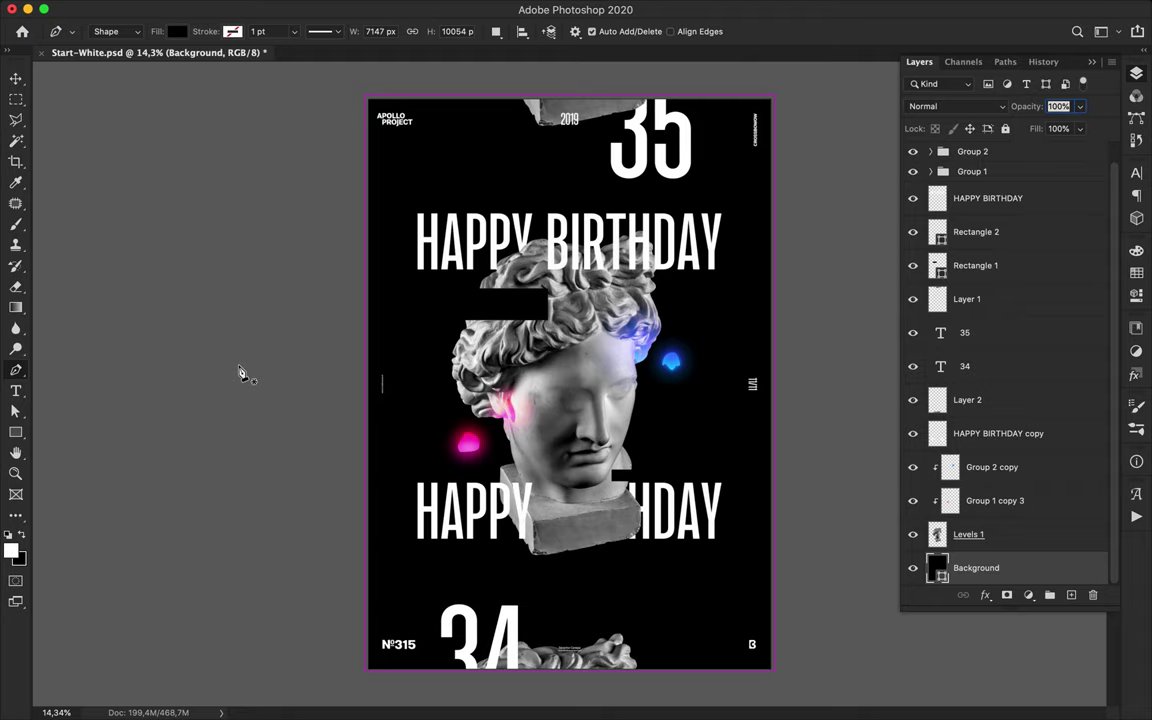
Draw an open four-segment zigzag path with the Pen tool behind the statue, from below the poster's lower edge to above its upper edge.
{"action": "left_click", "coordinate": [735, 680]}
{"action": "left_click", "coordinate": [390, 532]}
{"action": "left_click", "coordinate": [727, 311]}
{"action": "left_click", "coordinate": [466, 161]}
{"action": "left_click", "coordinate": [559, 80]}
Remove the zigzag shape's fill and give it a thin white stroke.
{"action": "key", "text": "a"}
{"action": "left_click", "coordinate": [245, 32]}
{"action": "left_click", "coordinate": [147, 63]}
{"action": "left_click", "coordinate": [294, 32]}
{"action": "left_click", "coordinate": [196, 117]}
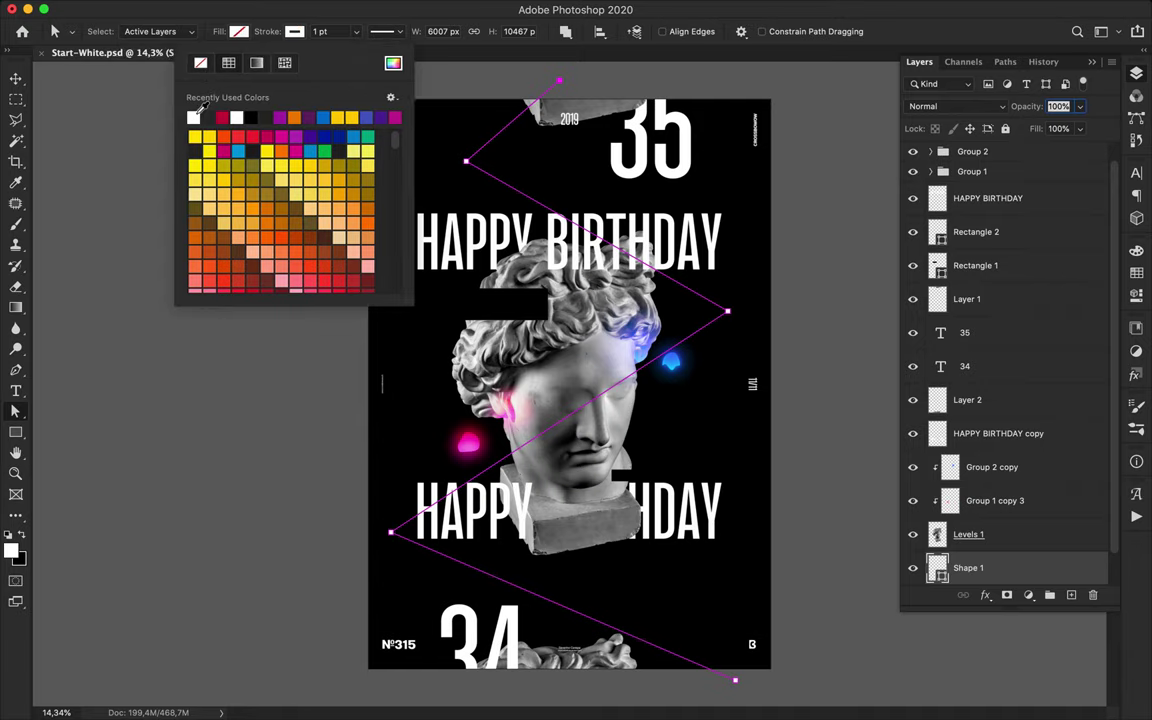
{"action": "left_click", "coordinate": [842, 244]}
{"action": "key", "text": "v"}
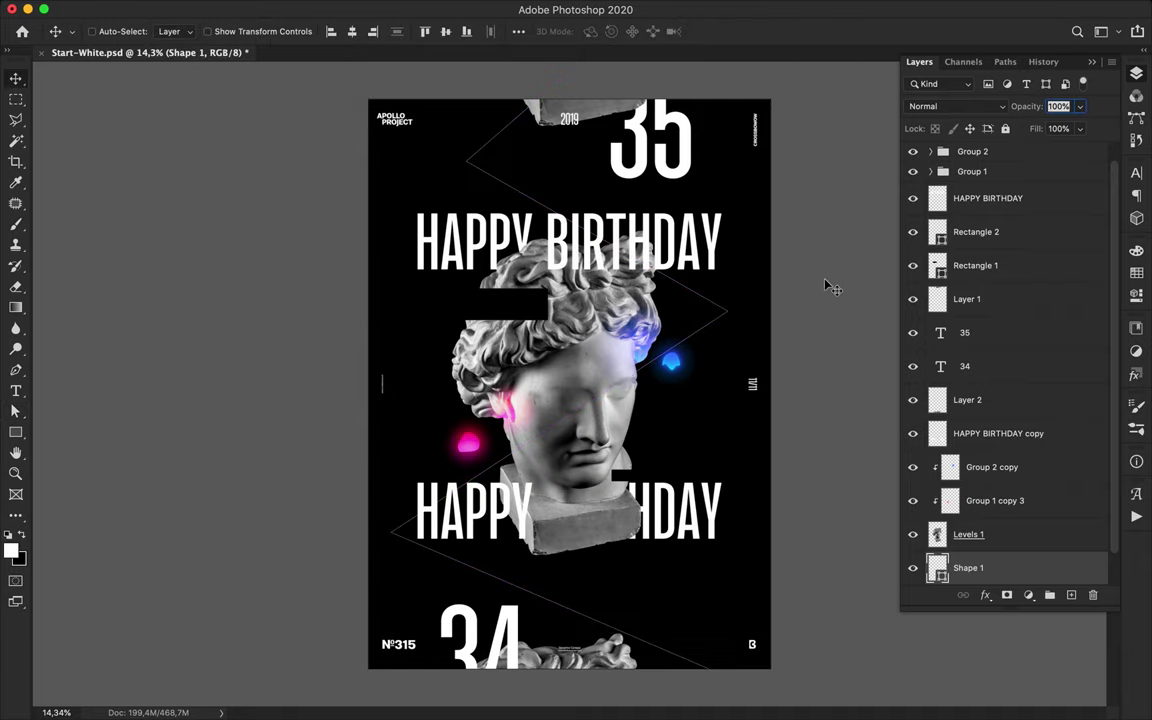
Try to draw a small white-filled circle at the zigzag's lower left corner.
{"action": "key", "text": "u"}
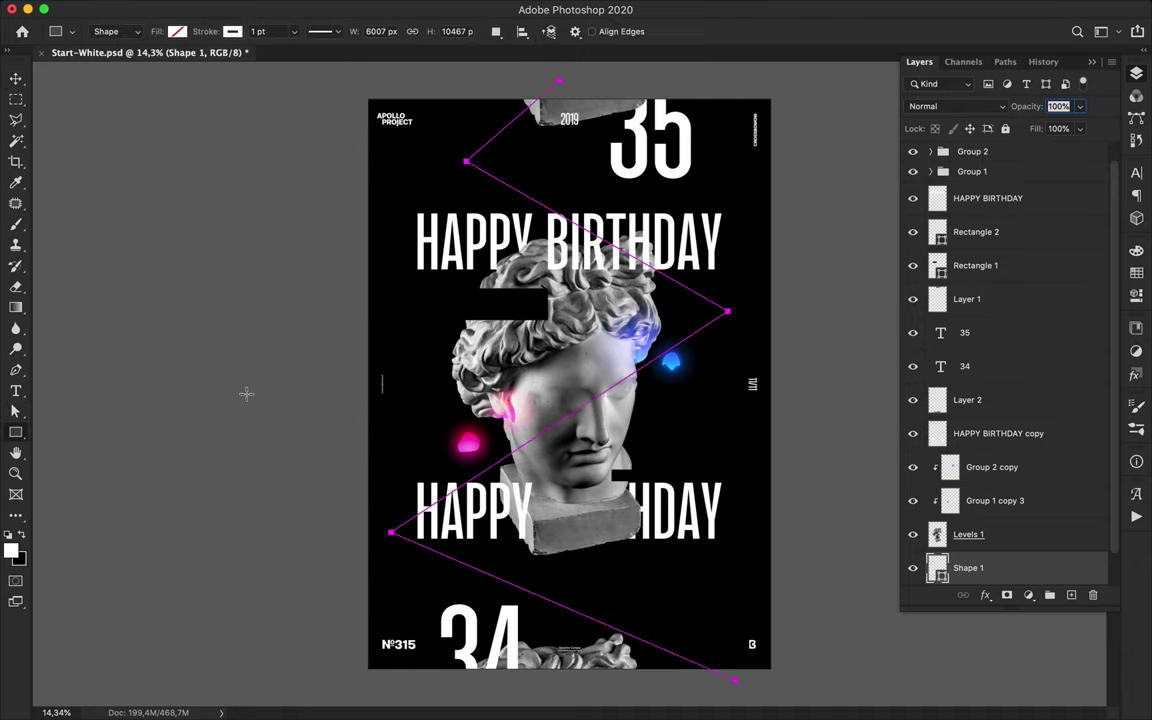
{"action": "left_click", "coordinate": [15, 432]}
{"action": "left_click", "coordinate": [75, 514]}
{"action": "scroll", "coordinate": [390, 532], "scroll_direction": "up", "scroll_amount": 5}
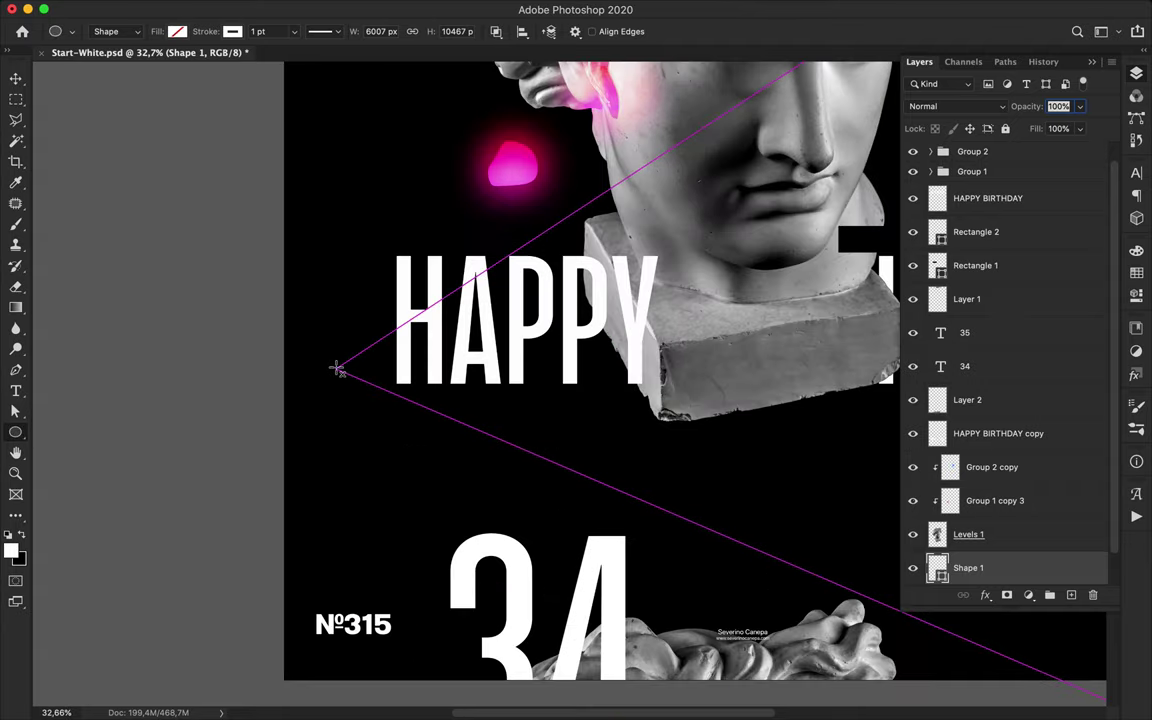
{"action": "left_click_drag", "start_coordinate": [338, 370], "coordinate": [346, 377]}
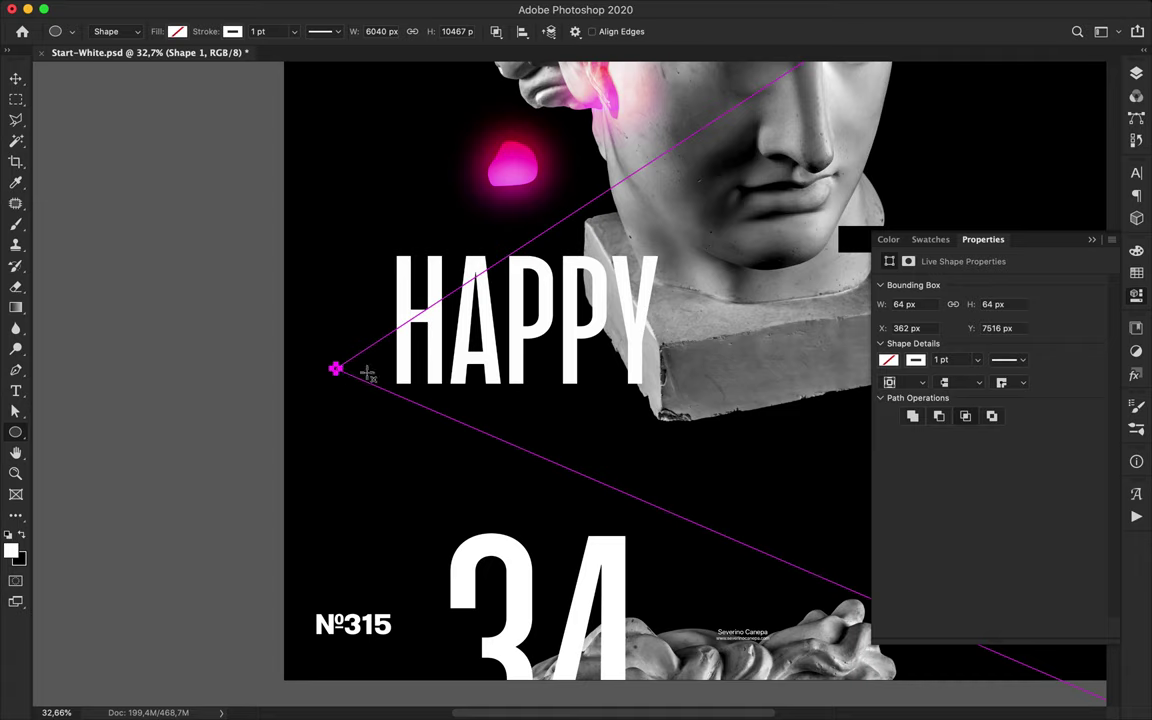
{"action": "left_click", "coordinate": [232, 31]}
{"action": "left_click", "coordinate": [178, 31]}
{"action": "left_click", "coordinate": [77, 116]}
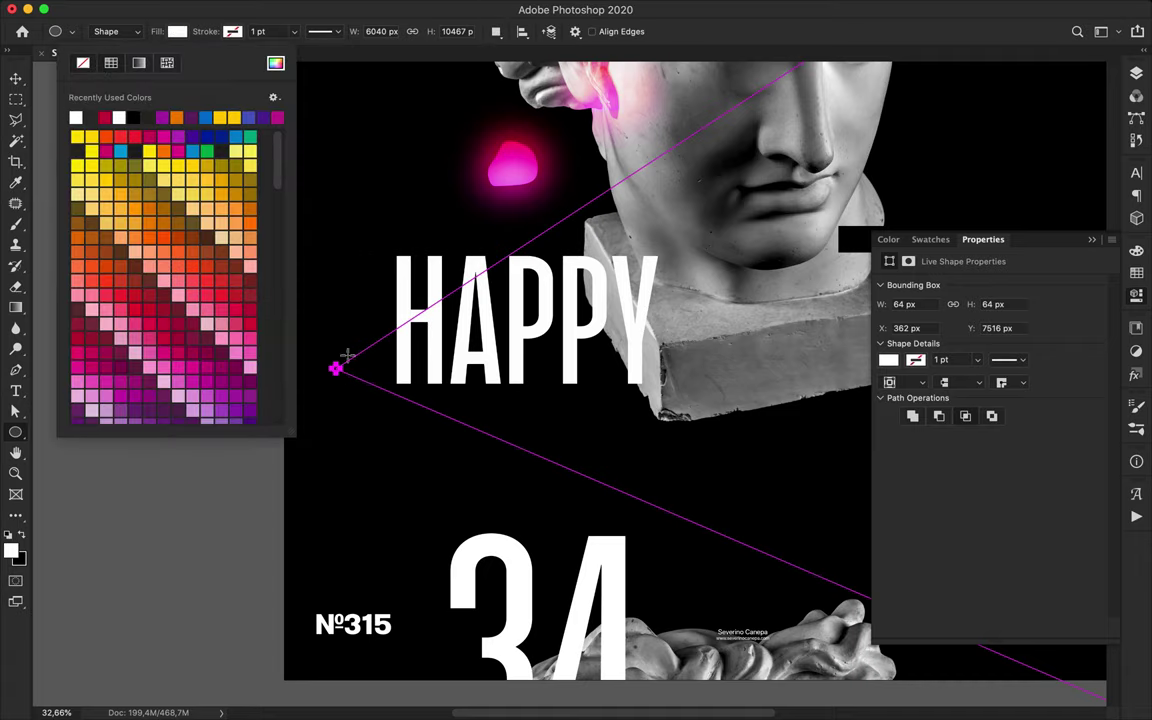
{"action": "key", "text": "v"}
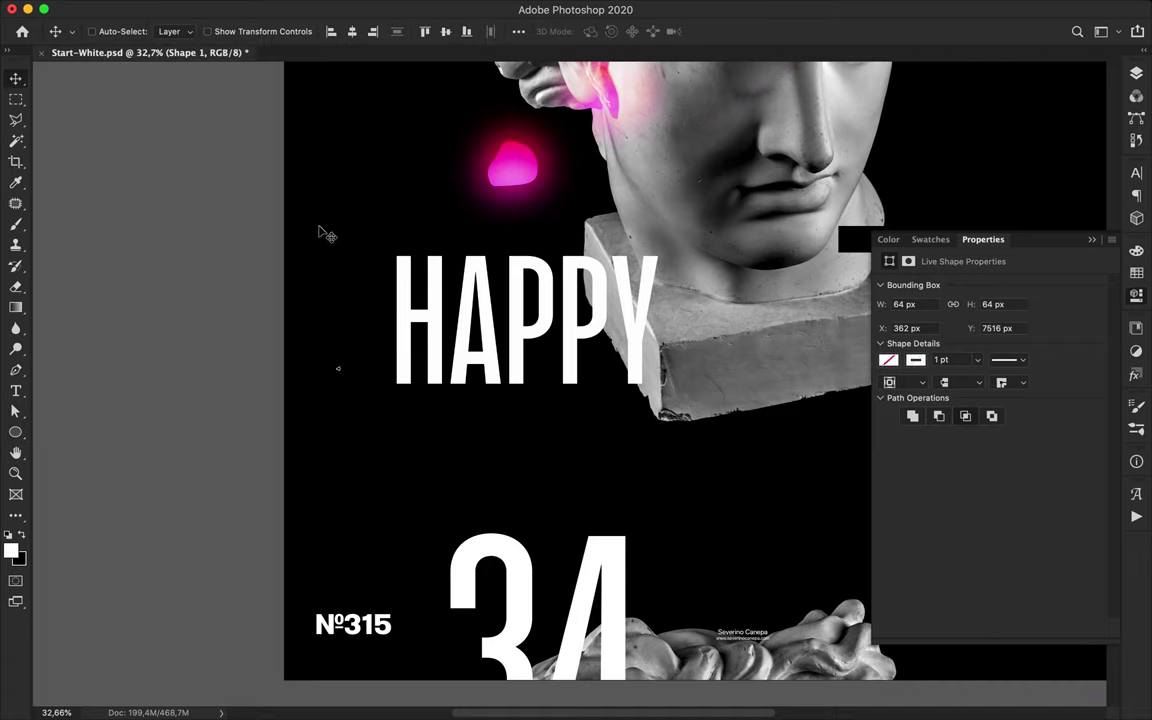
Draw a 110 px circle at the zigzag's lower left corner, with a white fill and no stroke.
{"action": "key", "text": "u"}
{"action": "left_click_drag", "start_coordinate": [334, 368], "coordinate": [343, 378]}
{"action": "key", "text": "a"}
{"action": "left_click", "coordinate": [293, 32]}
{"action": "left_click", "coordinate": [197, 68]}
{"action": "left_click", "coordinate": [238, 31]}
{"action": "left_click", "coordinate": [143, 117]}
{"action": "key", "text": "v"}
Scale the circle down to about 37 px and center it on the zigzag's lower left corner.
{"action": "scroll", "coordinate": [362, 398], "scroll_direction": "down", "scroll_amount": 3}
{"action": "key", "text": "super+t"}
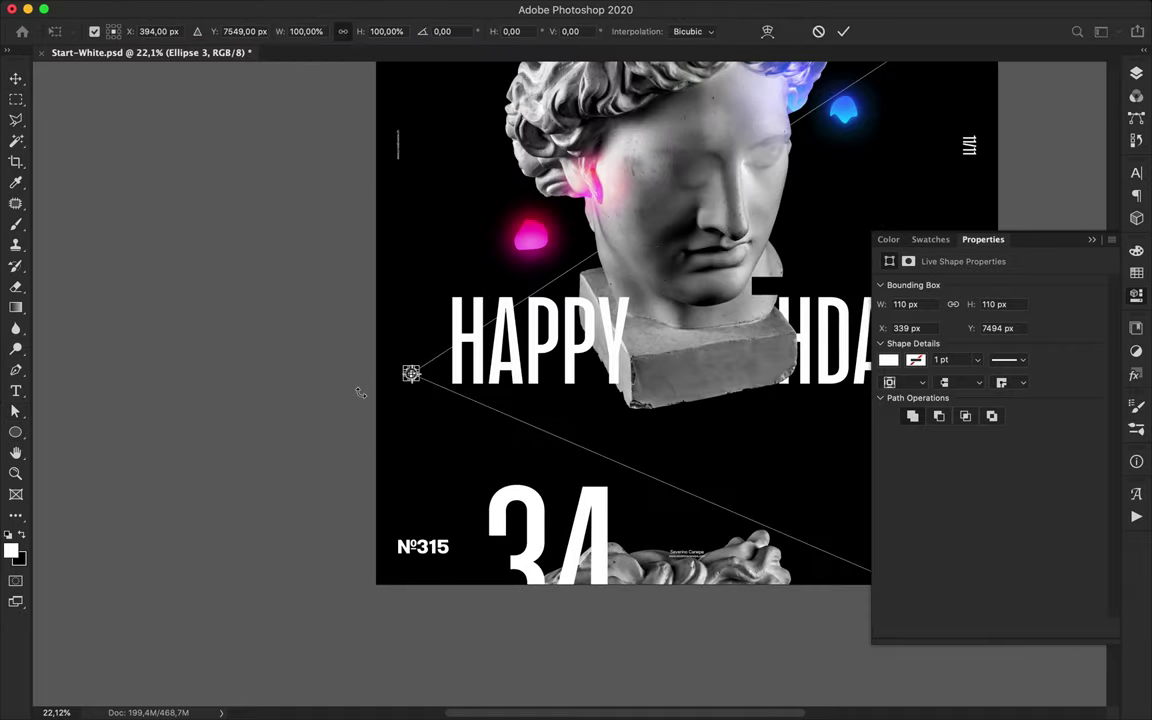
{"action": "scroll", "coordinate": [361, 393], "scroll_direction": "up", "scroll_amount": 8}
{"action": "scroll", "coordinate": [362, 395], "scroll_direction": "left", "scroll_amount": 8}
{"action": "left_click_drag", "start_coordinate": [337, 364], "coordinate": [358, 344]}
{"action": "key", "text": "Return"}
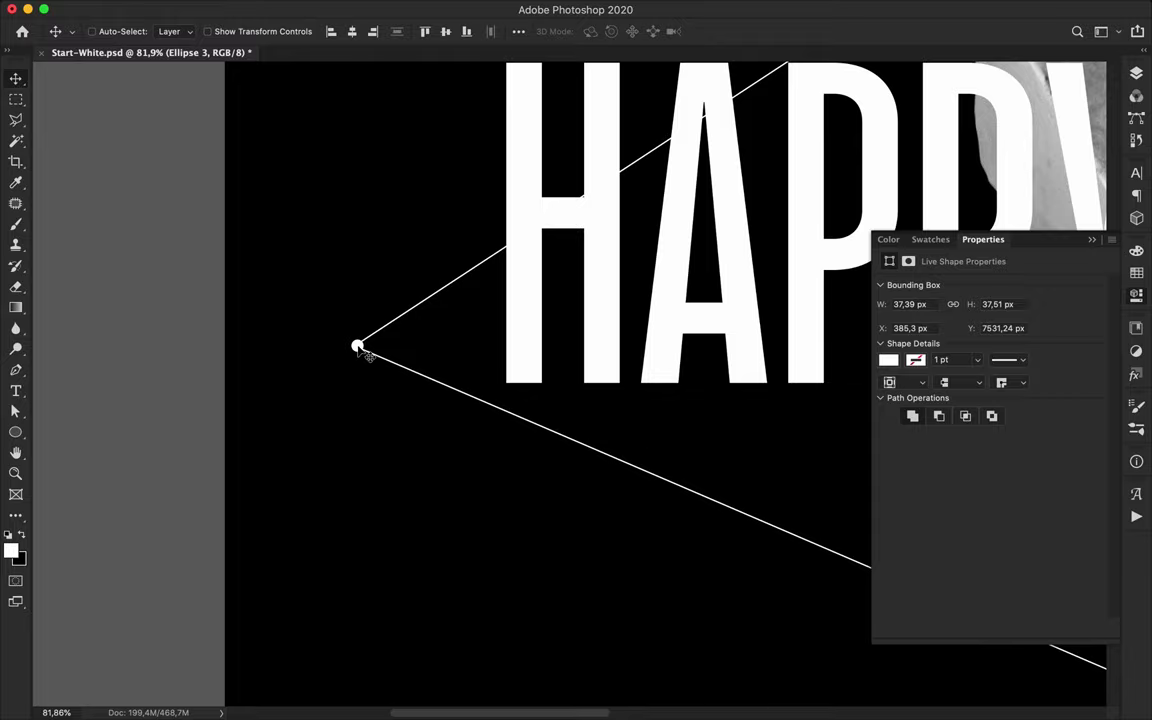
Duplicate the small white dot and align the copy with the zigzag's right corner.
{"action": "scroll", "coordinate": [378, 309], "scroll_direction": "down", "scroll_amount": 8}
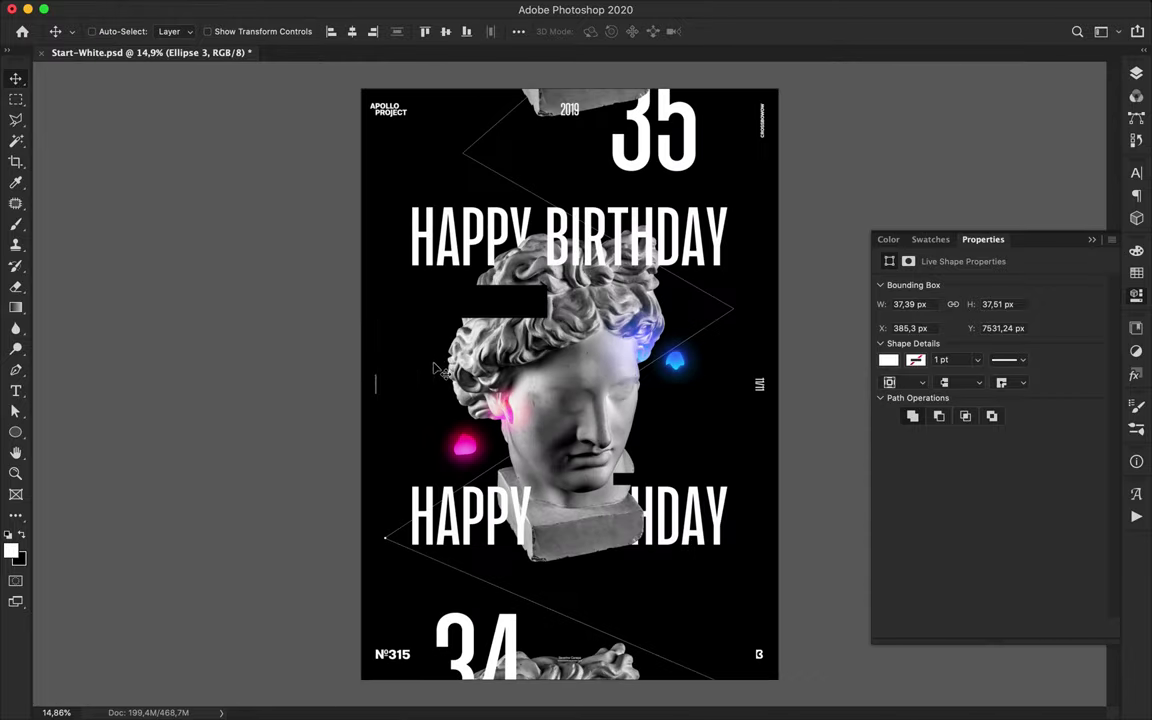
{"action": "left_click_drag", "start_coordinate": [385, 543], "coordinate": [737, 312]}
{"action": "scroll", "coordinate": [750, 325], "scroll_direction": "up", "scroll_amount": 10}
{"action": "scroll", "coordinate": [765, 320], "scroll_direction": "right", "scroll_amount": 10}
{"action": "scroll", "coordinate": [772, 316], "scroll_direction": "up", "scroll_amount": 8}
{"action": "scroll", "coordinate": [776, 315], "scroll_direction": "down", "scroll_amount": 5}
{"action": "scroll", "coordinate": [776, 315], "scroll_direction": "left", "scroll_amount": 3}
{"action": "left_click_drag", "start_coordinate": [580, 323], "coordinate": [578, 329]}
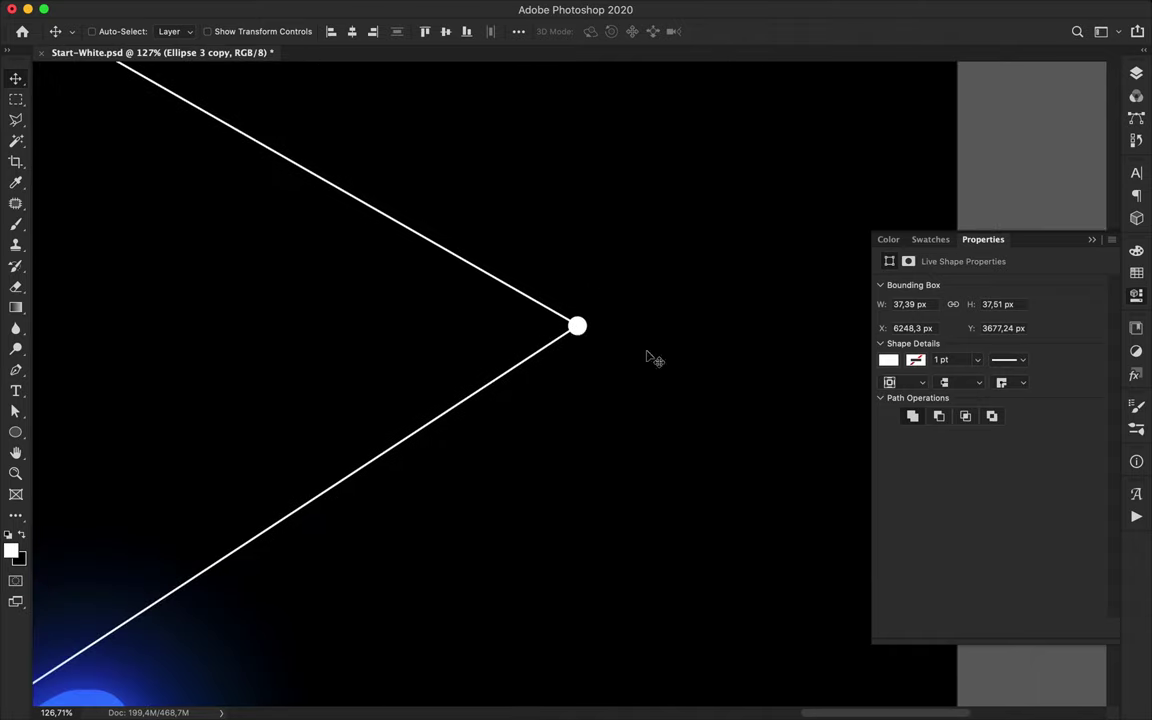
Duplicate the white dot again and align the copy with the zigzag's upper left corner.
{"action": "scroll", "coordinate": [592, 298], "scroll_direction": "down", "scroll_amount": 1}
{"action": "scroll", "coordinate": [592, 298], "scroll_direction": "down", "scroll_amount": 8}
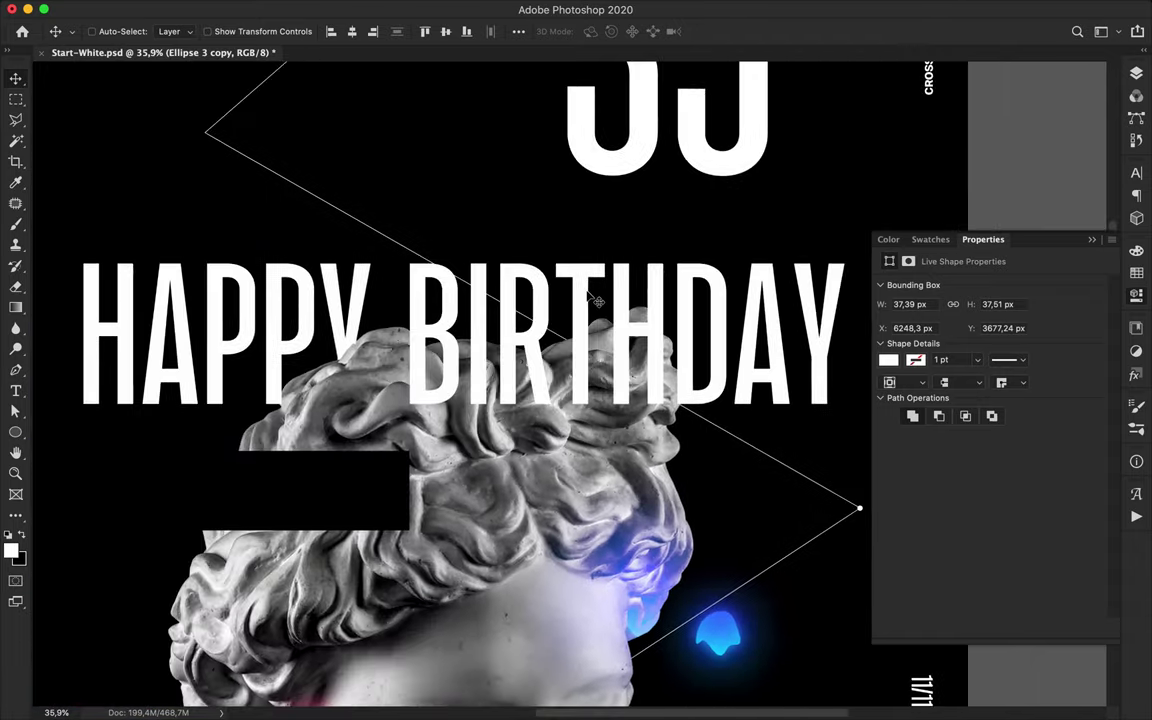
{"action": "left_click_drag", "start_coordinate": [862, 513], "coordinate": [210, 137]}
{"action": "scroll", "coordinate": [212, 139], "scroll_direction": "up", "scroll_amount": 9}
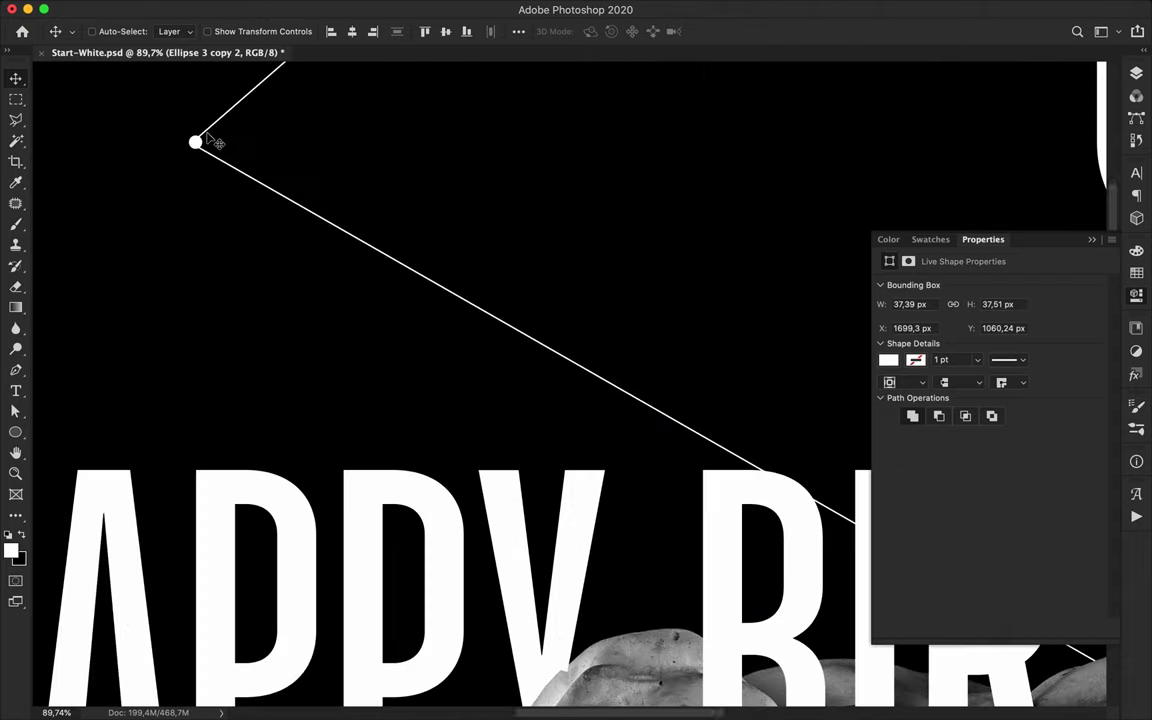
{"action": "scroll", "coordinate": [210, 139], "scroll_direction": "up", "scroll_amount": 4}
{"action": "scroll", "coordinate": [210, 139], "scroll_direction": "left", "scroll_amount": 3}
{"action": "mouse_move", "coordinate": [239, 250]}
{"action": "left_mouse_down"}
{"action": "mouse_move", "coordinate": [222, 249]}
{"action": "mouse_move", "coordinate": [232, 250]}
{"action": "left_mouse_up"}
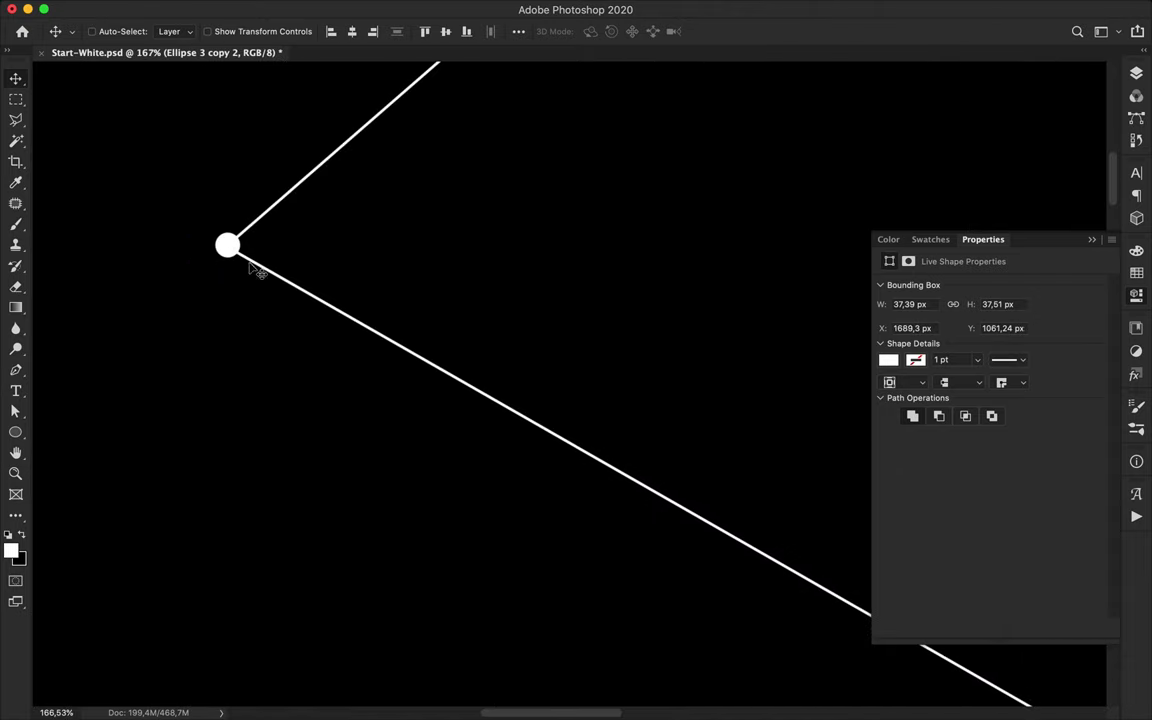
Save the poster document.
{"action": "scroll", "coordinate": [297, 323], "scroll_direction": "down", "scroll_amount": 2}
{"action": "scroll", "coordinate": [303, 325], "scroll_direction": "down", "scroll_amount": 10}
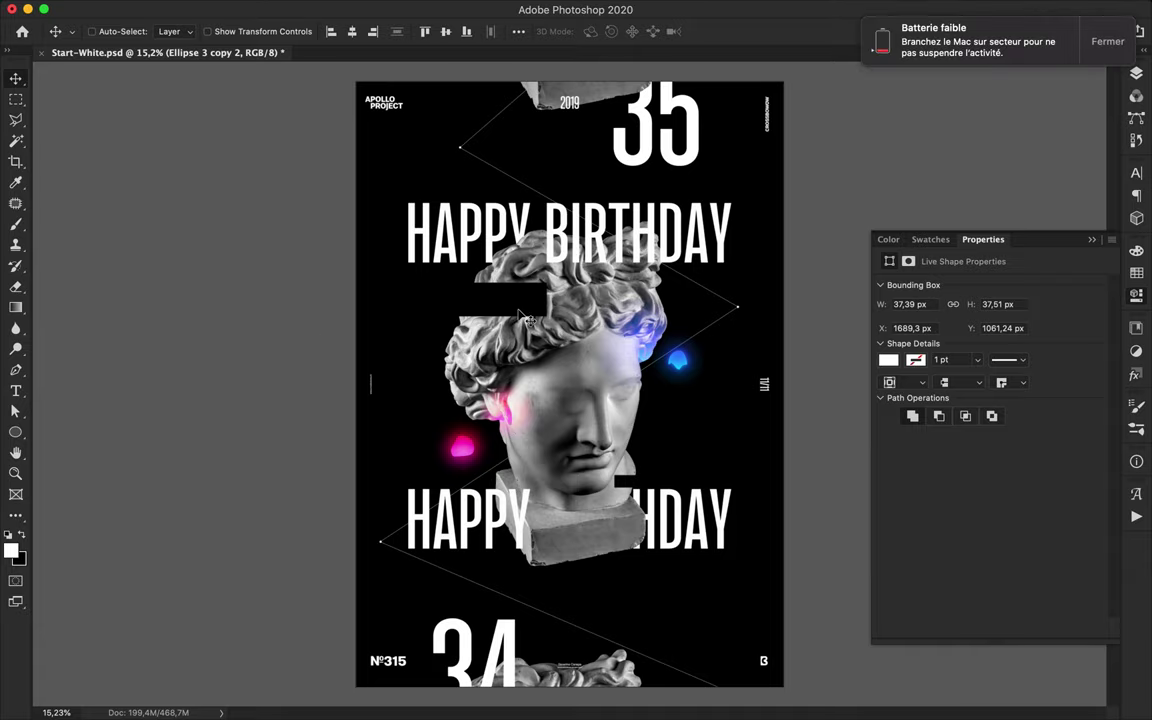
{"action": "key", "text": "super+s"}
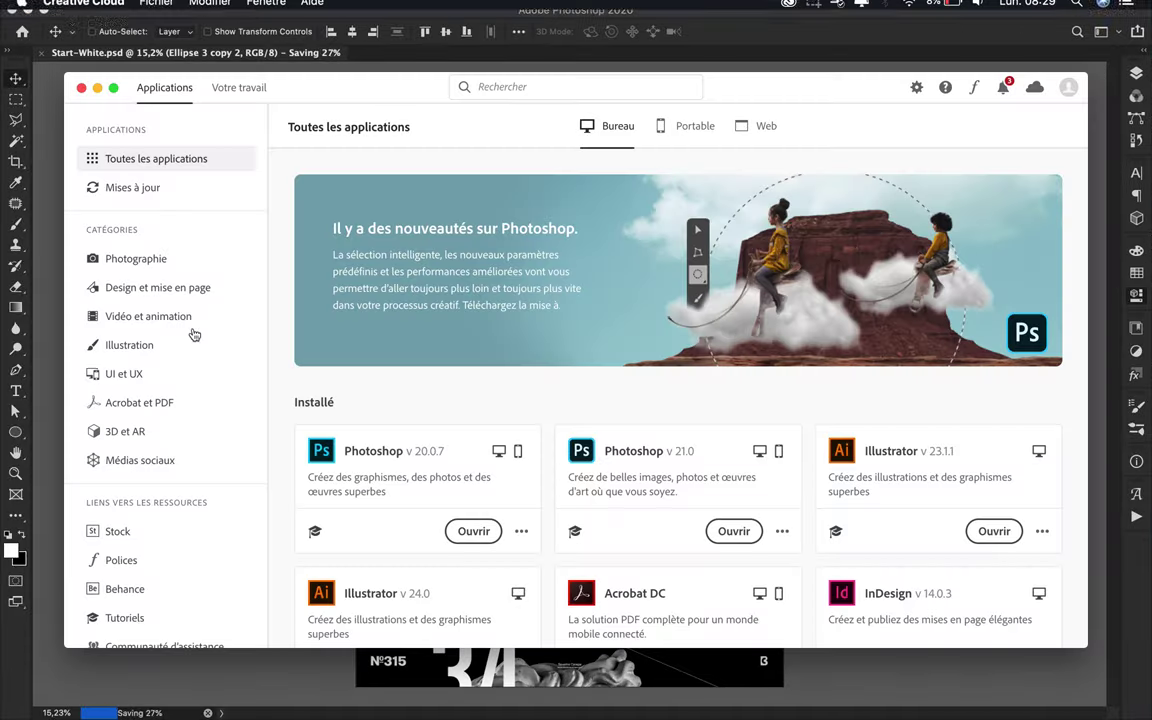